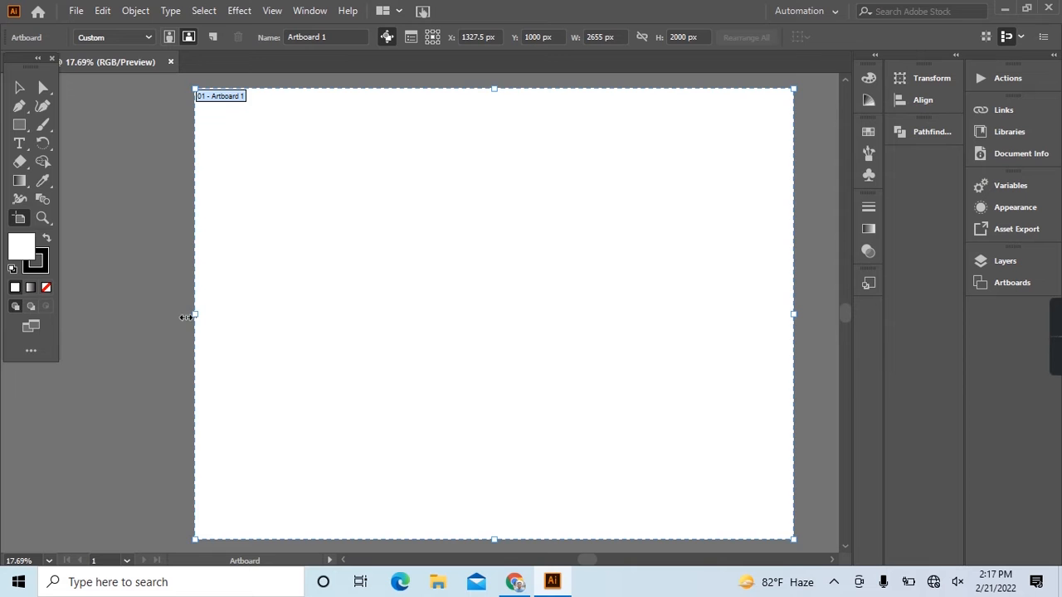
Draw a straight vertical line in the upper-left area of the artboard with the Line Segment tool.
click(19, 87)
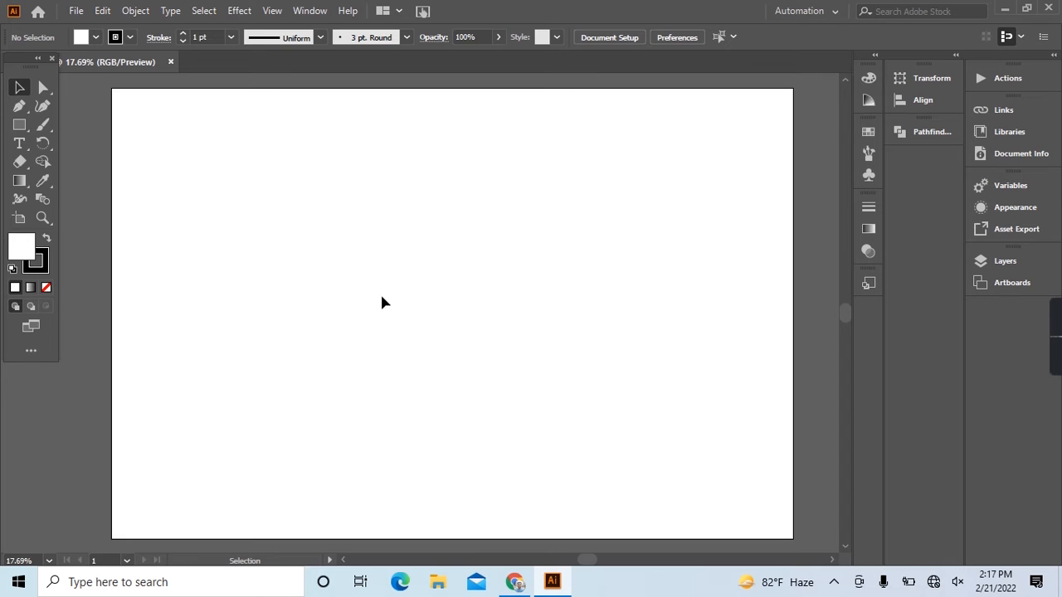
click(19, 126)
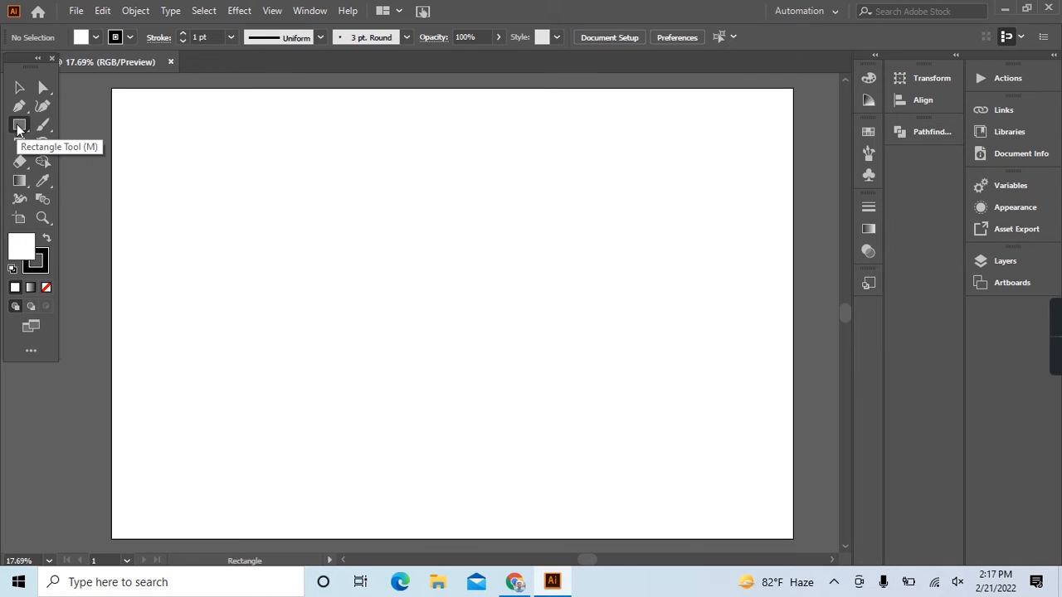
drag(19, 125, 83, 200)
drag(353, 171, 357, 373)
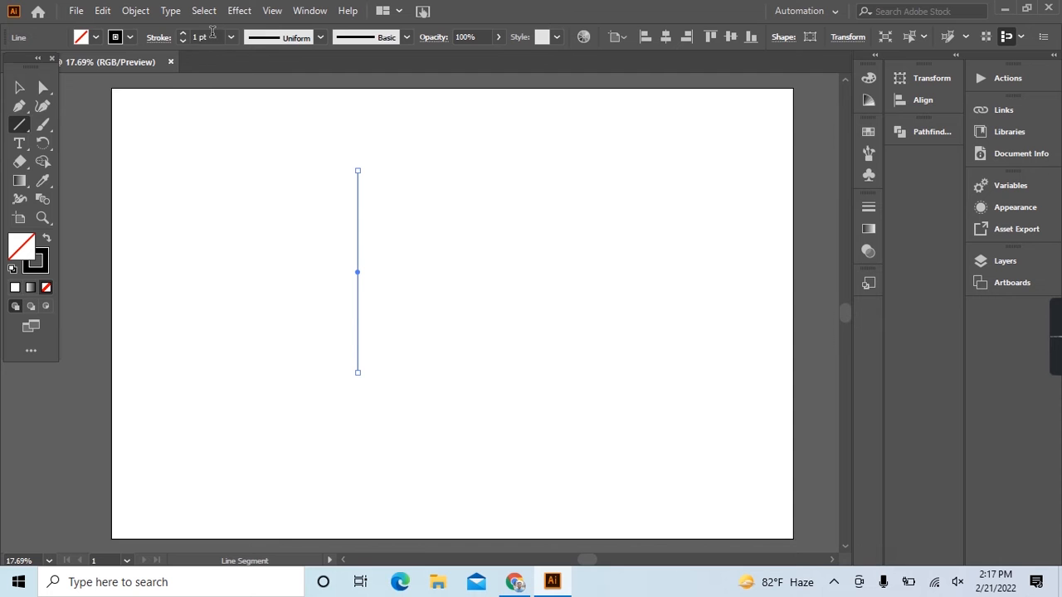
Set the vertical line's stroke weight to 19 pt and deselect it.
click(212, 31)
scroll(213, 31, up, 12)
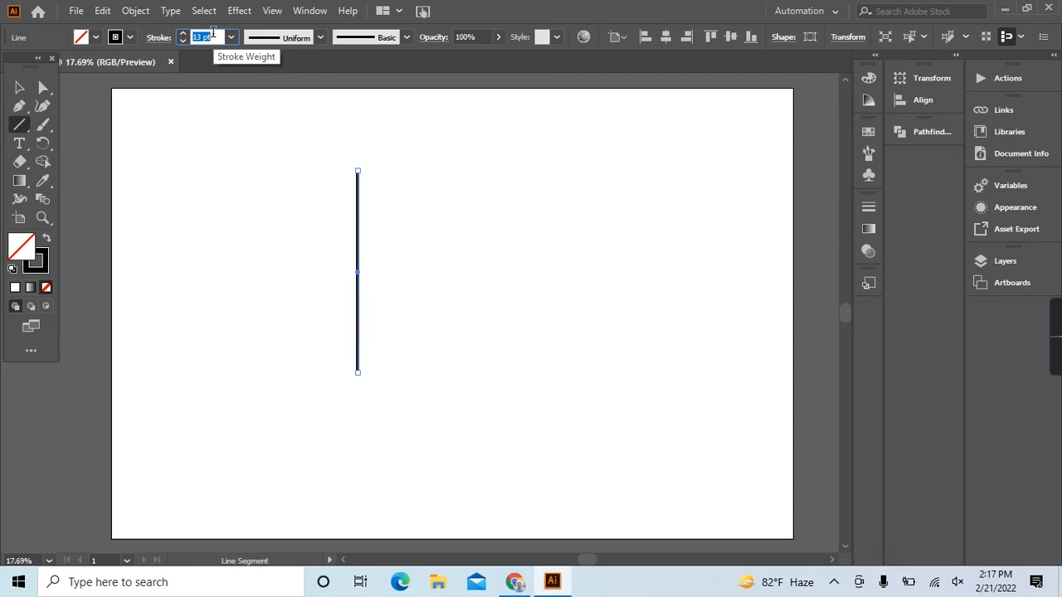
scroll(212, 32, up, 5)
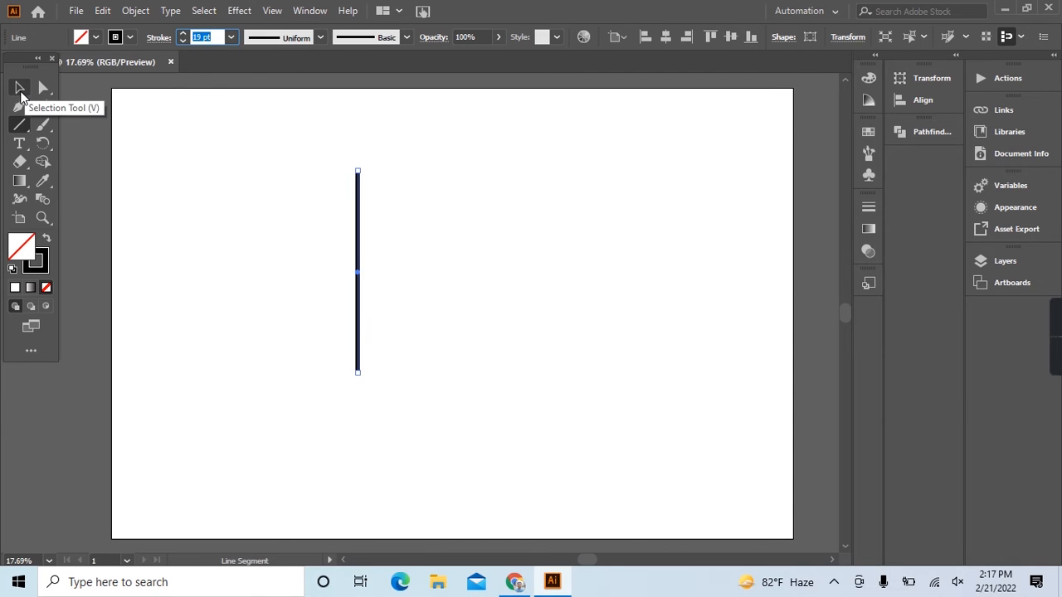
click(20, 88)
click(332, 210)
Draw a circle centred on the midpoint of the vertical line with the Ellipse tool.
click(19, 125)
click(91, 144)
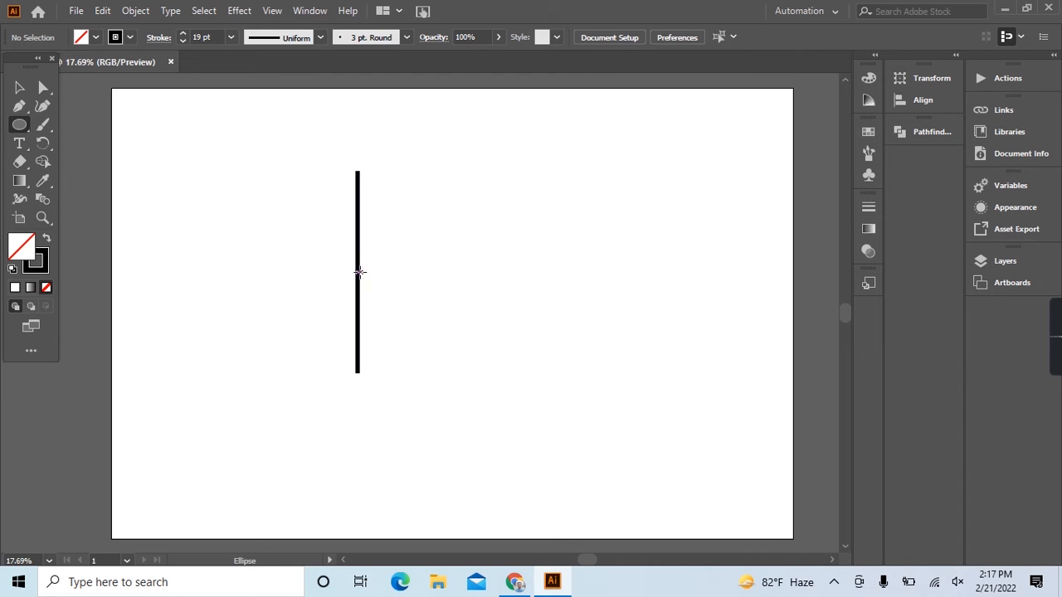
mouse_move(360, 272)
mouse_down()
mouse_move(407, 296)
mouse_move(391, 294)
mouse_move(395, 306)
mouse_up()
click(18, 88)
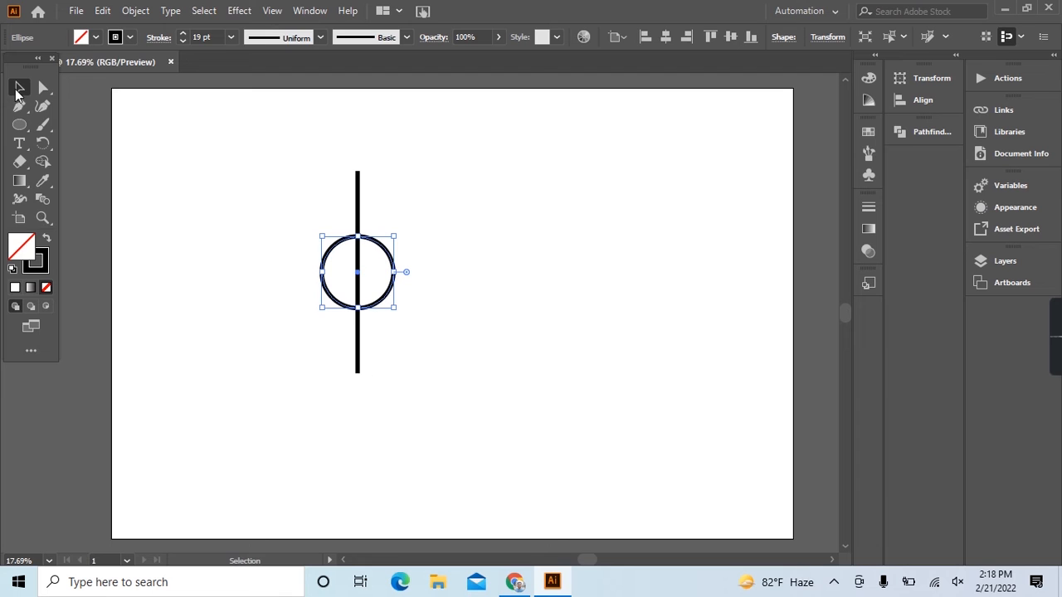
Swap the circle's fill and stroke to make it solid black, and add a larger copy overlapping its lower edge.
click(47, 240)
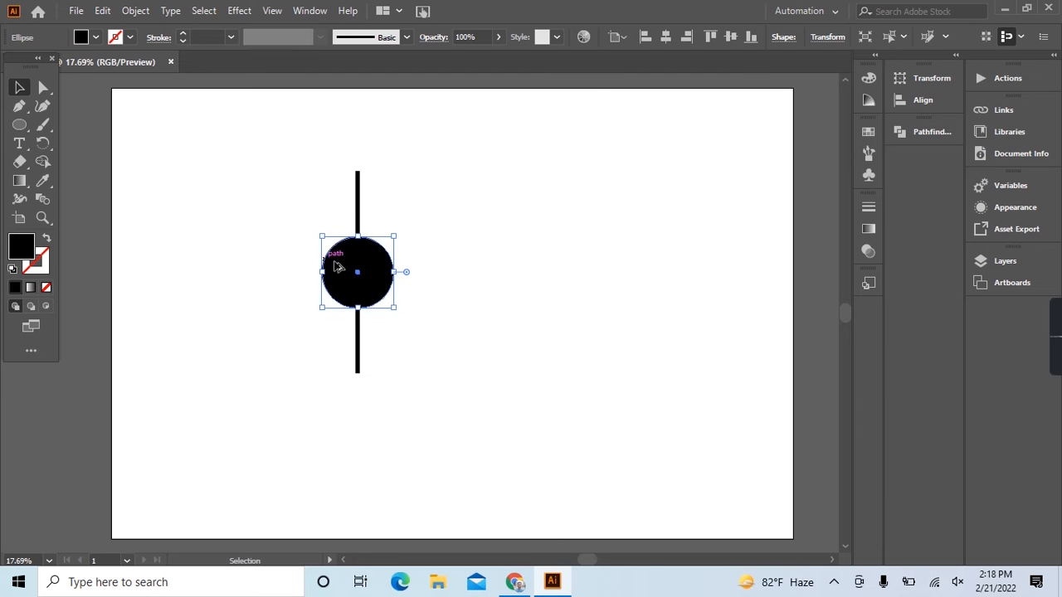
drag(378, 278, 403, 379)
click(444, 370)
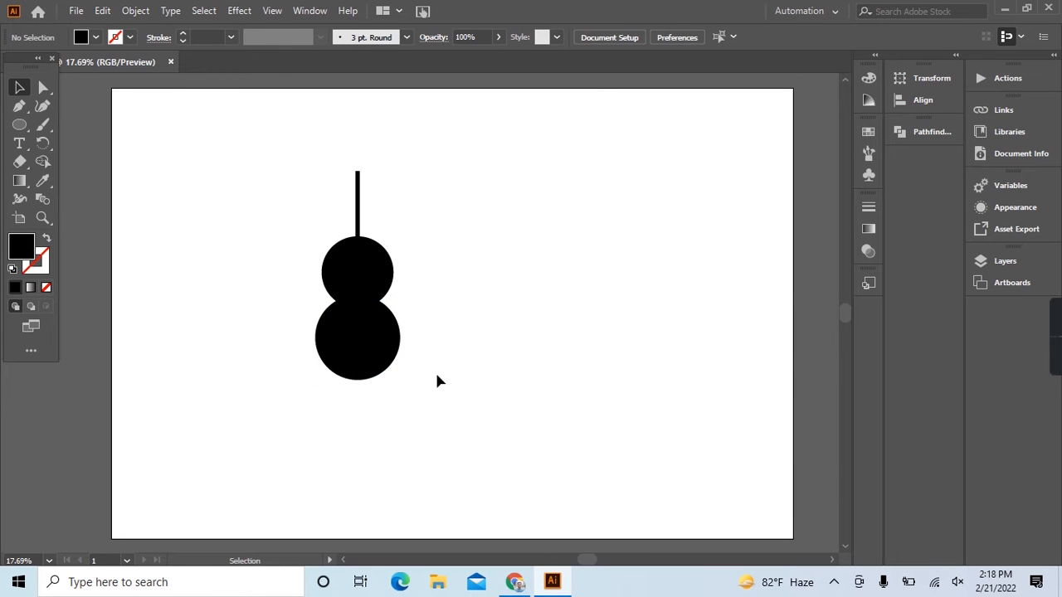
Lengthen the vertical line so it extends higher above the circles and out below the lower one.
click(358, 196)
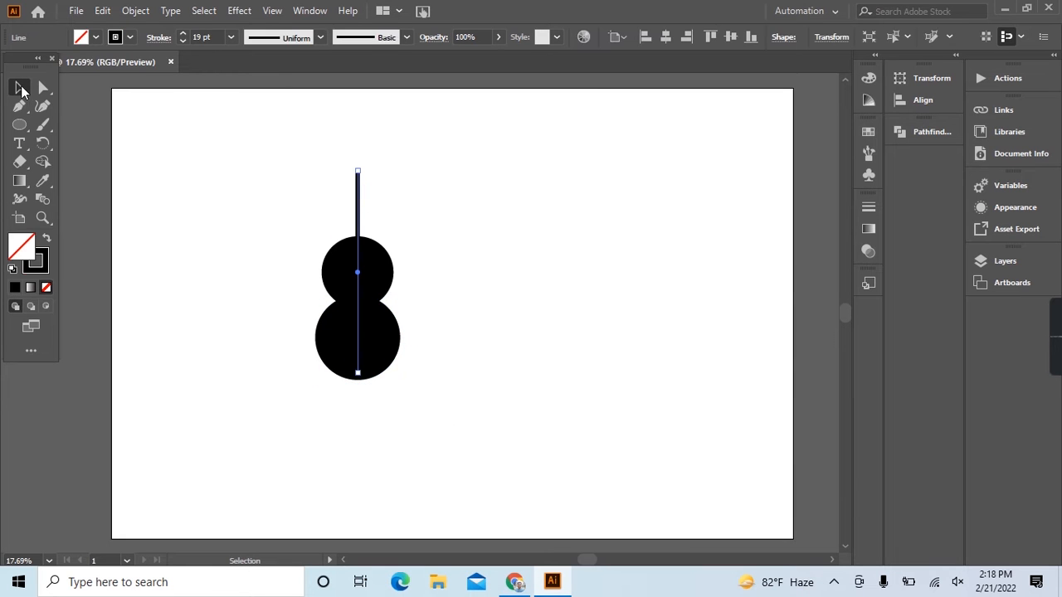
drag(358, 172, 358, 124)
drag(360, 182, 360, 216)
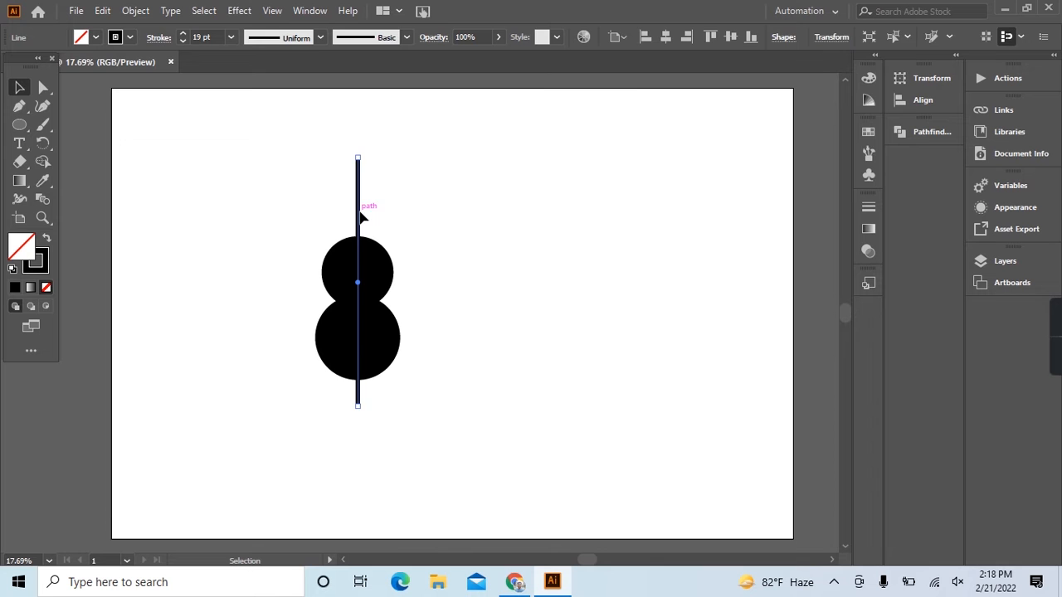
click(422, 217)
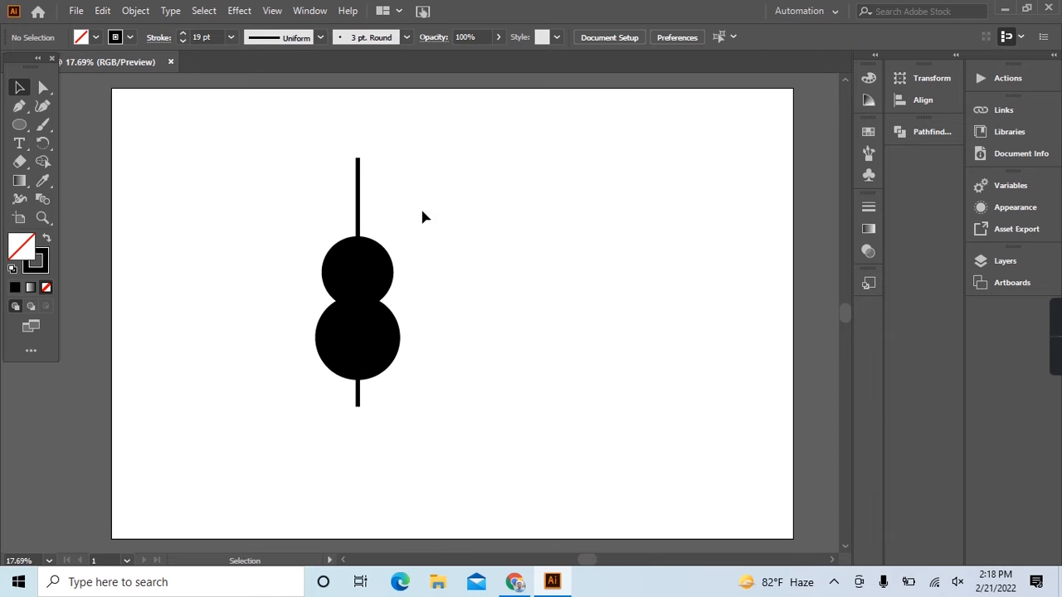
Move the larger lower circle and the smaller upper circle slightly down along the line, keeping them overlapped.
click(390, 340)
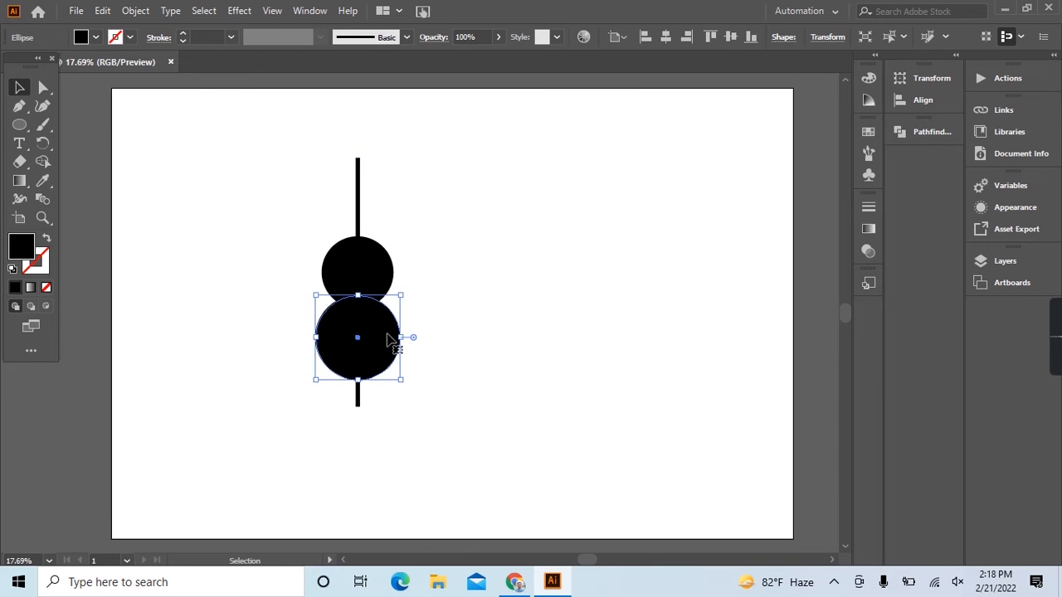
drag(390, 339, 391, 347)
click(456, 320)
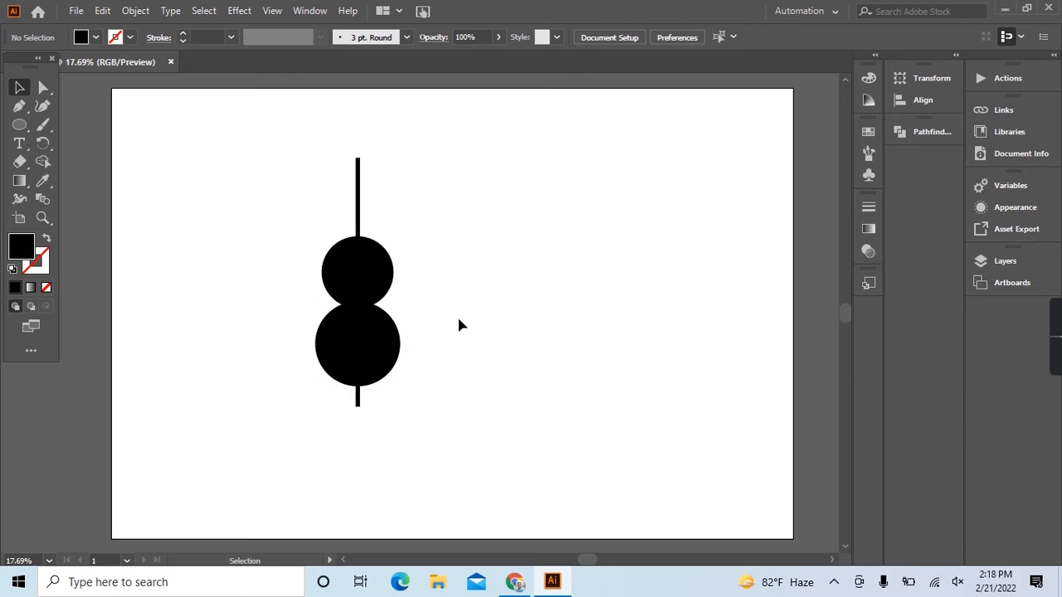
drag(375, 286, 375, 295)
click(442, 279)
Select both circles and merge them into one body shape with Pathfinder Unite.
drag(285, 268, 336, 338)
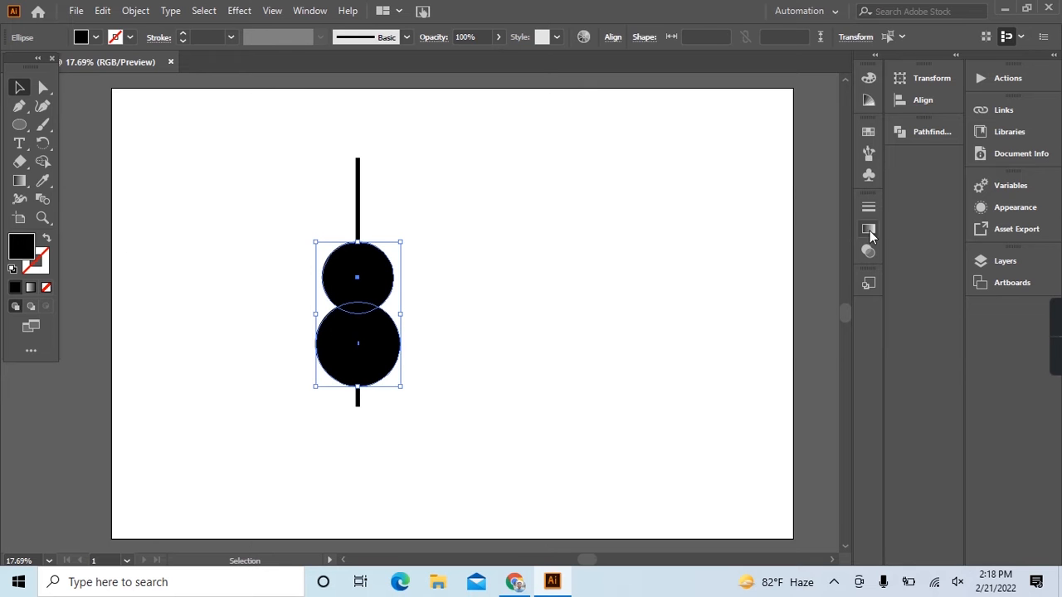
click(877, 211)
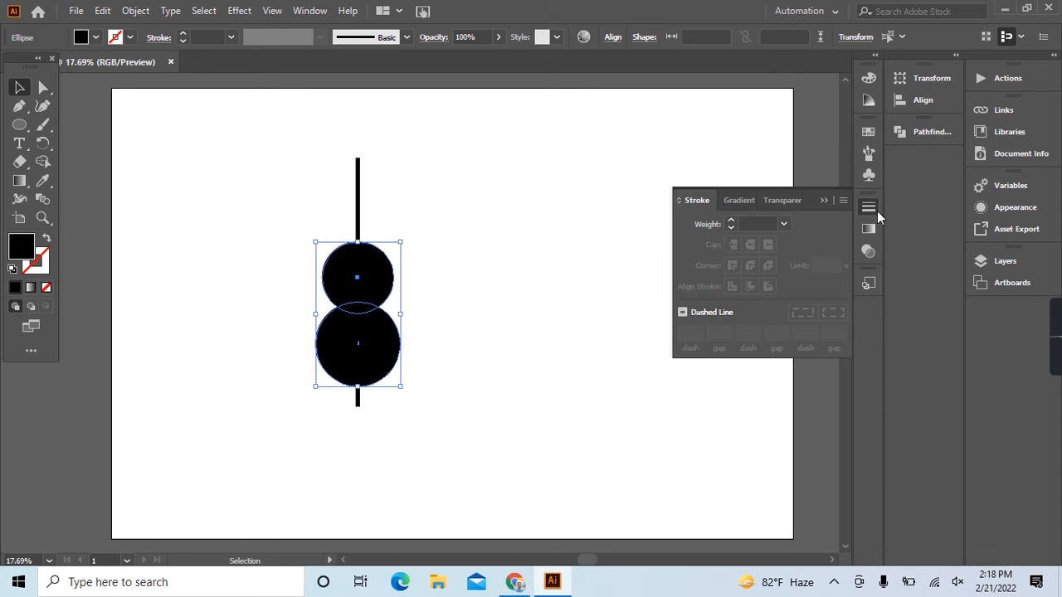
click(928, 132)
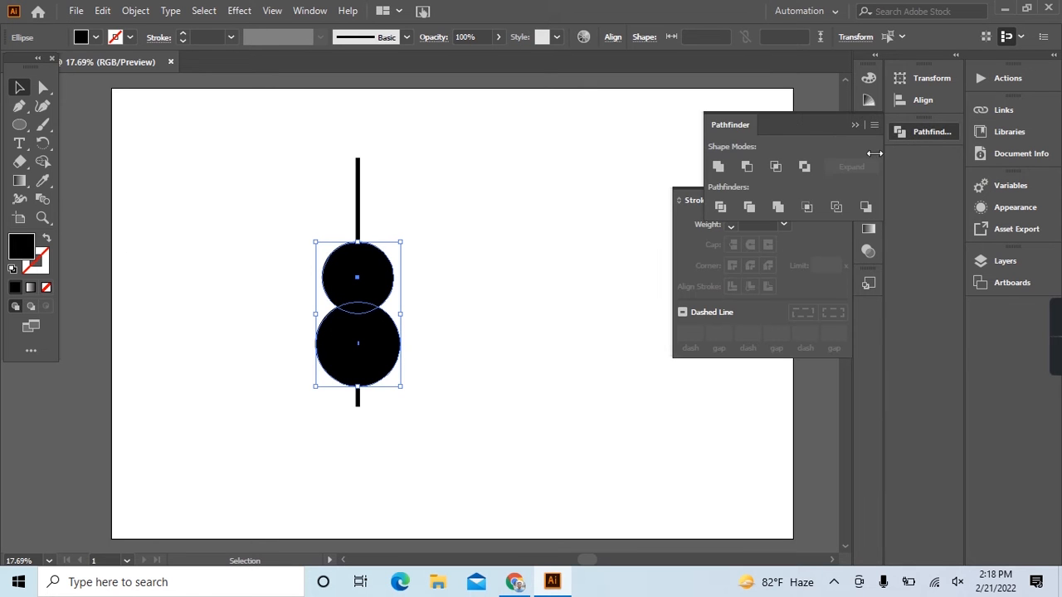
click(718, 167)
Round the sharp waist corner on the left side of the merged body with its live corner control.
click(45, 86)
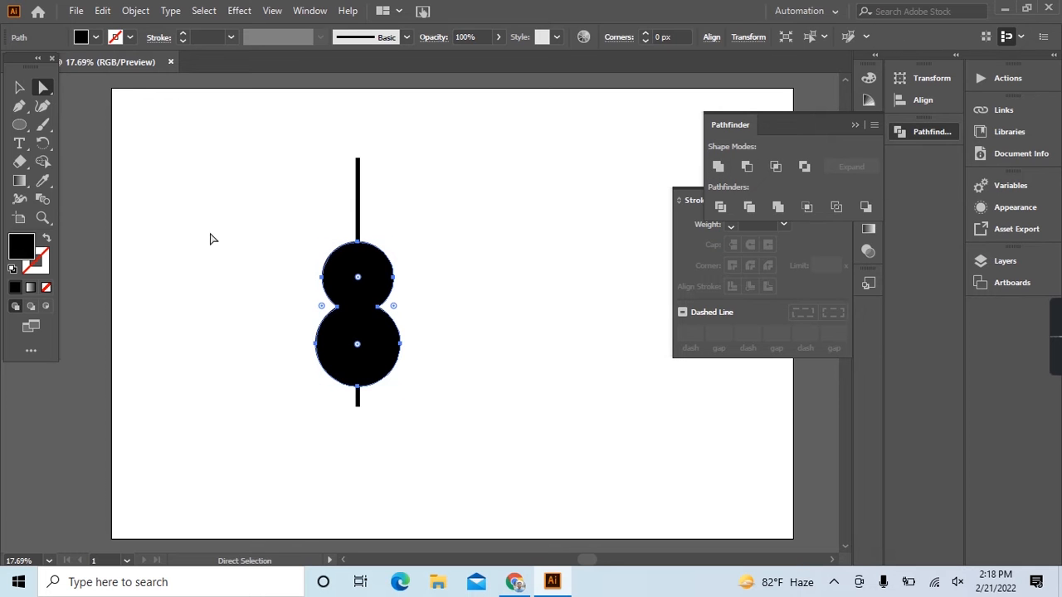
mouse_move(326, 310)
mouse_down()
mouse_move(307, 317)
mouse_move(307, 304)
mouse_up()
click(280, 324)
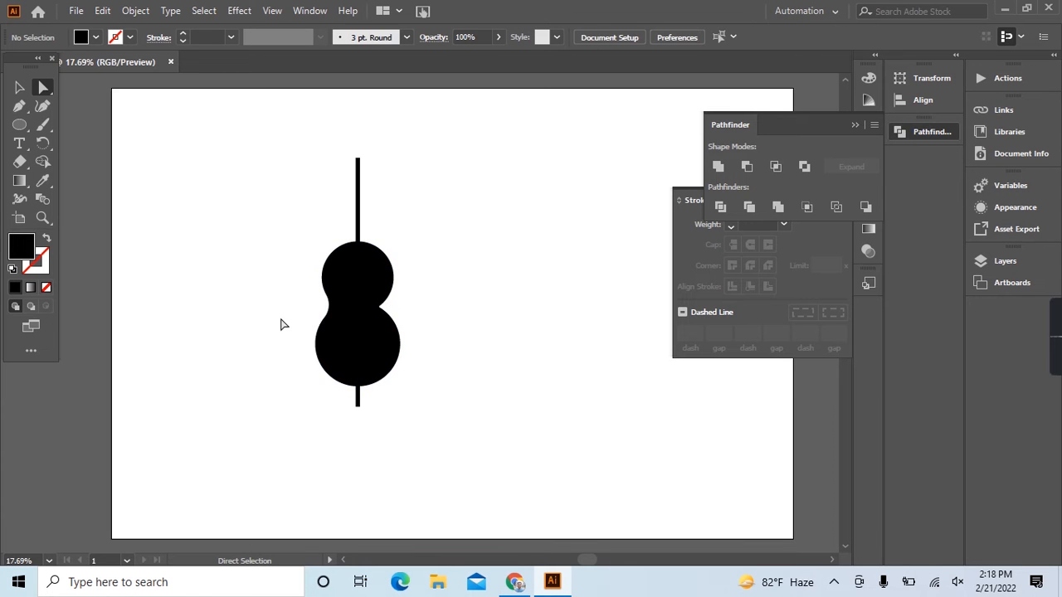
Select the line together with the body and expand them so the line becomes a filled shape.
click(359, 214)
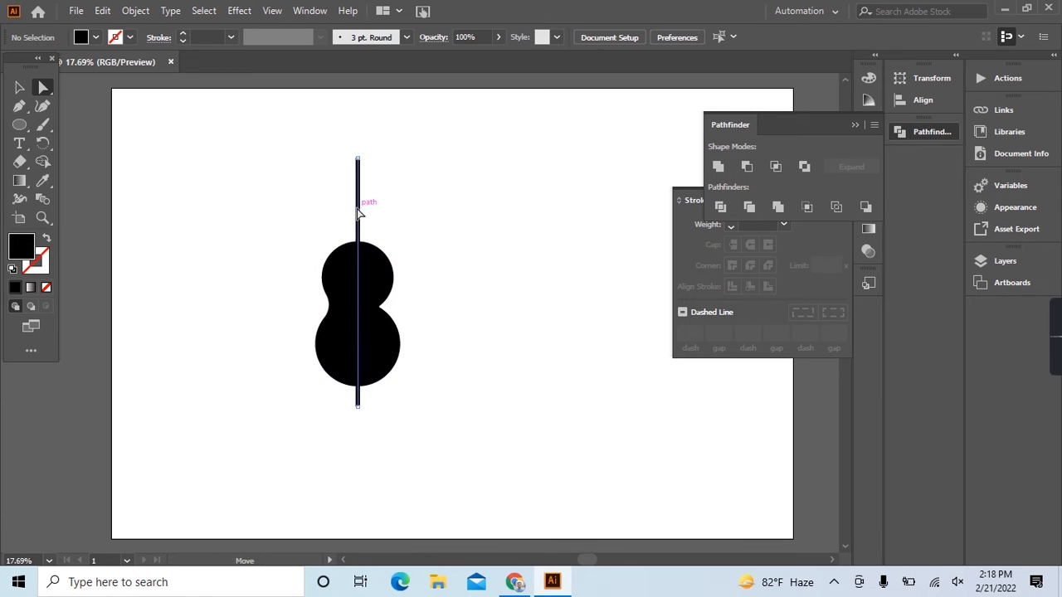
click(400, 223)
drag(335, 172, 458, 218)
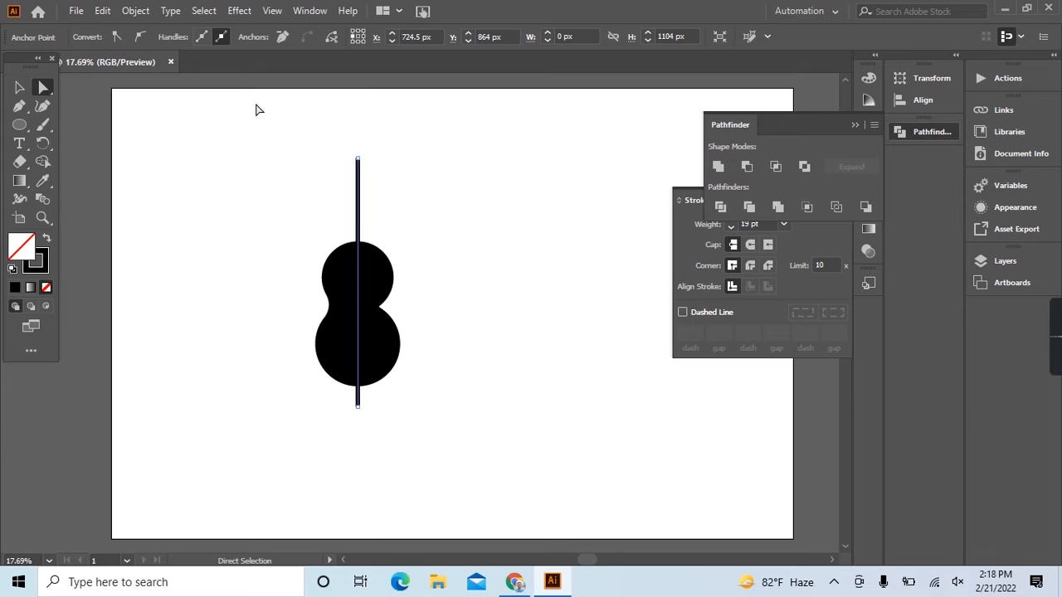
click(136, 11)
click(208, 189)
click(490, 375)
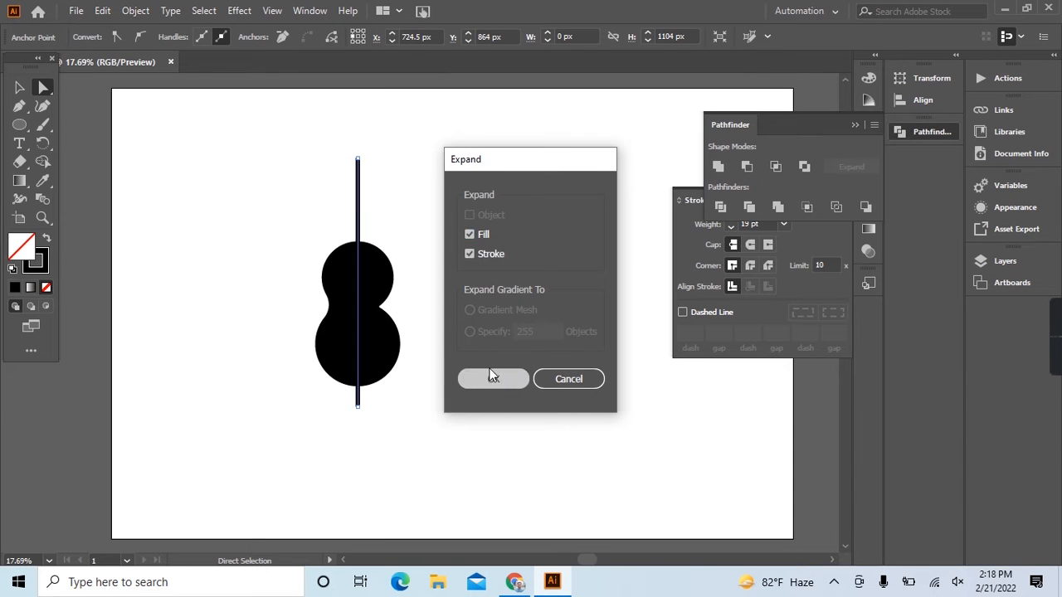
Remove the body's right half and the line's stub below the body with the Shape Builder tool.
click(48, 165)
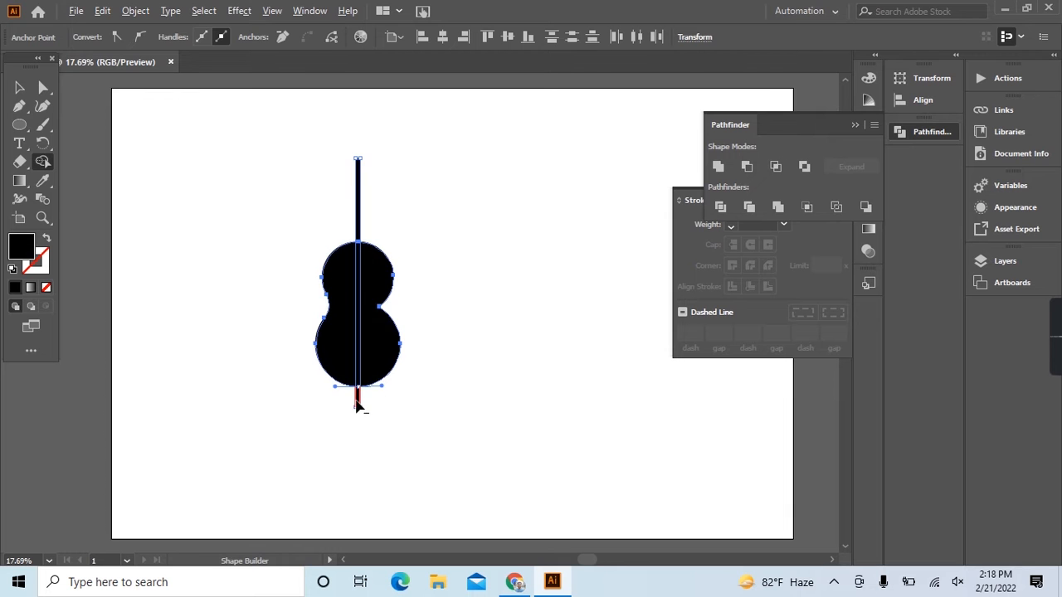
alt+click(374, 351)
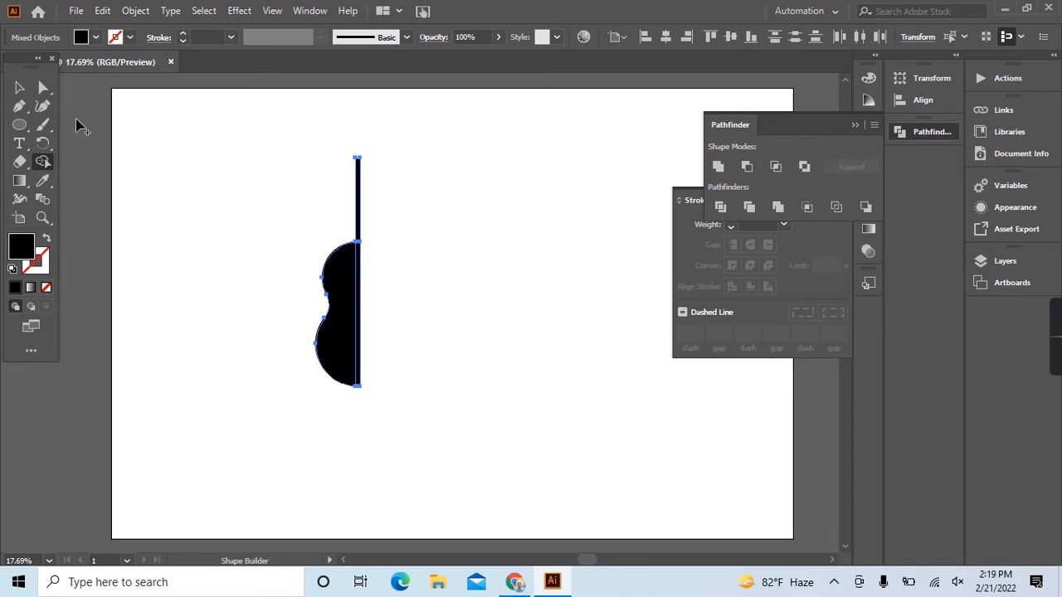
click(19, 87)
click(210, 205)
scroll(325, 219, up, 2)
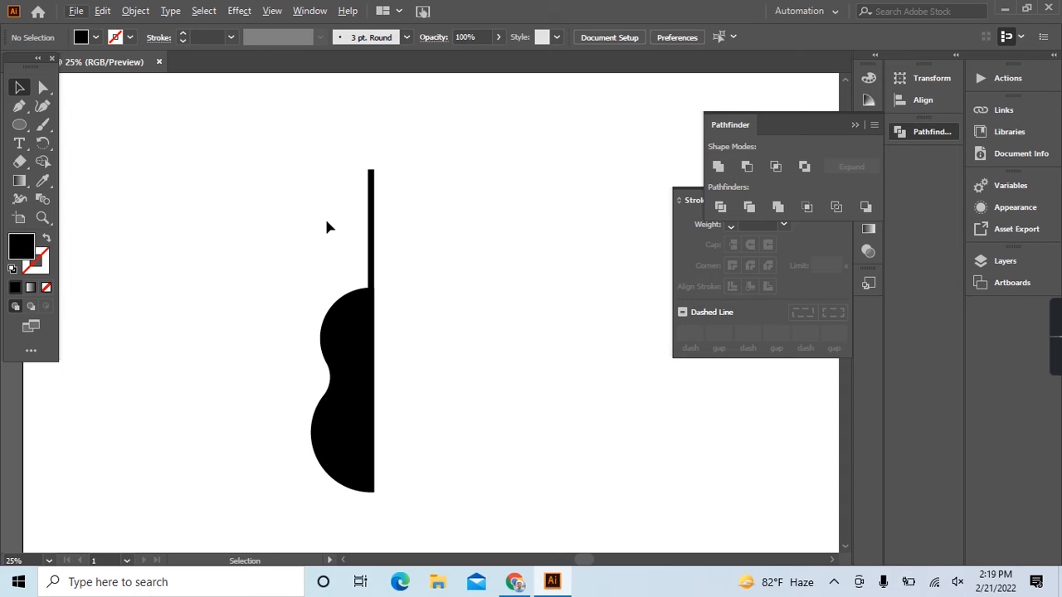
click(19, 105)
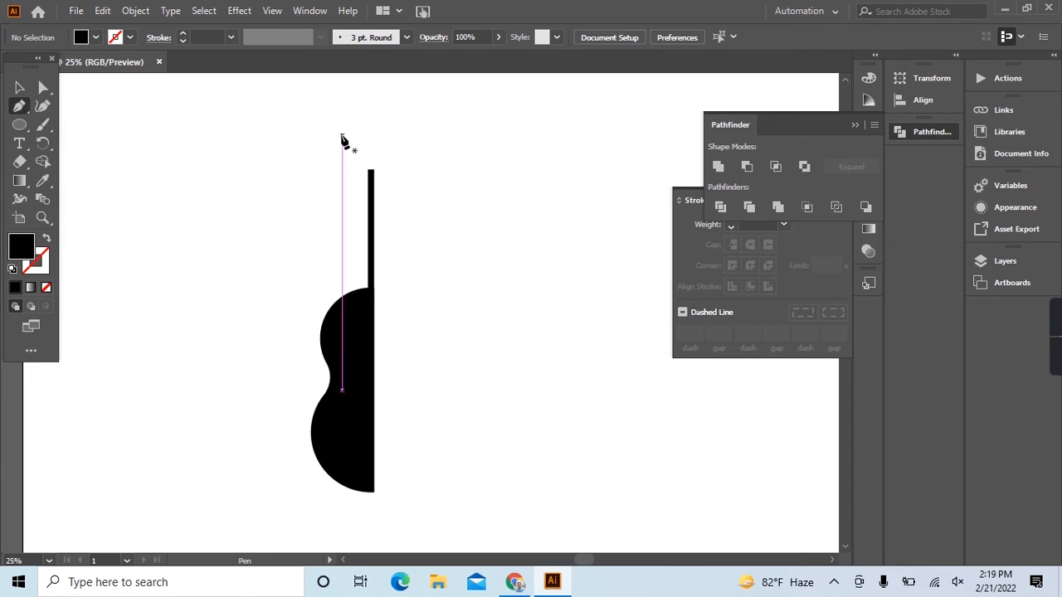
click(372, 172)
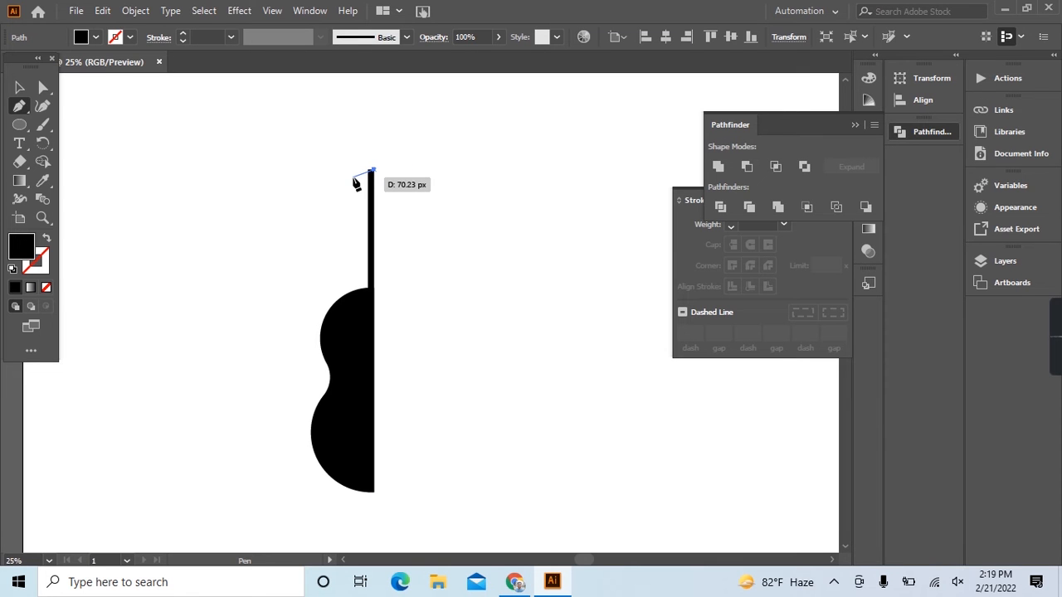
click(19, 87)
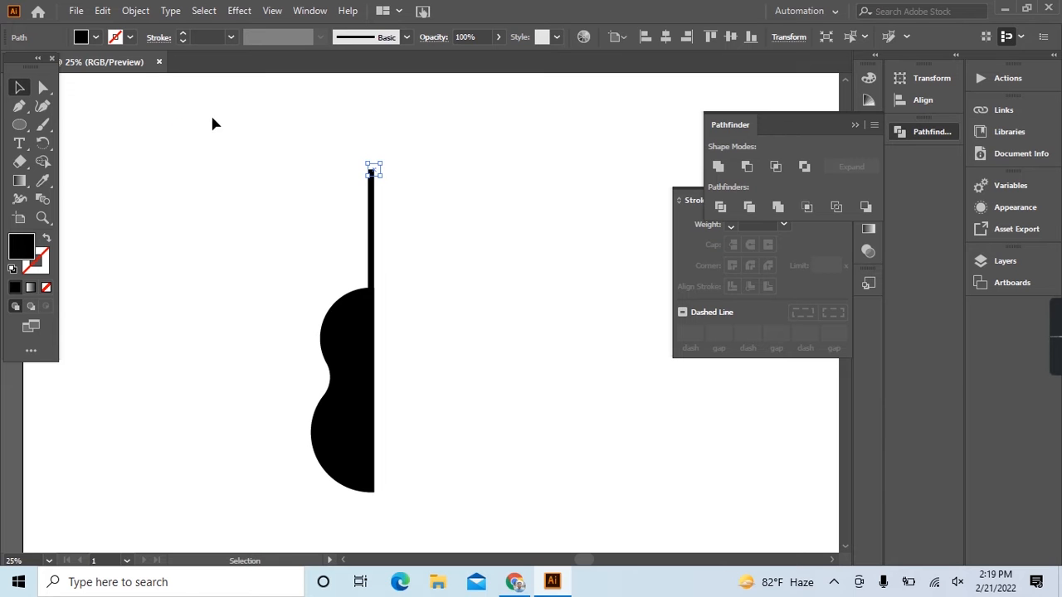
click(288, 142)
Stretch the neck bar upward from its top edge to make it longer.
scroll(362, 181, up, 2)
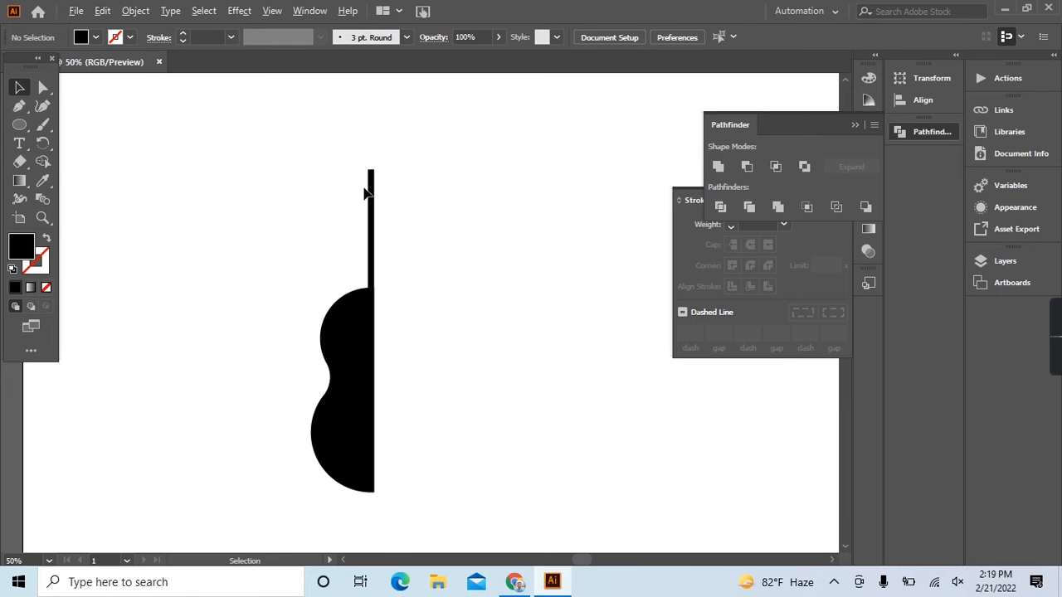
click(385, 217)
scroll(378, 163, up, 3)
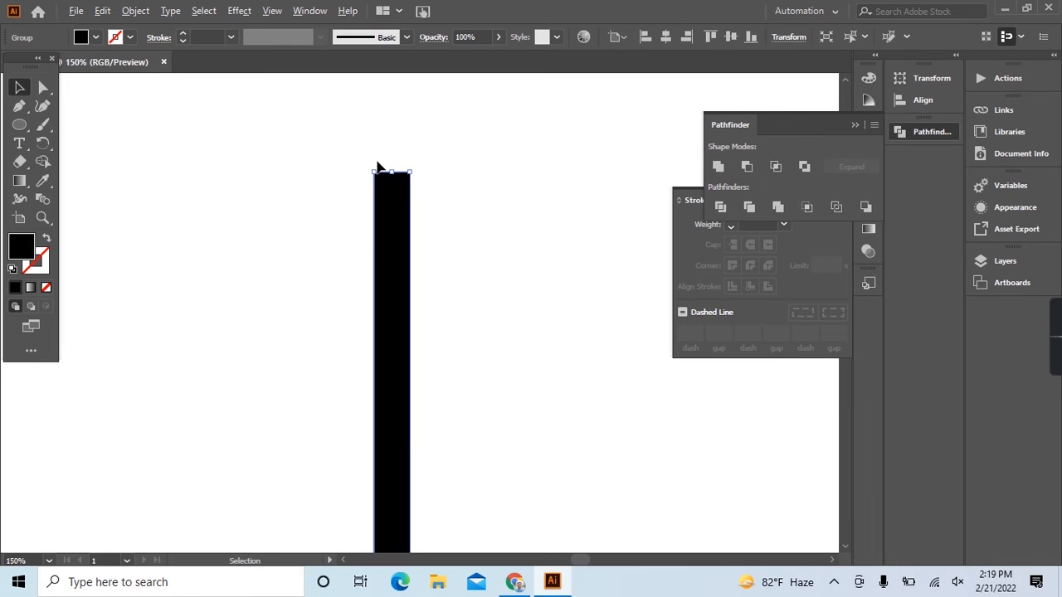
drag(393, 171, 396, 134)
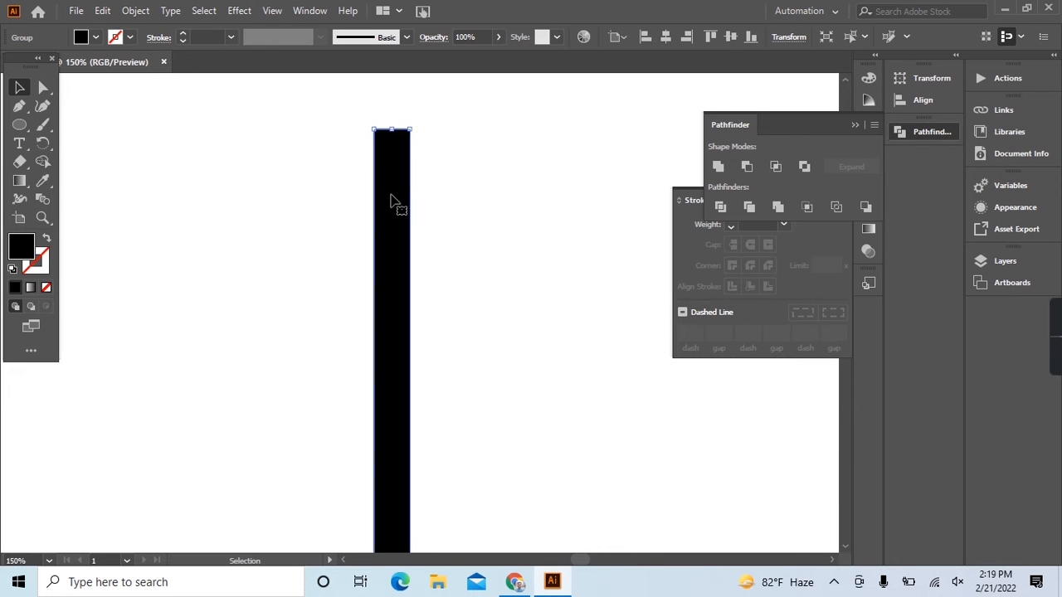
scroll(398, 191, down, 4)
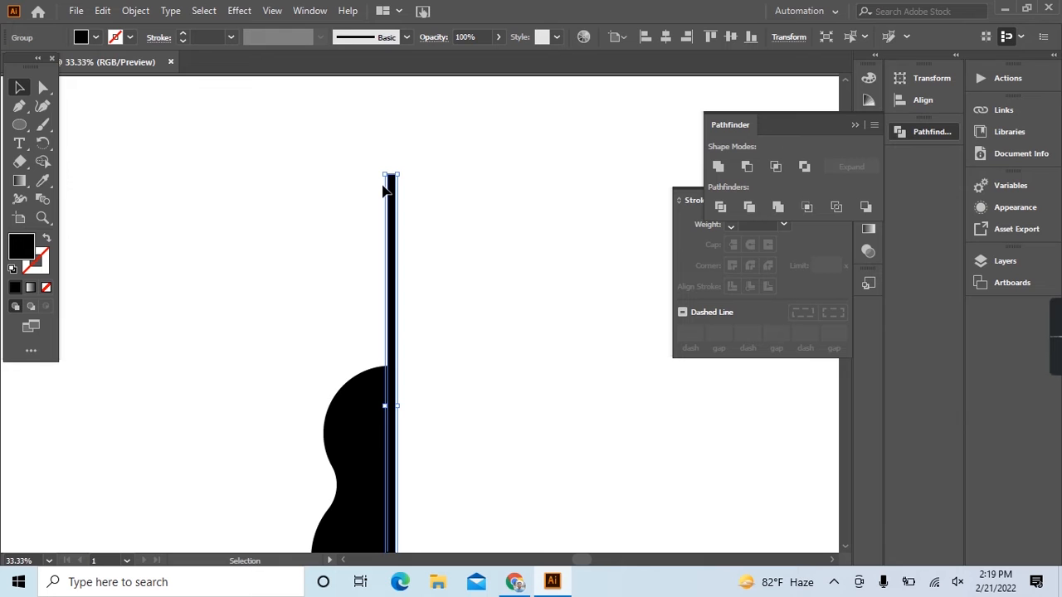
scroll(401, 166, up, 3)
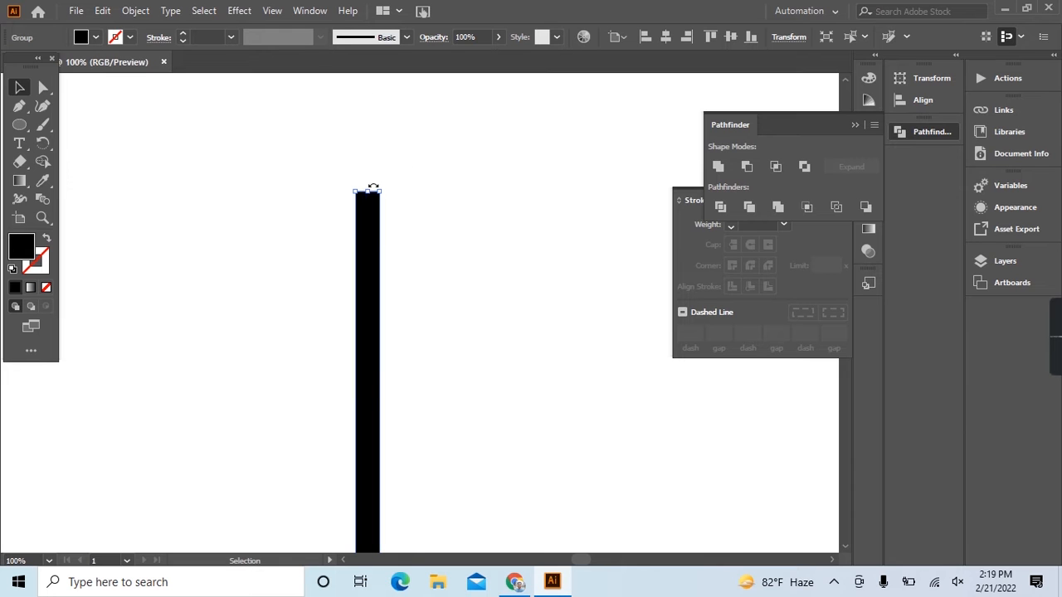
drag(364, 193, 366, 149)
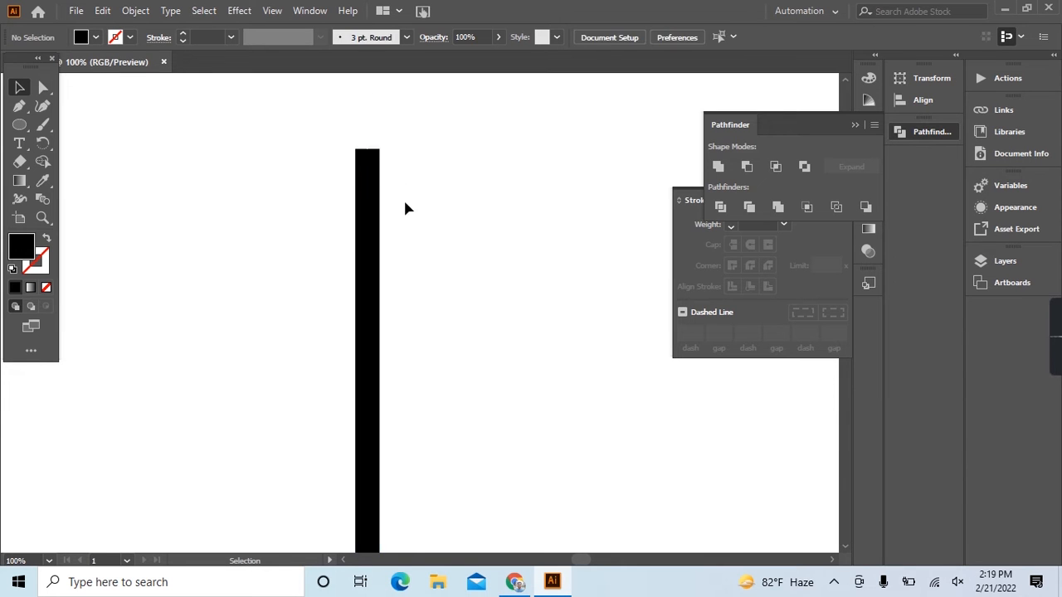
click(405, 192)
Draw a filled four-point headstock shape with the Pen tool, widening leftward from the upper end of the neck bar.
scroll(403, 216, down, 3)
scroll(402, 229, down, 1)
click(395, 230)
click(435, 225)
click(19, 106)
scroll(290, 153, up, 2)
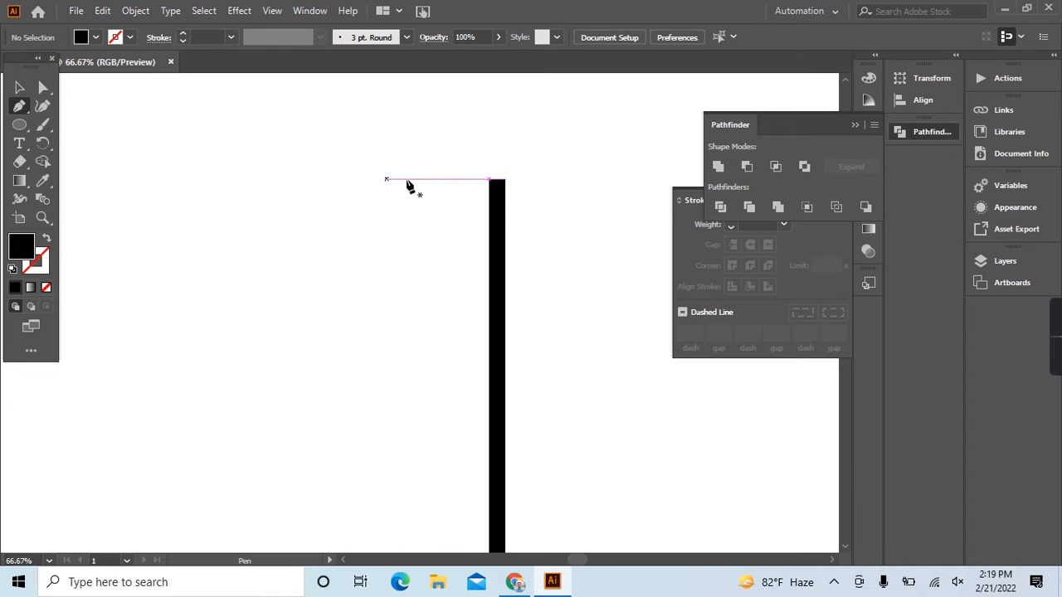
click(506, 180)
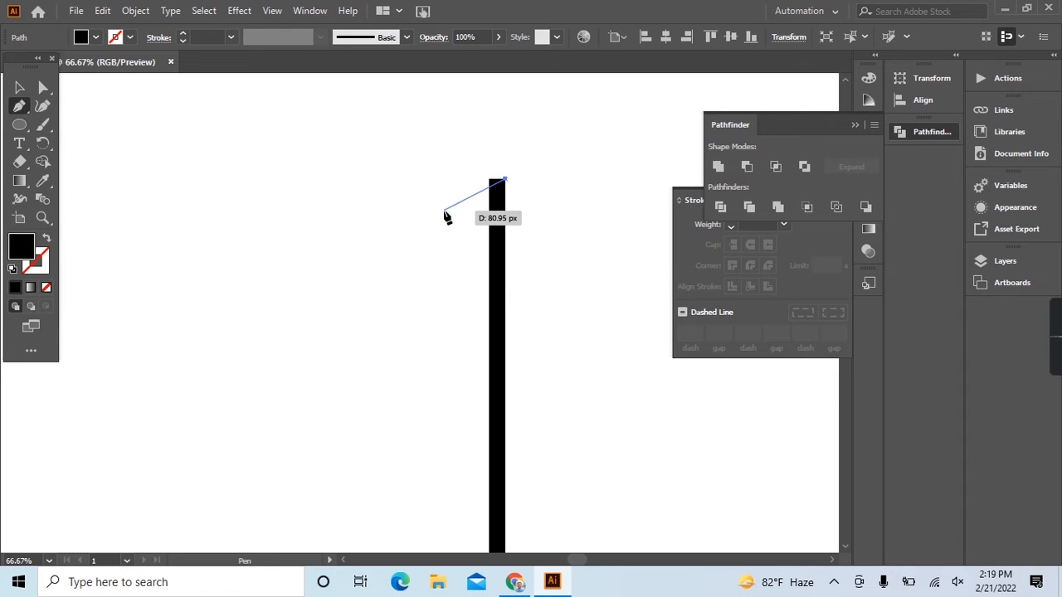
drag(444, 211, 446, 329)
click(445, 327)
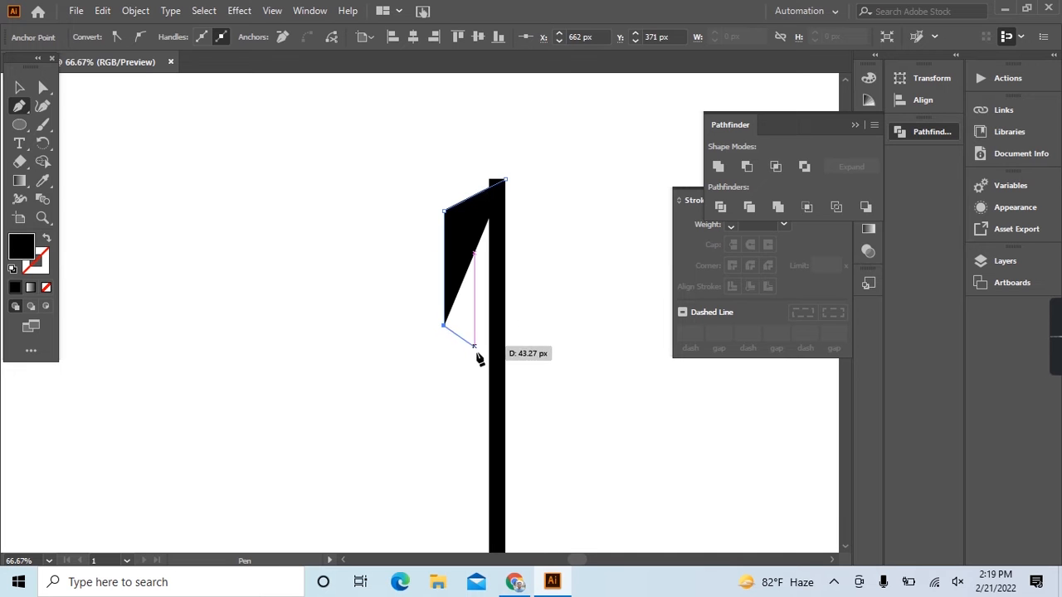
click(499, 382)
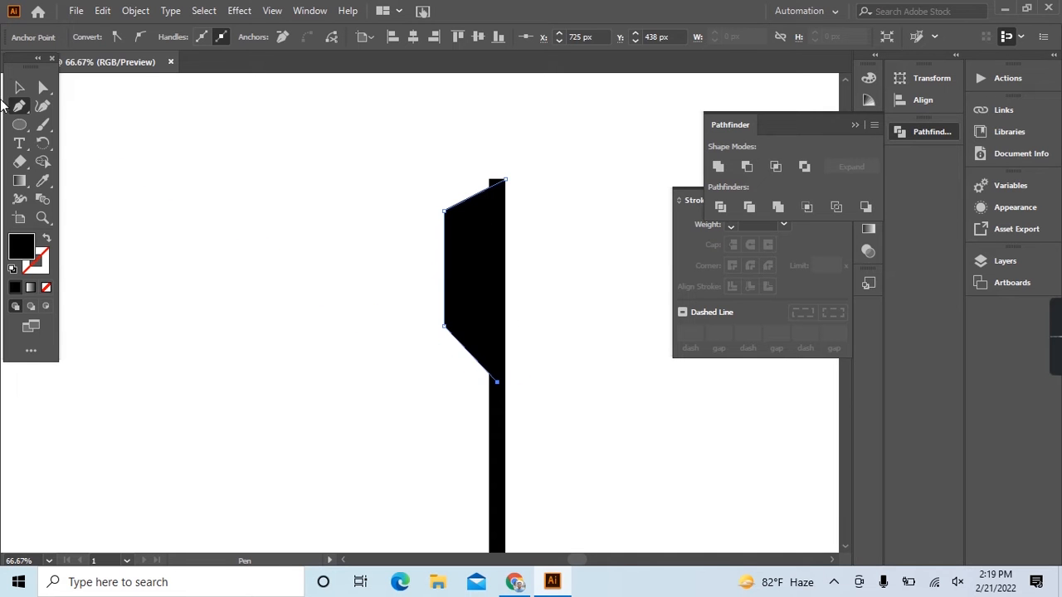
Remove the neck corner protruding above the headstock's slanted upper edge with the Shape Builder tool.
click(20, 88)
click(397, 174)
drag(393, 166, 539, 265)
scroll(506, 204, up, 2)
click(43, 162)
click(473, 160)
click(20, 88)
click(222, 230)
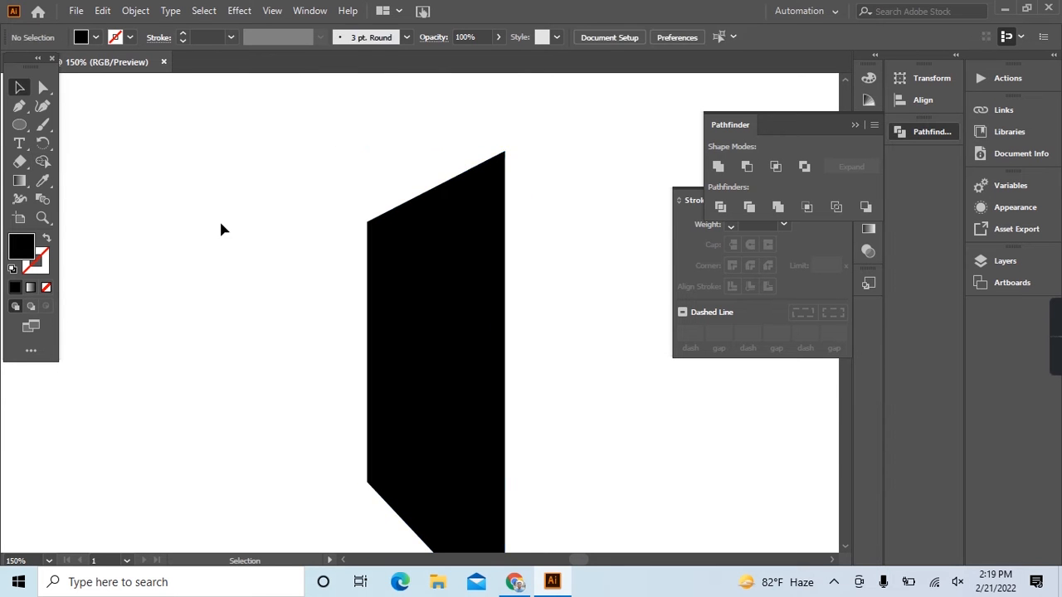
Draw a 16 px black circle beside the headstock's left edge and duplicate it downward into a column of six.
scroll(255, 242, down, 3)
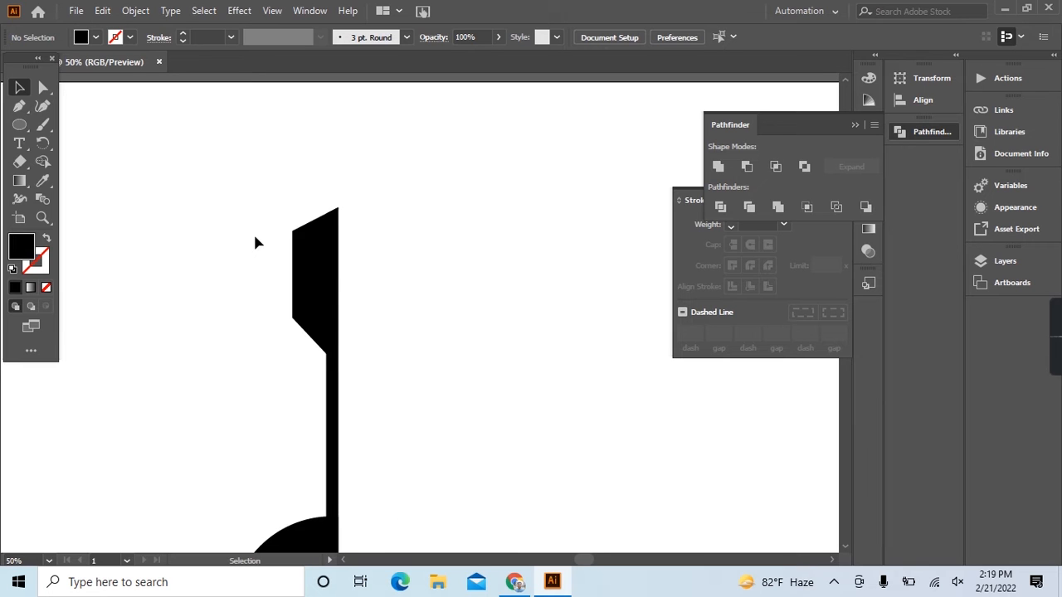
scroll(285, 246, up, 2)
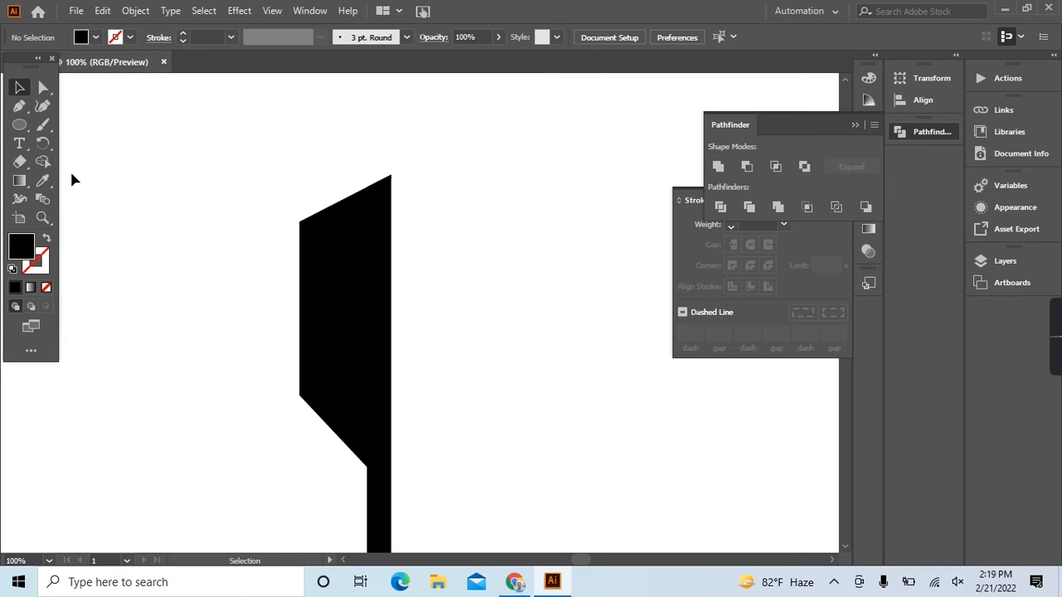
click(19, 126)
mouse_move(282, 249)
mouse_down()
mouse_move(295, 260)
mouse_move(287, 284)
mouse_up()
click(19, 88)
key(ctrl+d)
key(ctrl+d)
key(ctrl+d)
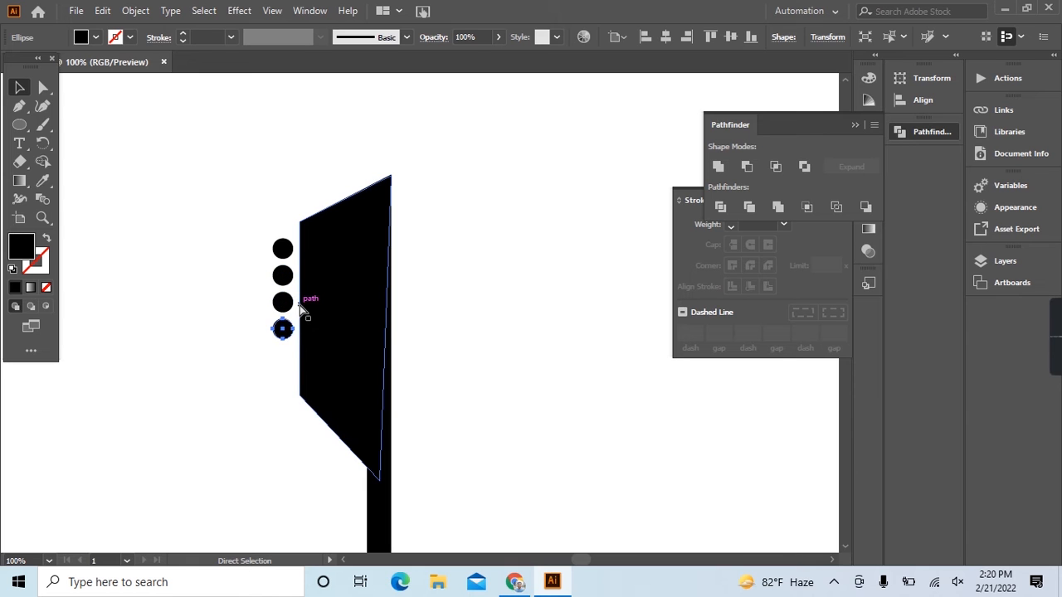
key(ctrl+d)
Nudge the column of six circles up to center it along the headstock edge and slightly left, away from it.
drag(232, 187, 287, 420)
key(Up)
key(Up)
key(Up)
key(Up)
key(Up)
key(Up)
key(Up)
key(Up)
key(Up)
key(Up)
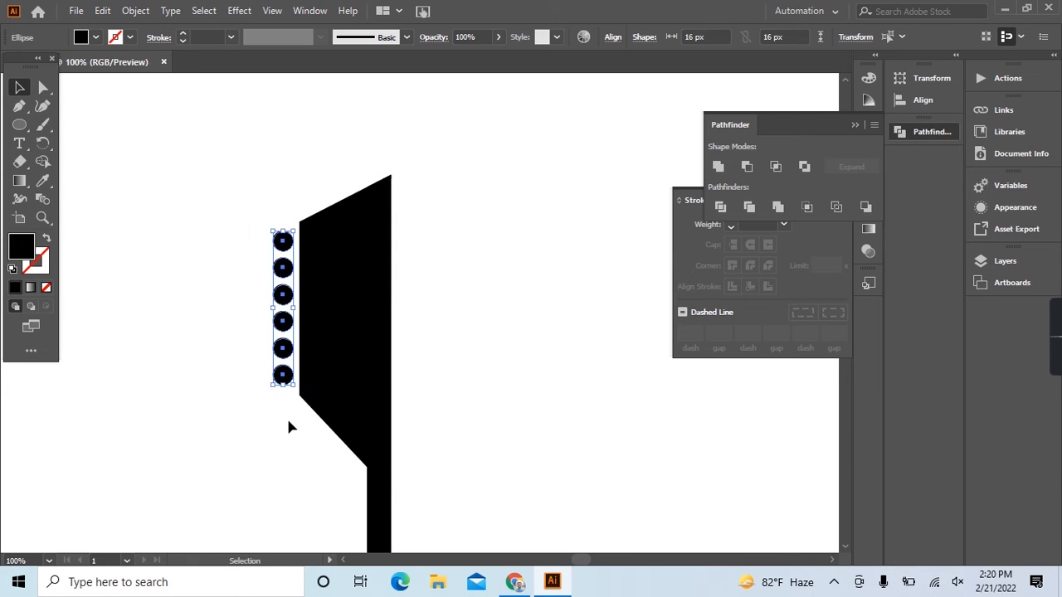
key(Left)
key(Left)
key(Left)
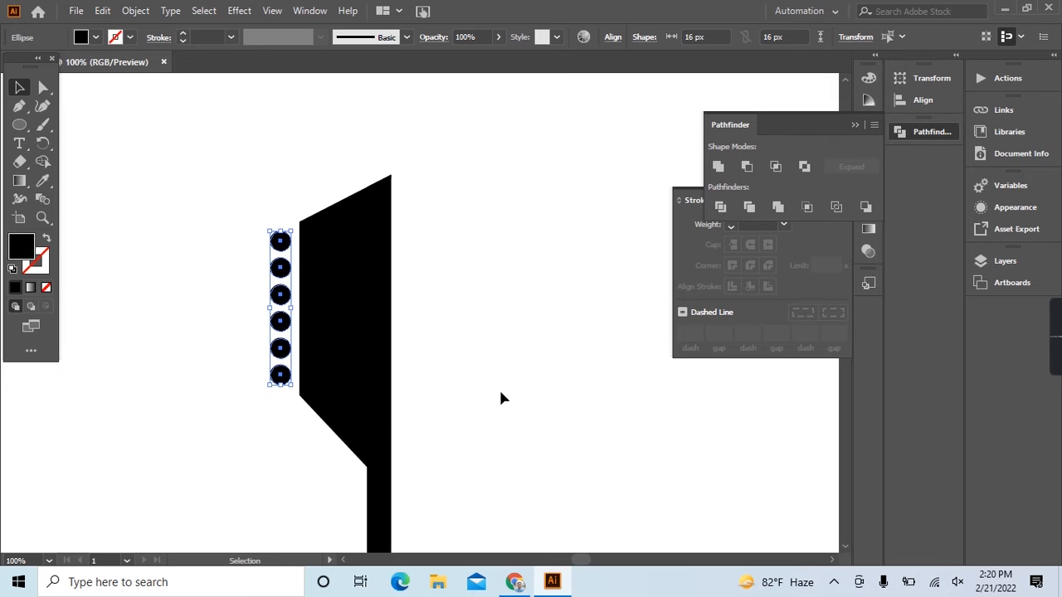
click(432, 410)
scroll(389, 418, down, 4)
scroll(432, 373, down, 3)
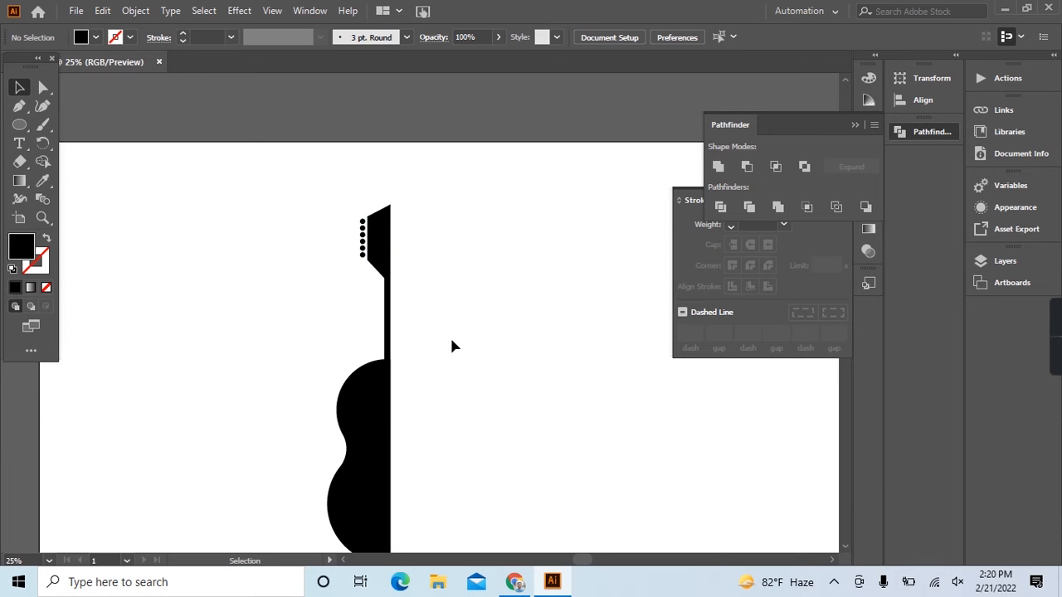
drag(256, 198, 505, 280)
click(406, 253)
Draw a short horizontal line with the Pen tool from the uppermost circle's center into the headstock and give it a 3 pt stroke.
scroll(372, 229, up, 4)
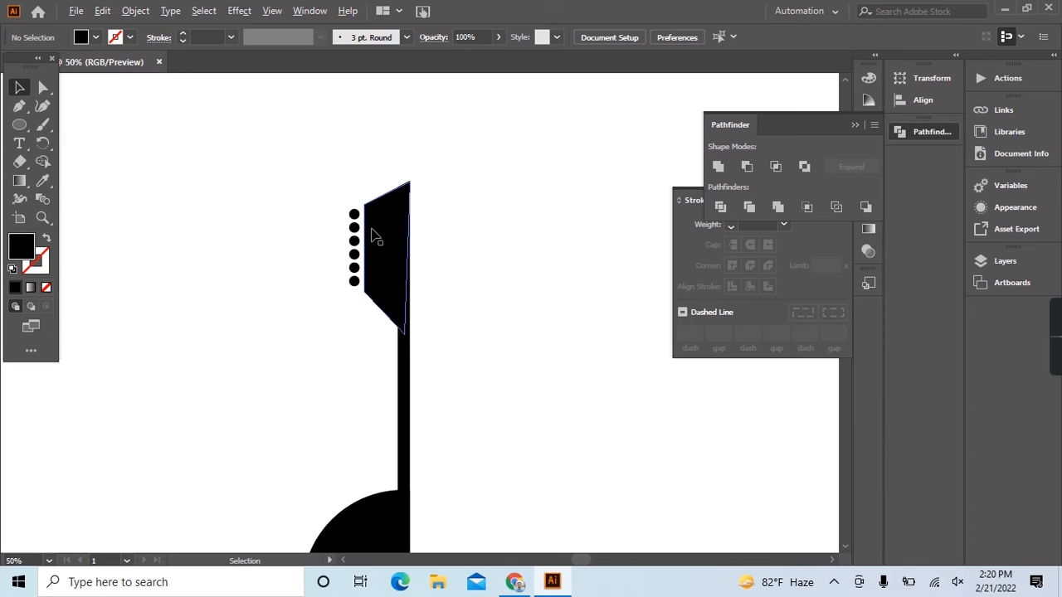
scroll(372, 238, up, 2)
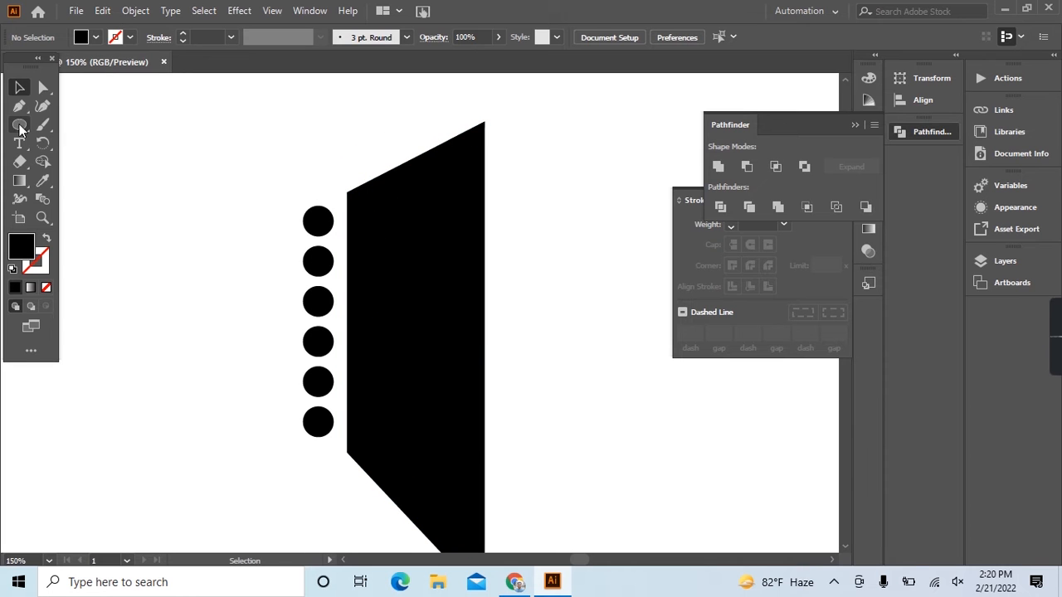
click(19, 108)
drag(318, 221, 361, 222)
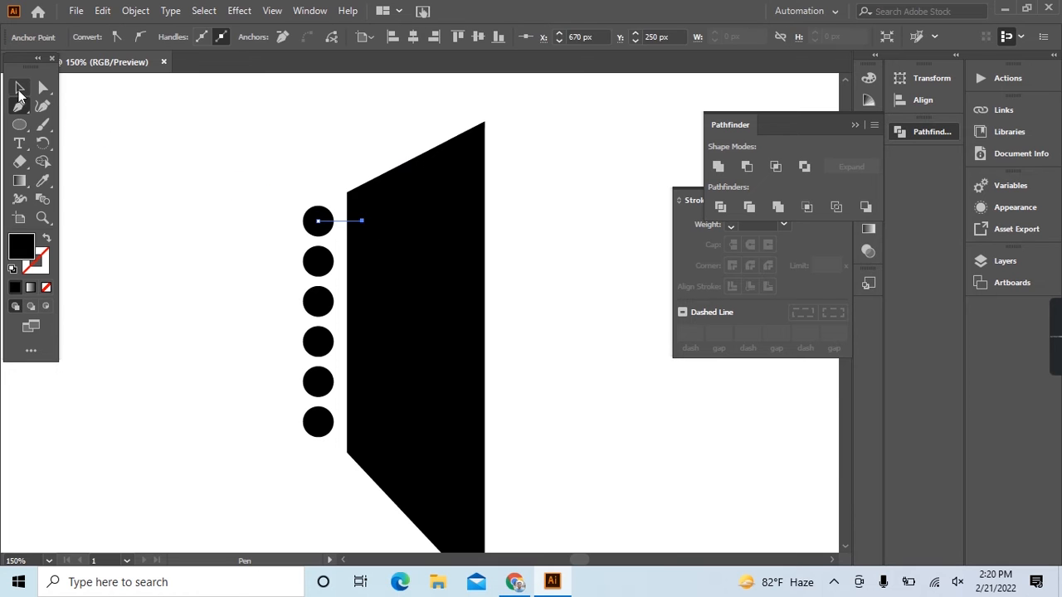
click(19, 87)
click(330, 210)
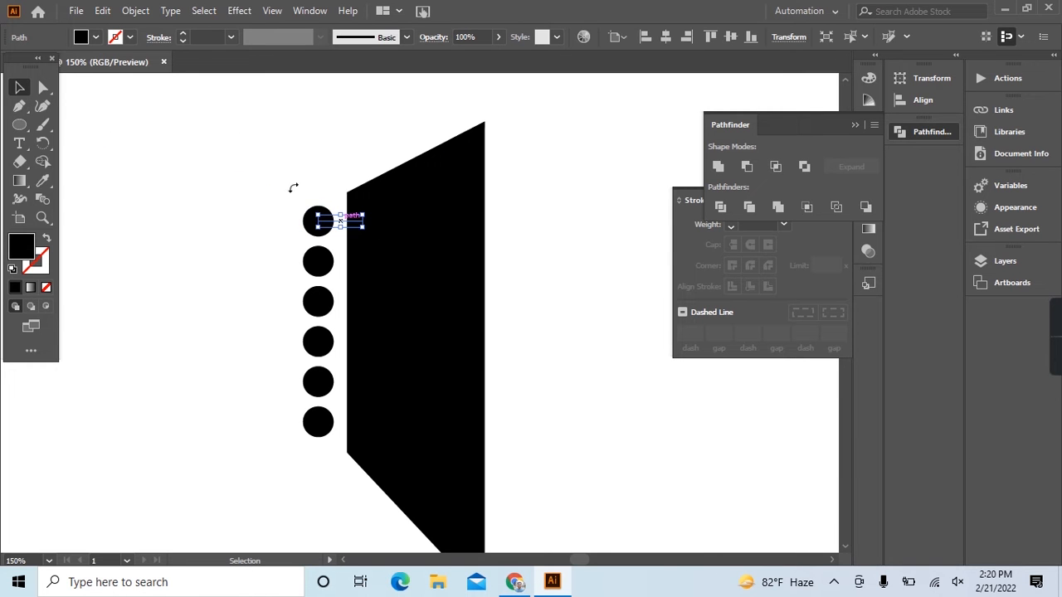
click(203, 37)
text(3)
key(Return)
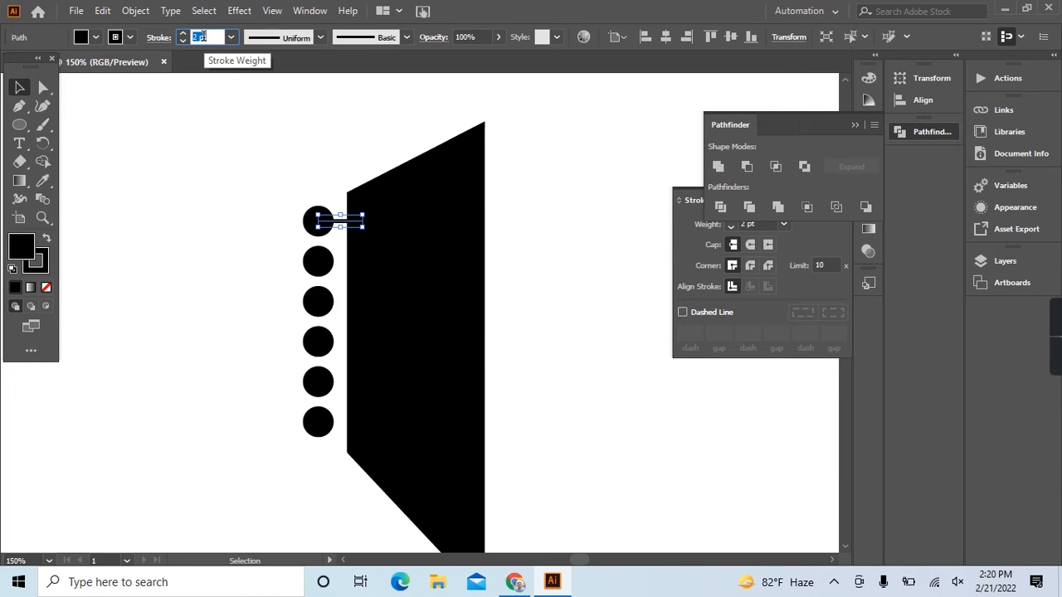
Delete the five lower circles, keeping only the uppermost circle with its connecting line.
click(265, 253)
drag(281, 280, 307, 501)
key(Delete)
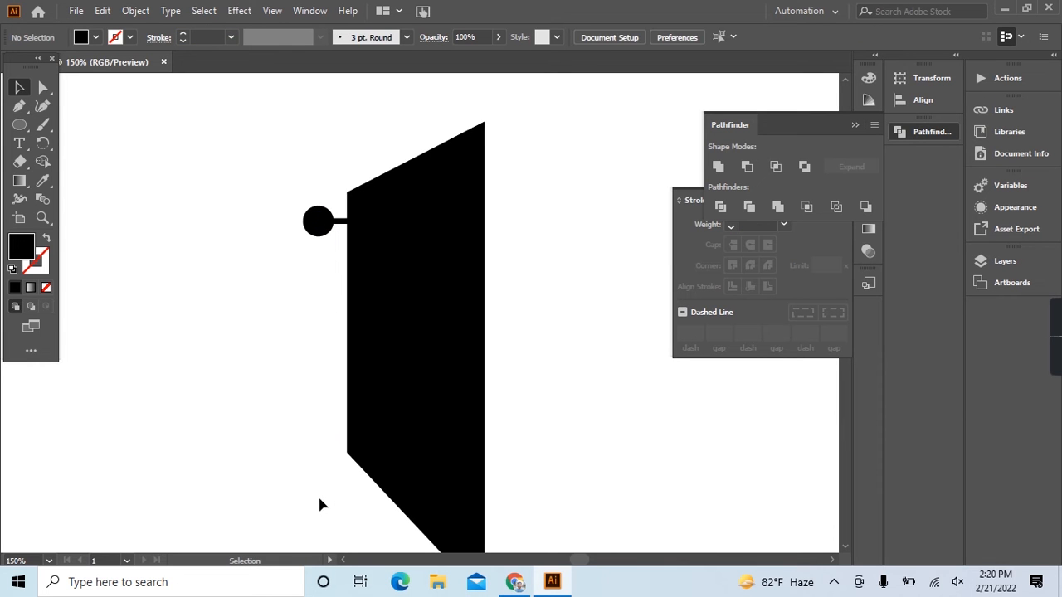
Duplicate the circle and its line about 20 px downward and repeat the copy to make six tuning pegs.
drag(336, 268, 336, 267)
drag(322, 224, 326, 269)
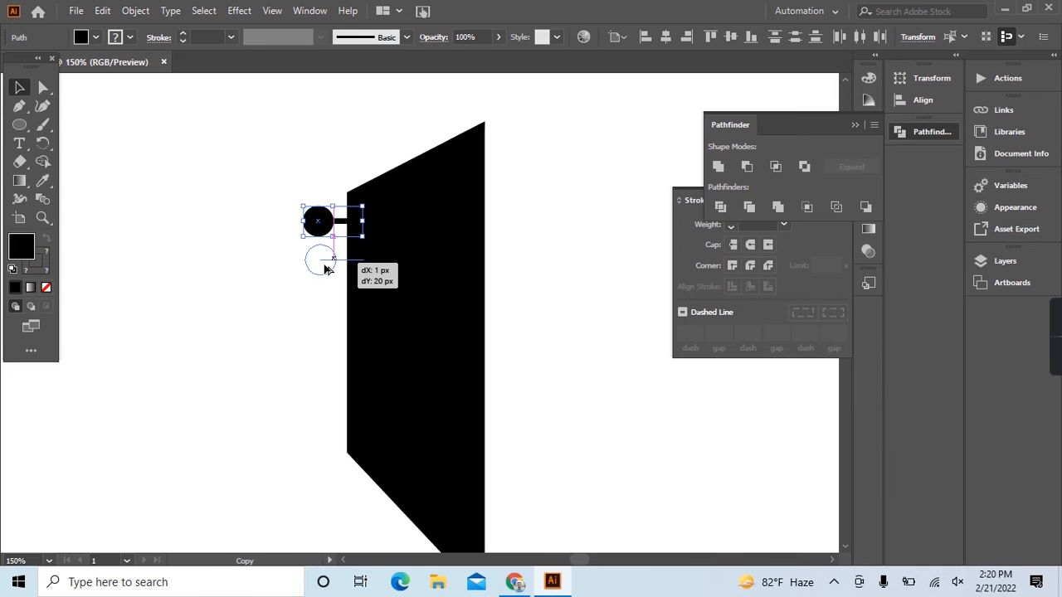
drag(326, 268, 326, 268)
key(ctrl+d)
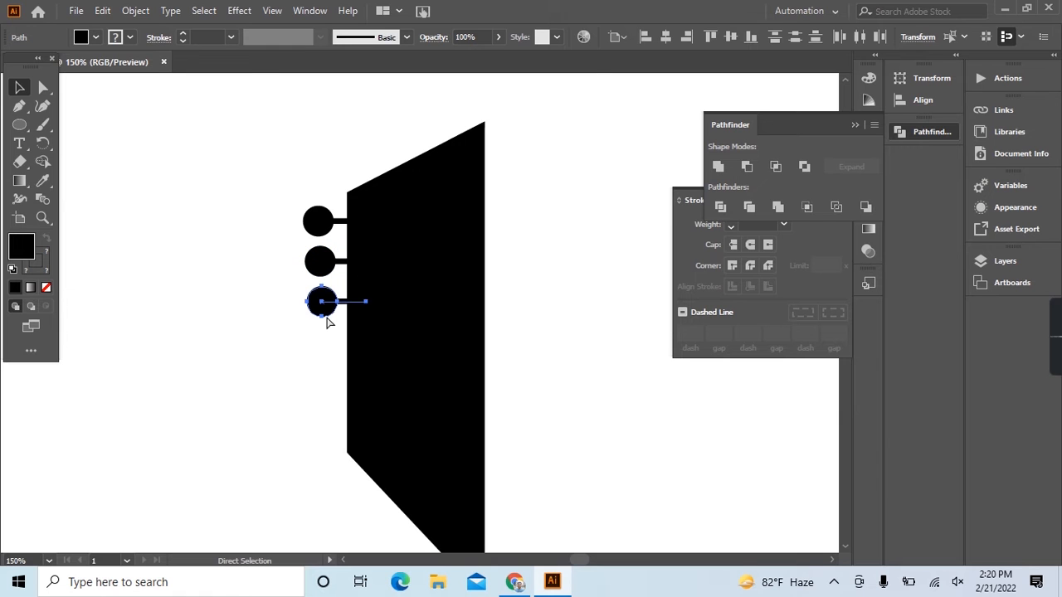
key(ctrl+d)
key(ctrl+d)
key(ctrl+d)
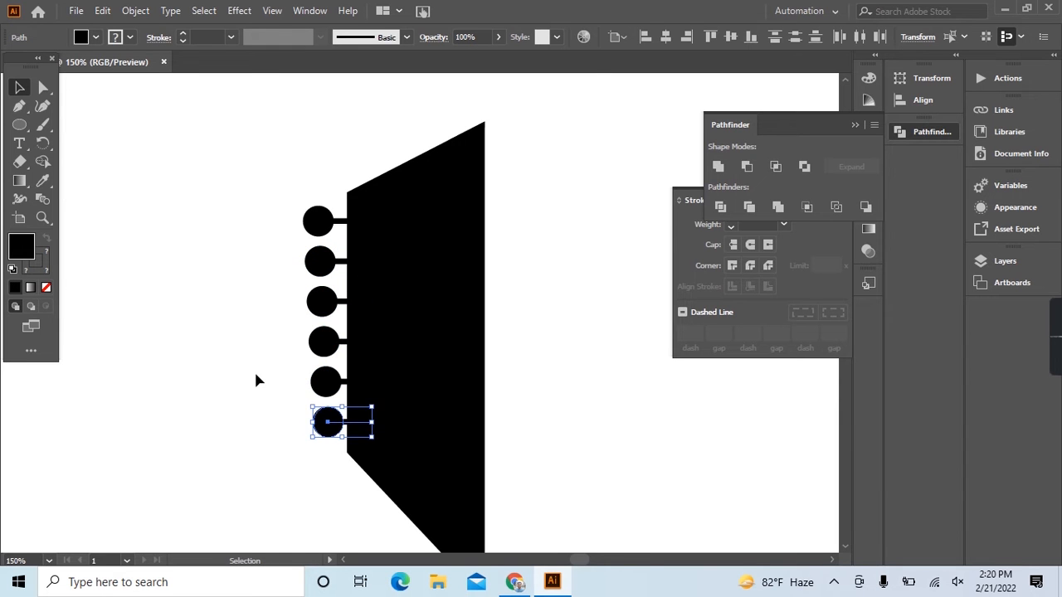
Select the six tuning pegs together with the headstock and expand their fill and stroke into outlined shapes.
click(256, 374)
scroll(255, 374, down, 4)
scroll(408, 428, down, 2)
scroll(245, 300, up, 2)
scroll(245, 307, up, 1)
drag(284, 166, 342, 416)
click(135, 11)
click(210, 189)
click(498, 384)
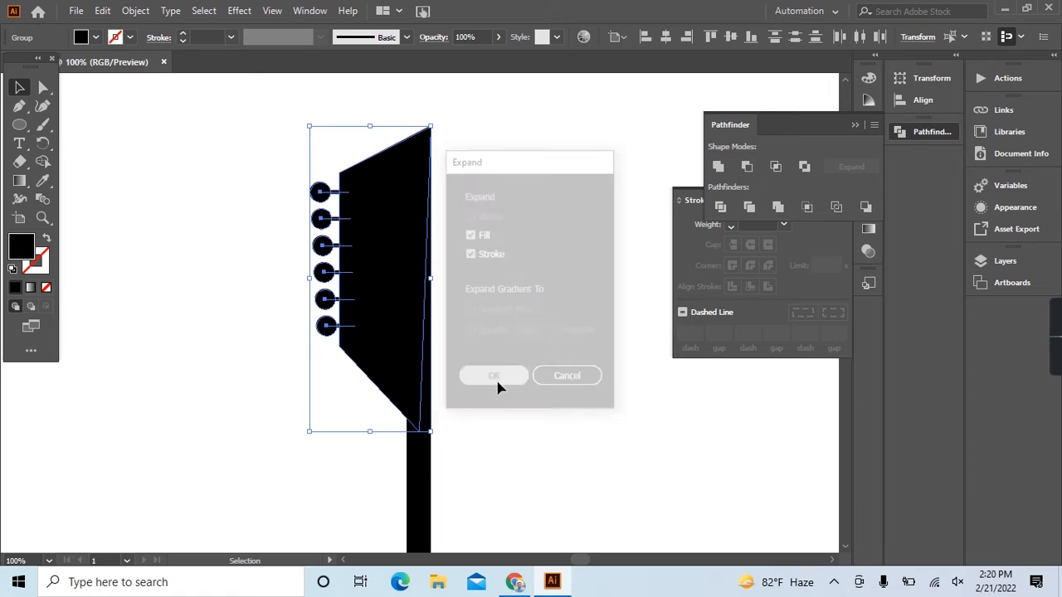
click(495, 377)
Unite the circles and stems of the tuning pegs with Pathfinder.
scroll(495, 377, down, 2)
drag(373, 257, 417, 415)
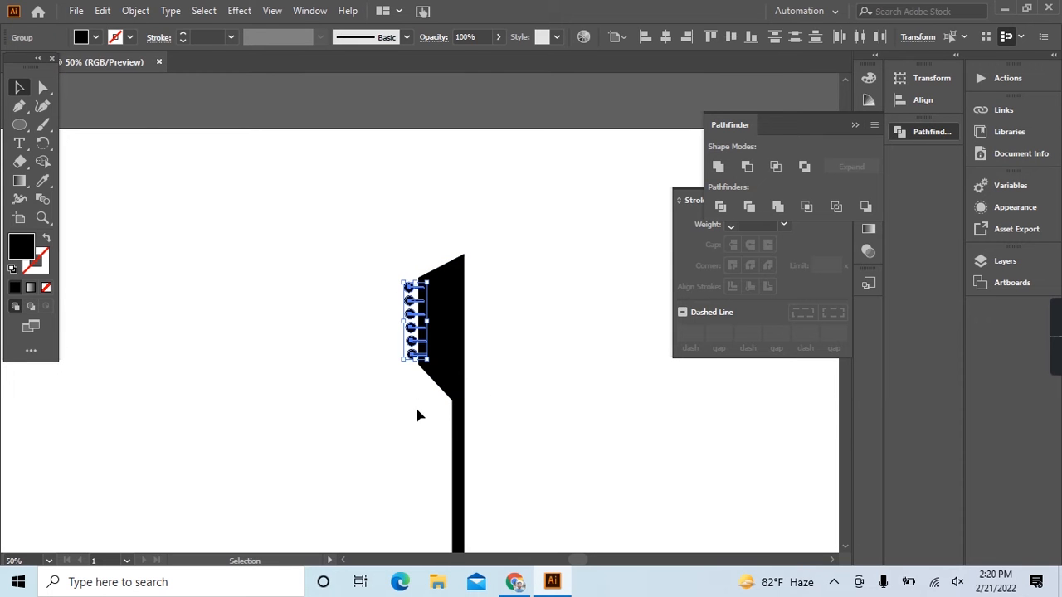
click(722, 172)
click(532, 404)
scroll(532, 406, down, 1)
scroll(530, 407, down, 2)
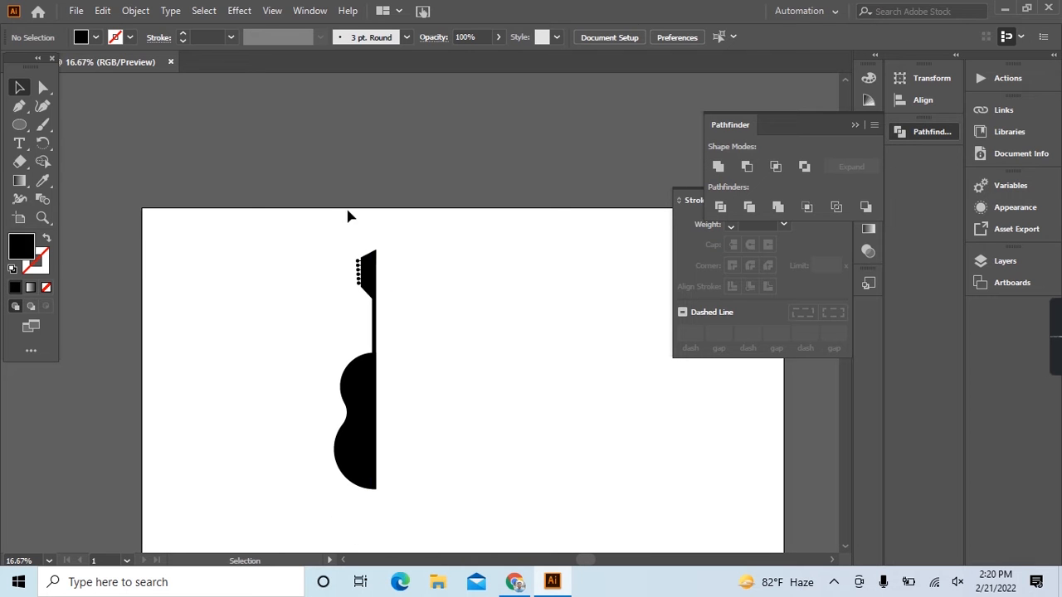
Round the two left corners of the headstock with its live corner controls.
scroll(351, 279, up, 3)
click(386, 285)
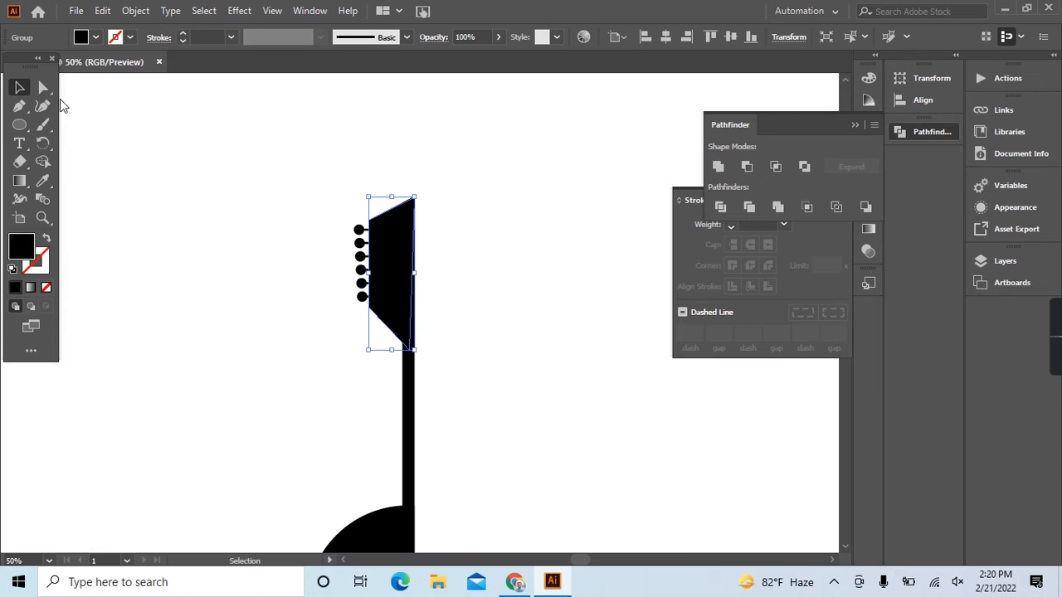
click(43, 86)
scroll(404, 252, up, 2)
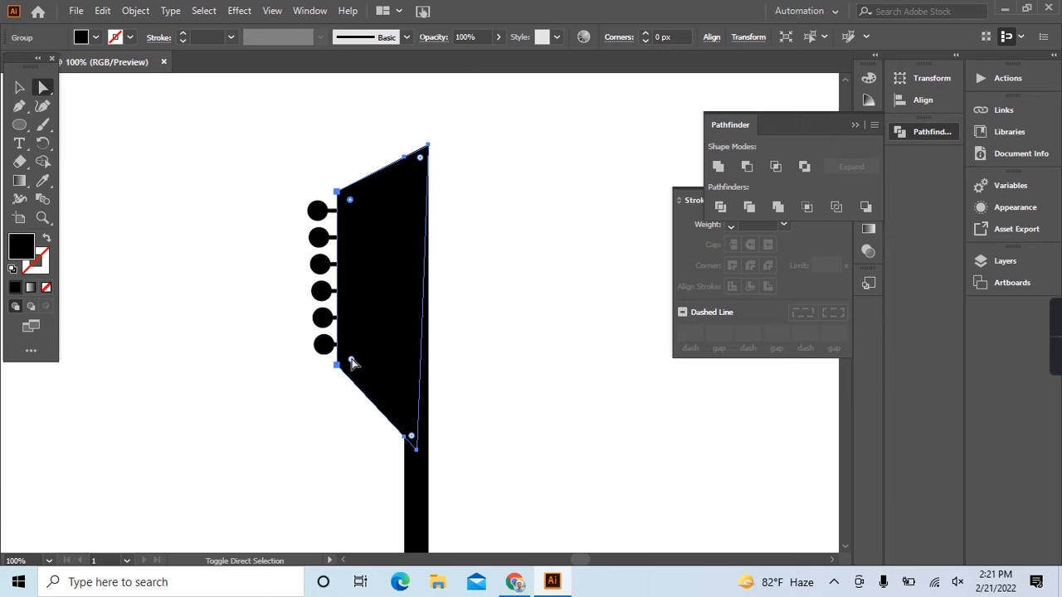
drag(351, 363, 374, 366)
click(518, 349)
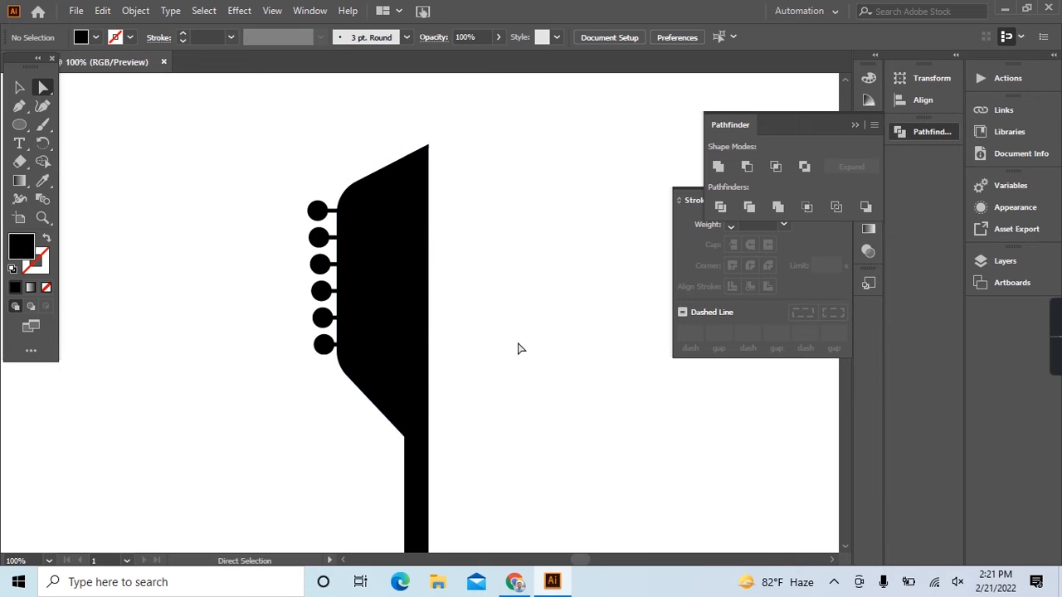
Select the body, neck, headstock and pegs and unite them into one half-guitar shape.
scroll(517, 349, down, 4)
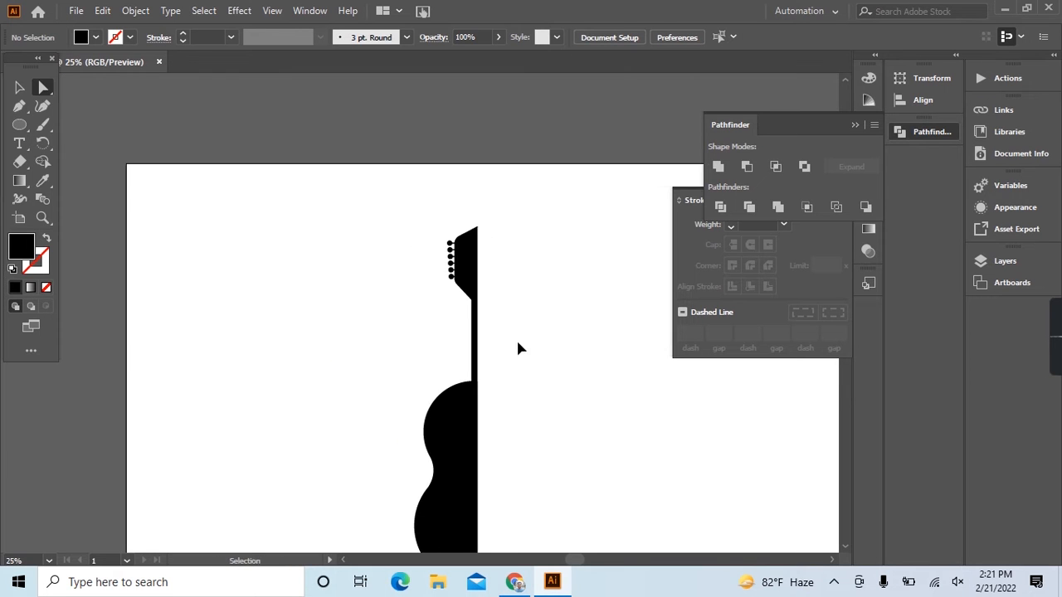
scroll(518, 349, right, 3)
scroll(517, 347, down, 3)
click(19, 83)
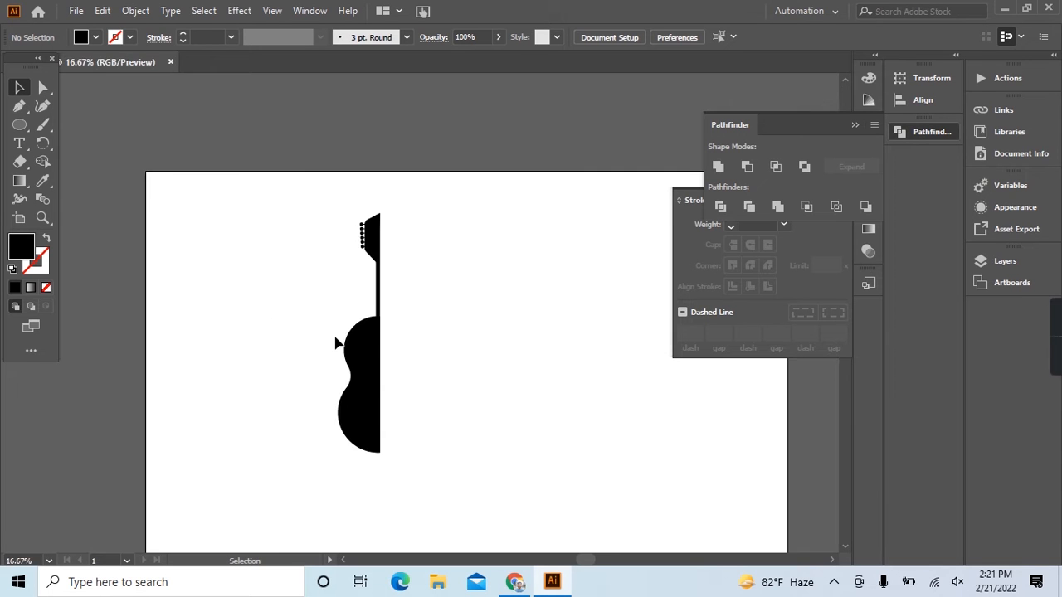
key(ctrl+plus)
key(ctrl+minus)
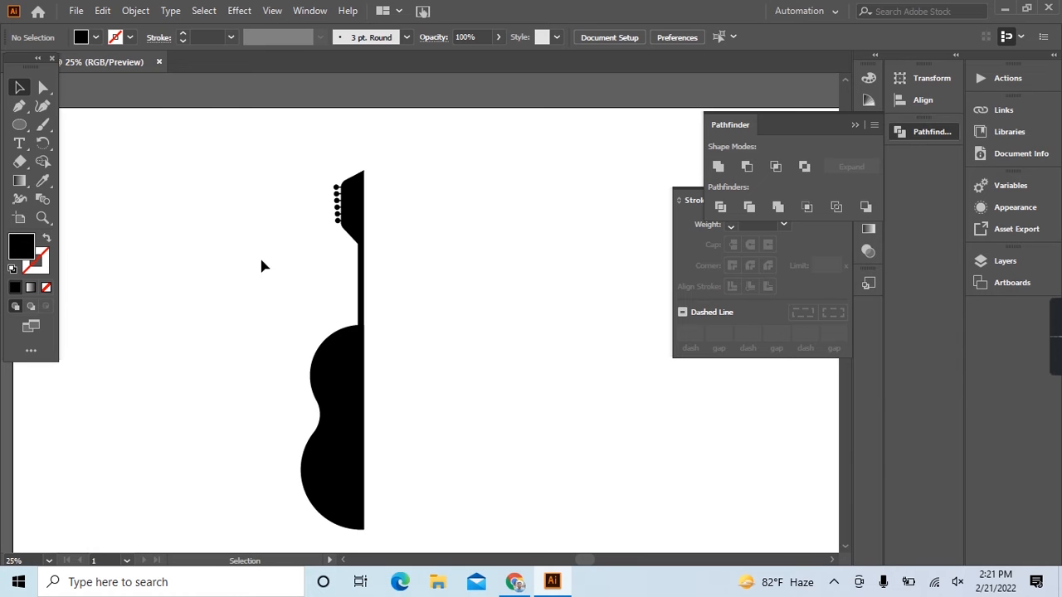
click(19, 124)
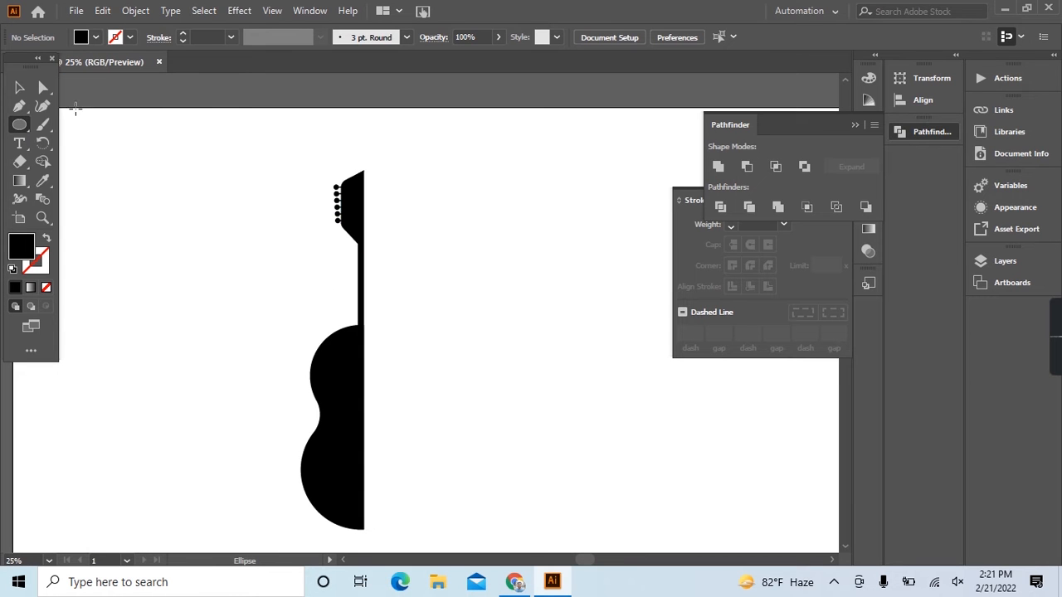
click(23, 91)
drag(170, 192, 409, 493)
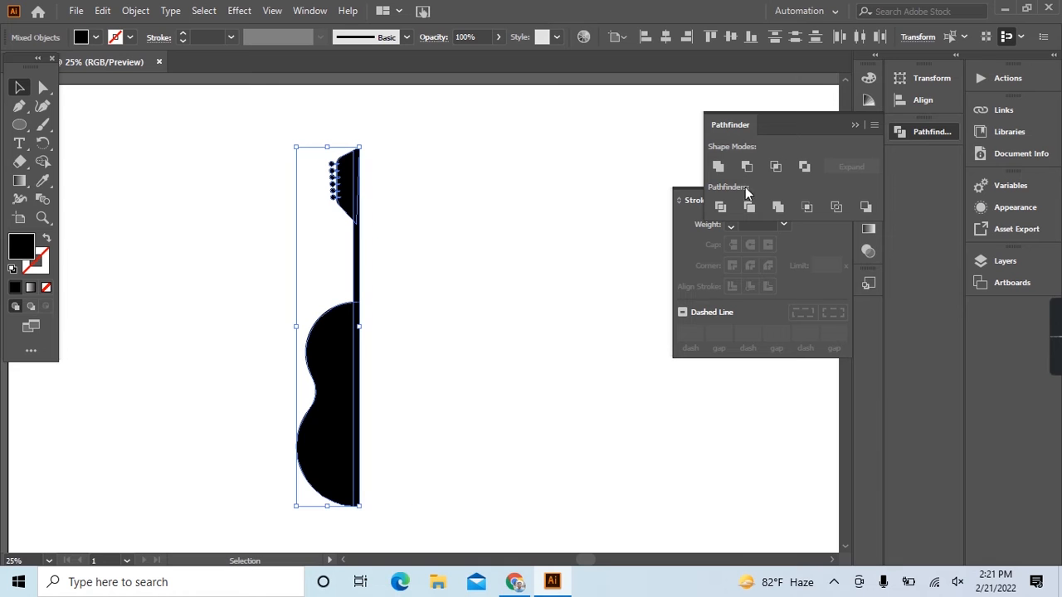
click(719, 167)
click(447, 226)
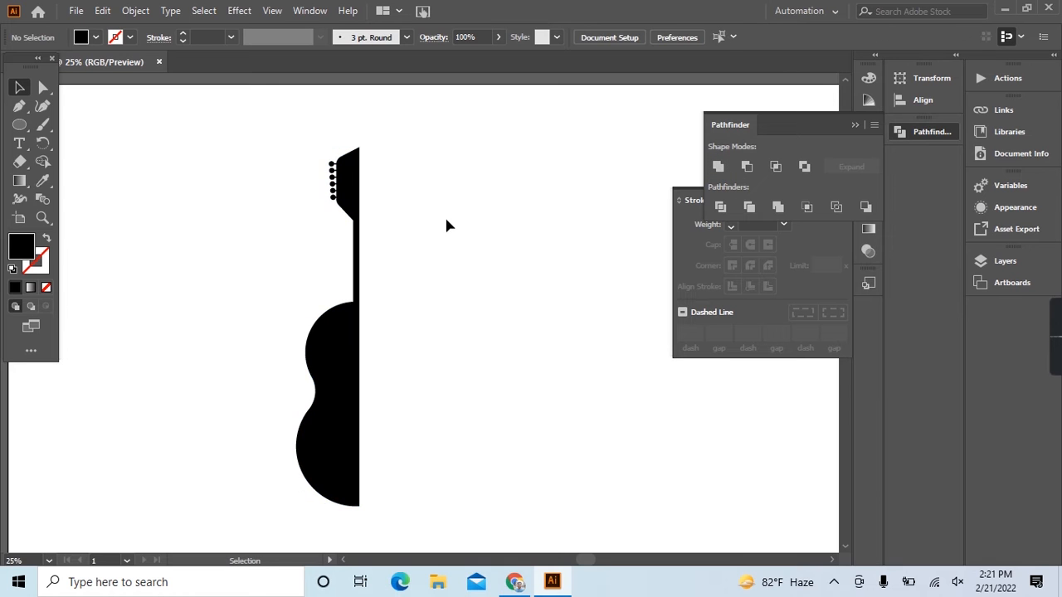
Draw a large black circle over the upper part of the half guitar and place an overlapping copy below it.
scroll(447, 225, right, 2)
click(24, 126)
drag(377, 224, 477, 290)
click(19, 88)
drag(371, 180, 373, 366)
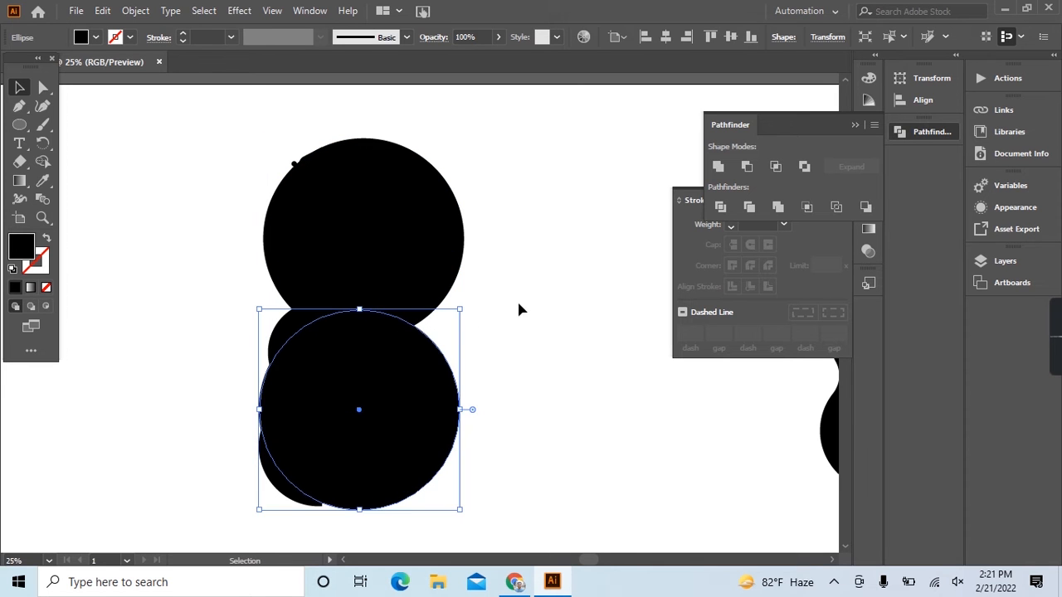
Shift both large circles slightly to the right over the half guitar.
click(470, 301)
drag(274, 131, 324, 467)
click(450, 327)
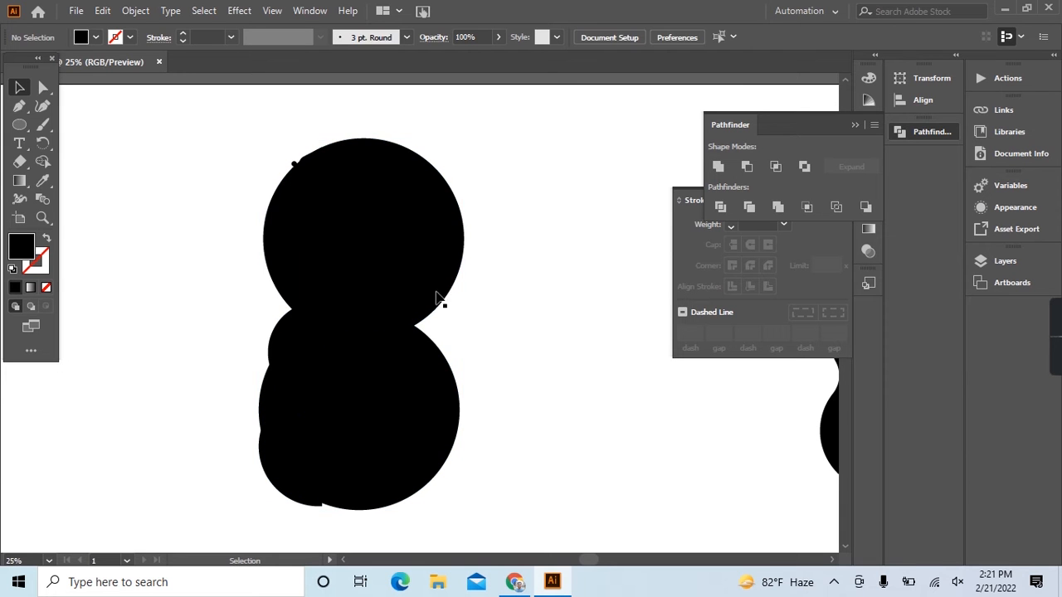
drag(455, 147, 424, 412)
click(569, 331)
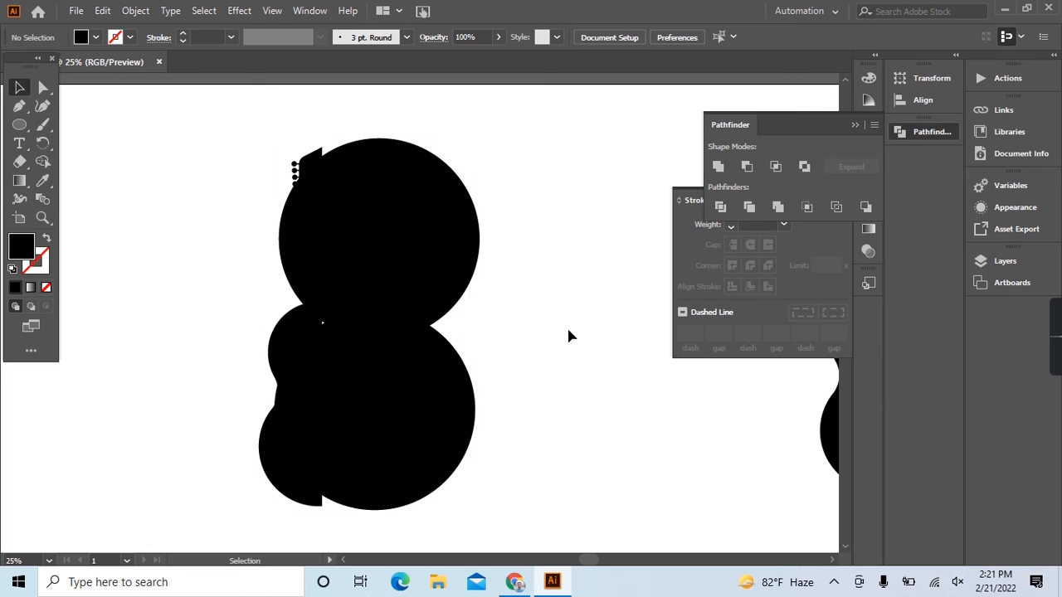
Select both large circles over the half guitar and enlarge them together proportionally.
click(429, 276)
drag(500, 294, 407, 435)
drag(479, 511, 488, 523)
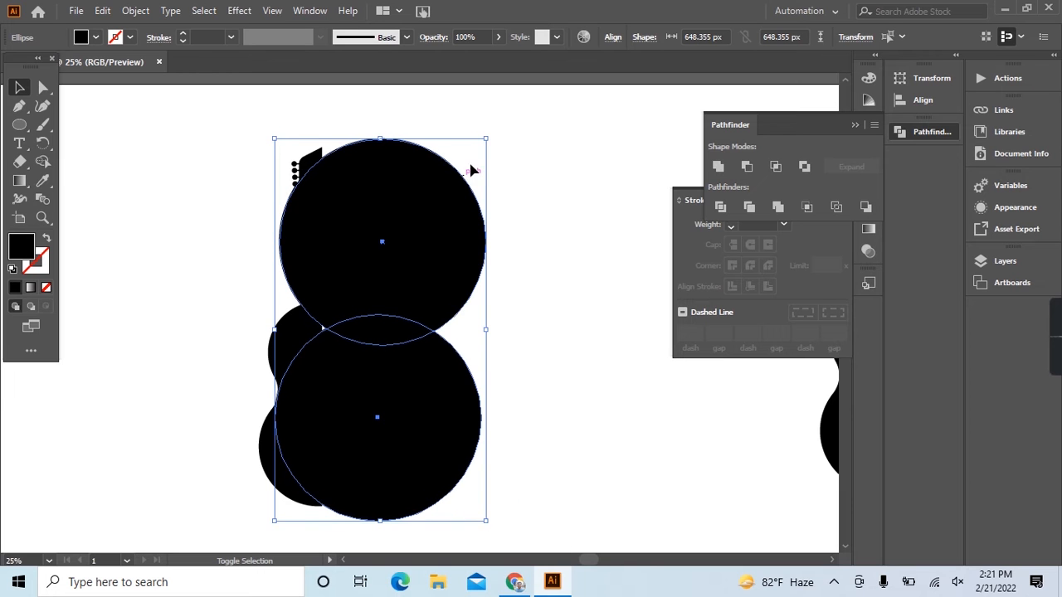
drag(485, 140, 487, 135)
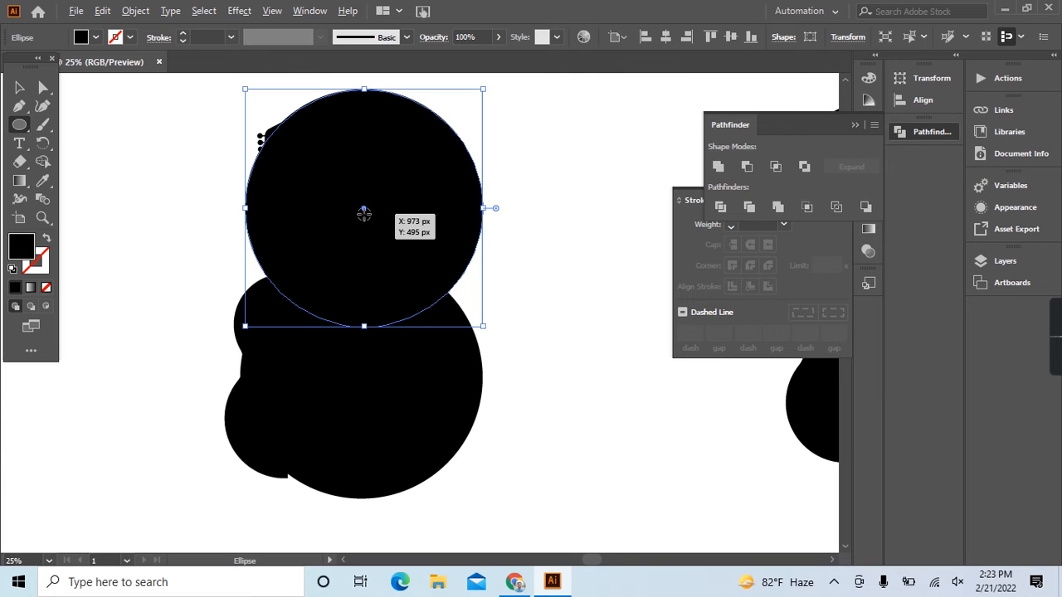
Draw a smaller concentric circle inside the upper large circle and give it no fill and a white 1 pt stroke.
drag(363, 208, 370, 220)
key(ctrl+z)
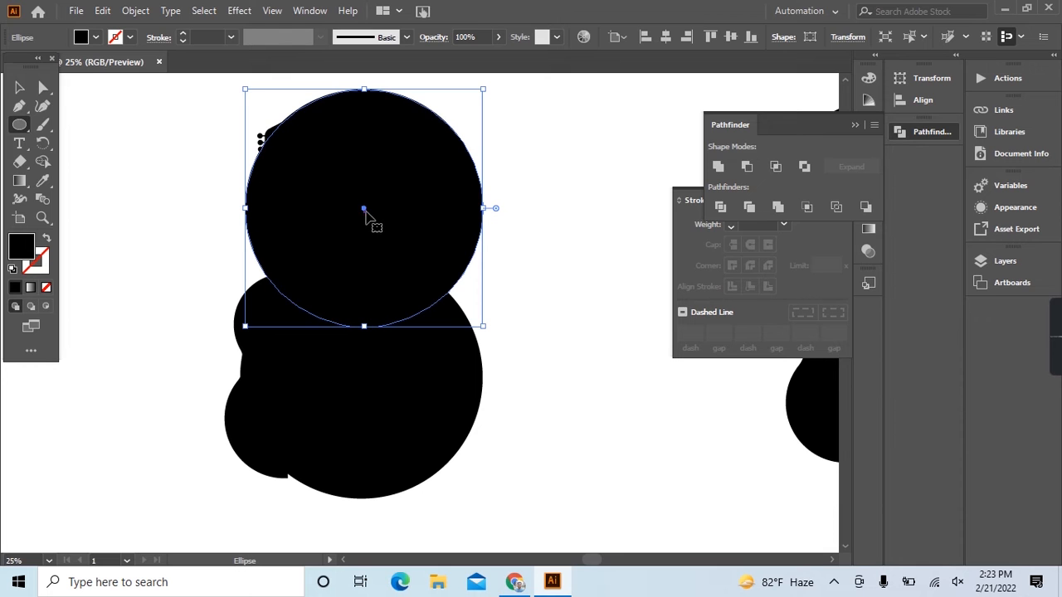
drag(365, 214, 415, 310)
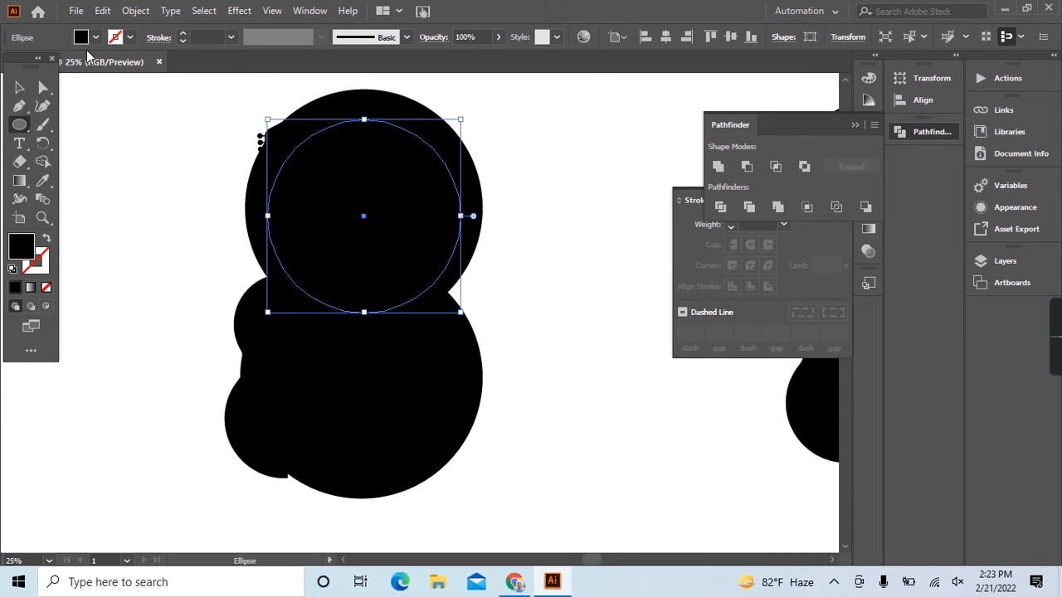
click(46, 238)
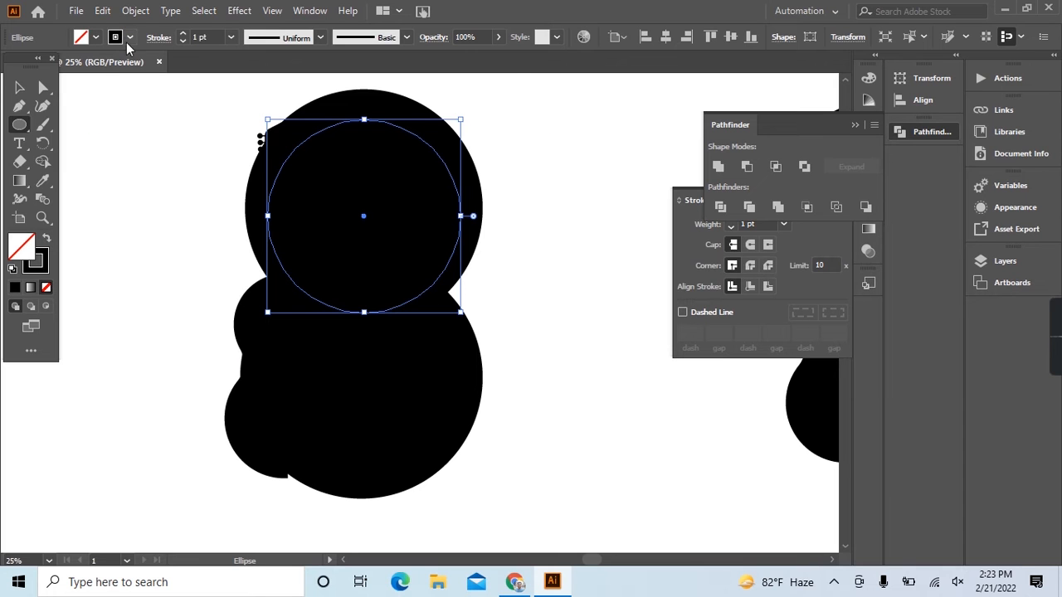
click(129, 38)
click(32, 64)
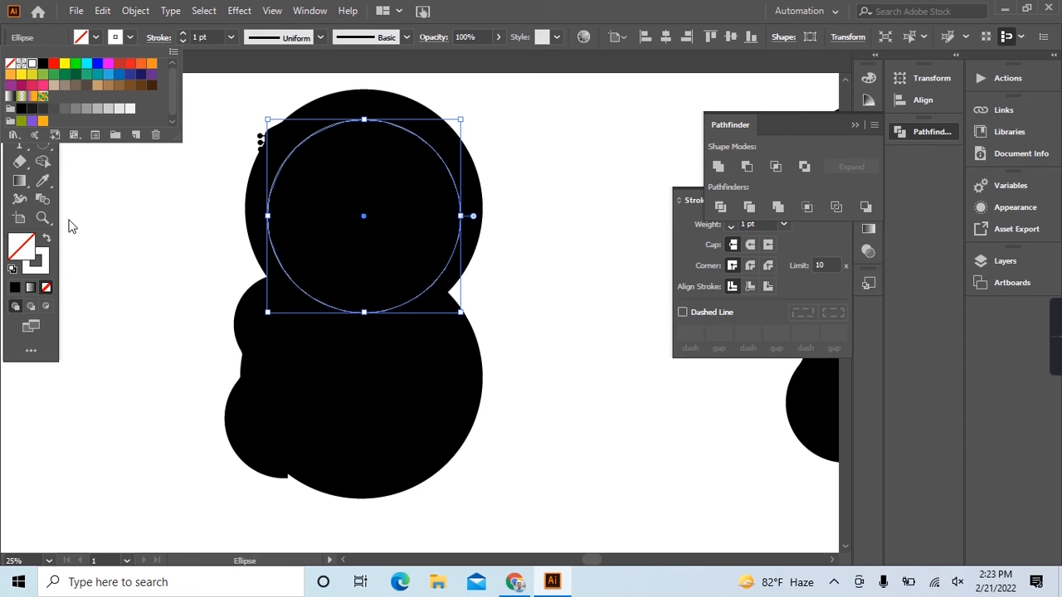
Nudge the white-outlined circle upward so it sits centred within the upper large circle.
click(20, 86)
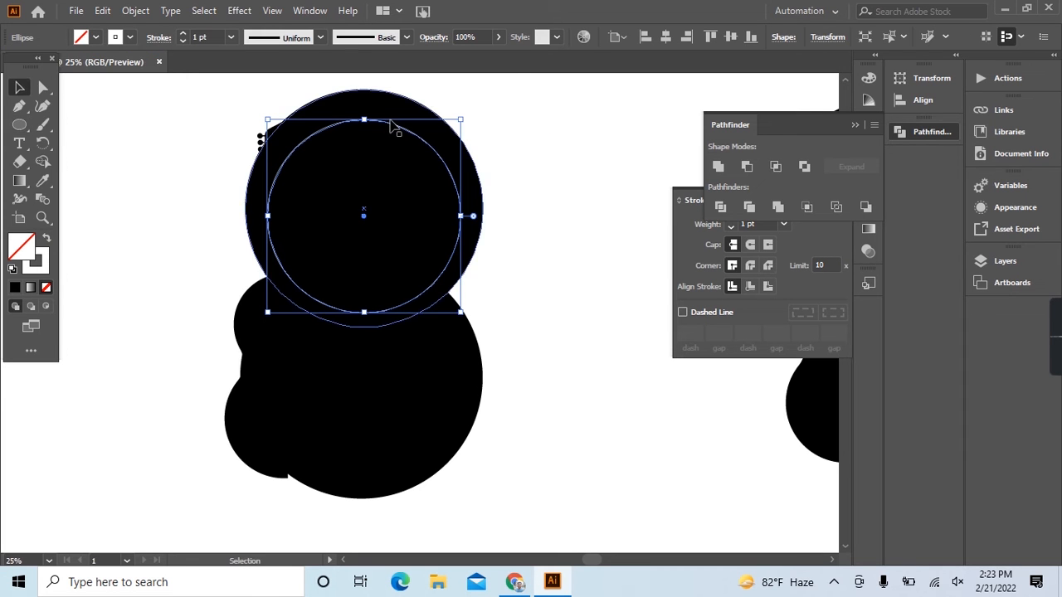
drag(400, 127, 423, 141)
key(Up)
key(Up)
key(Up)
key(Up)
key(Left)
key(Left)
key(Up)
key(Up)
key(Up)
key(Right)
key(Up)
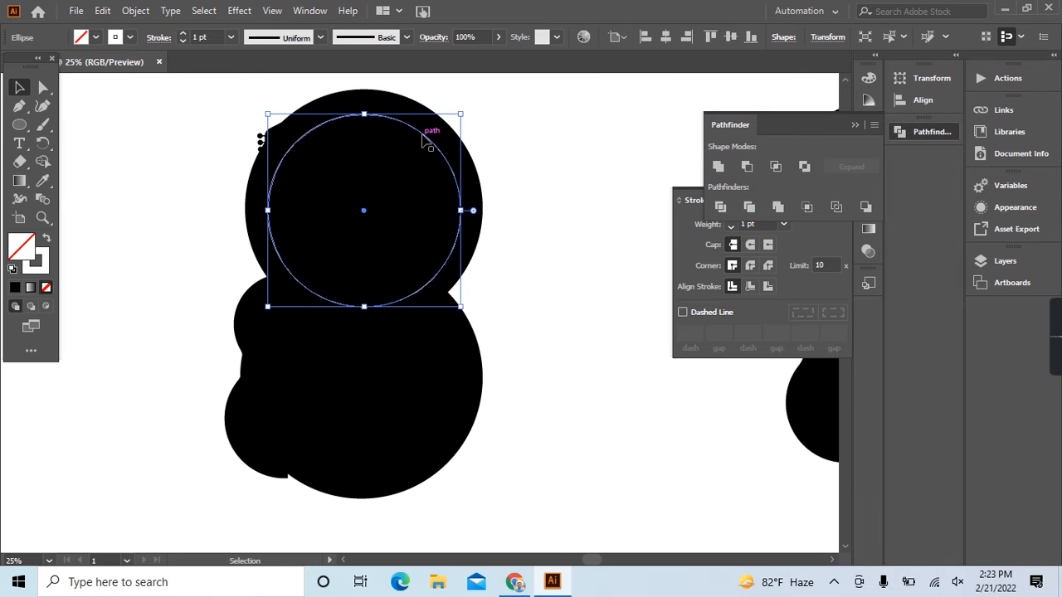
Move the upper large circle together with its white ring to the empty lower area between the two guitar shapes.
key(ctrl+minus)
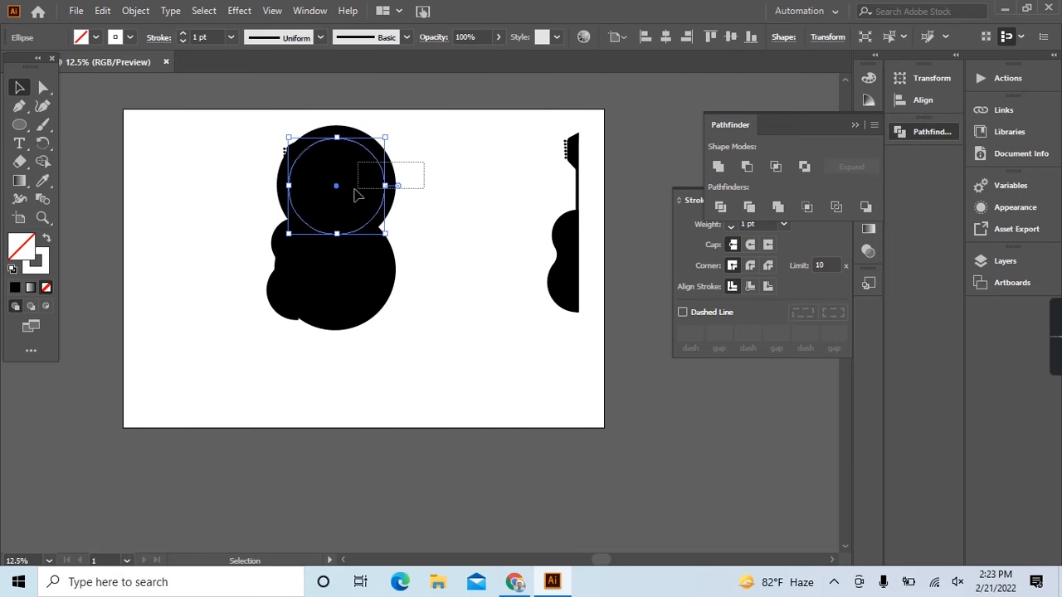
shift+click(366, 190)
drag(366, 190, 490, 362)
key(ctrl+plus)
key(ctrl+plus)
key(ctrl+plus)
click(604, 311)
scroll(514, 299, up, 2)
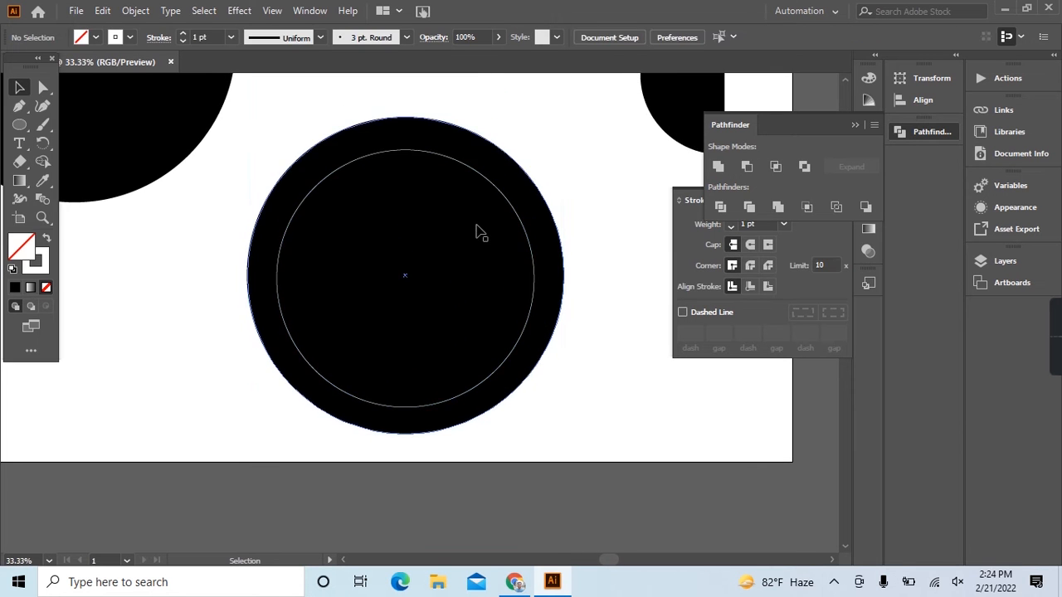
Duplicate the white ring in front, shrink the copy to a small centre circle and give it a white fill without stroke.
click(491, 185)
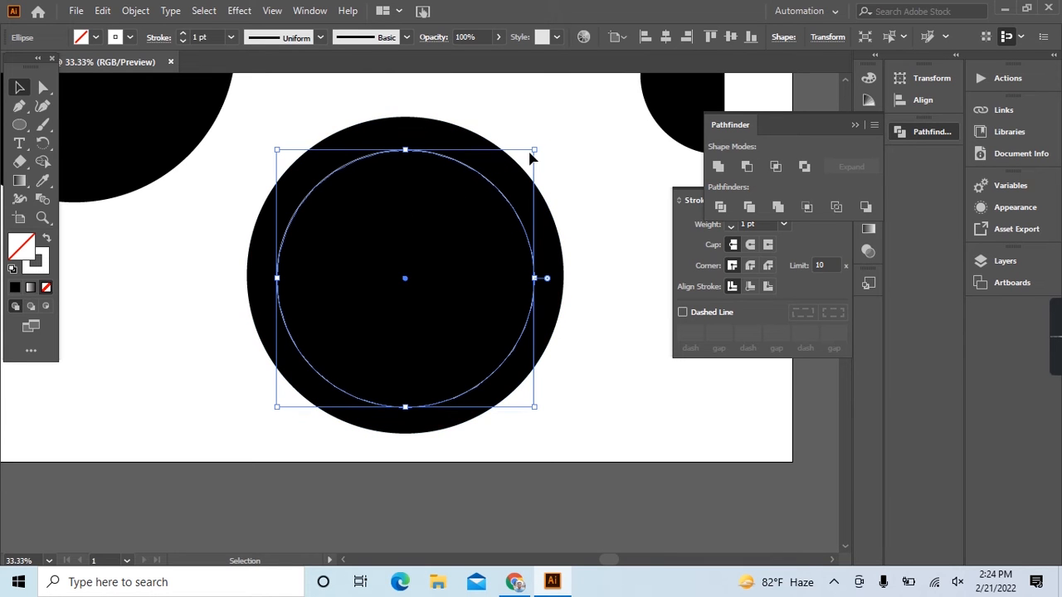
drag(536, 149, 433, 246)
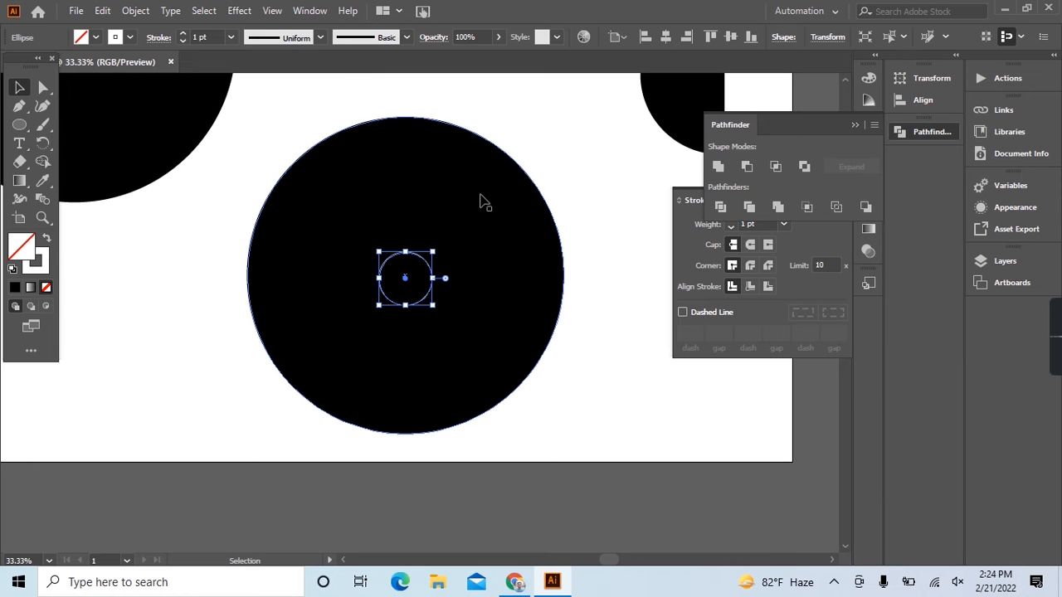
key(ctrl+z)
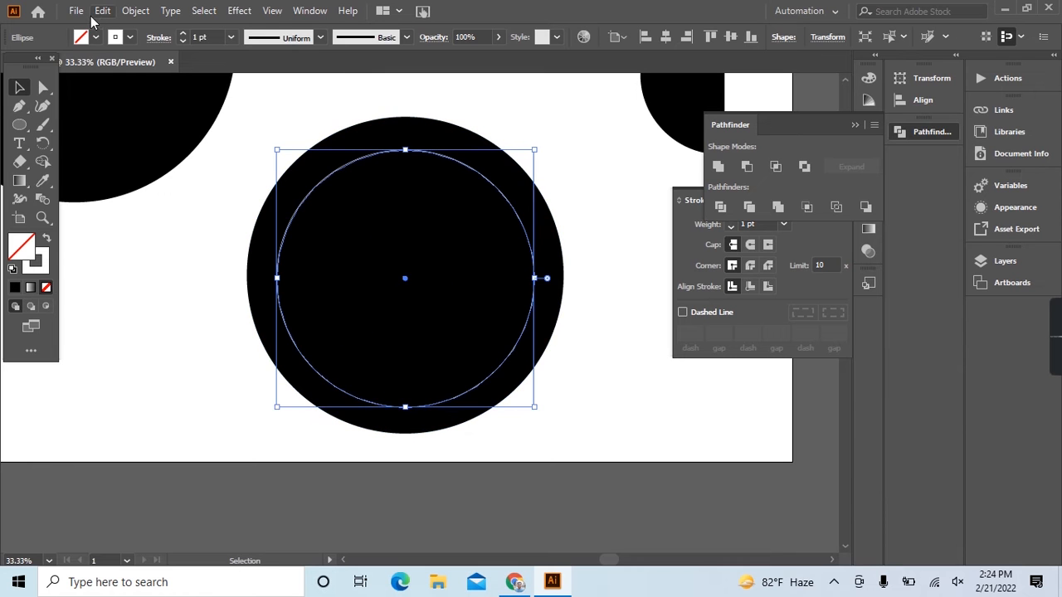
click(102, 11)
click(123, 85)
click(102, 11)
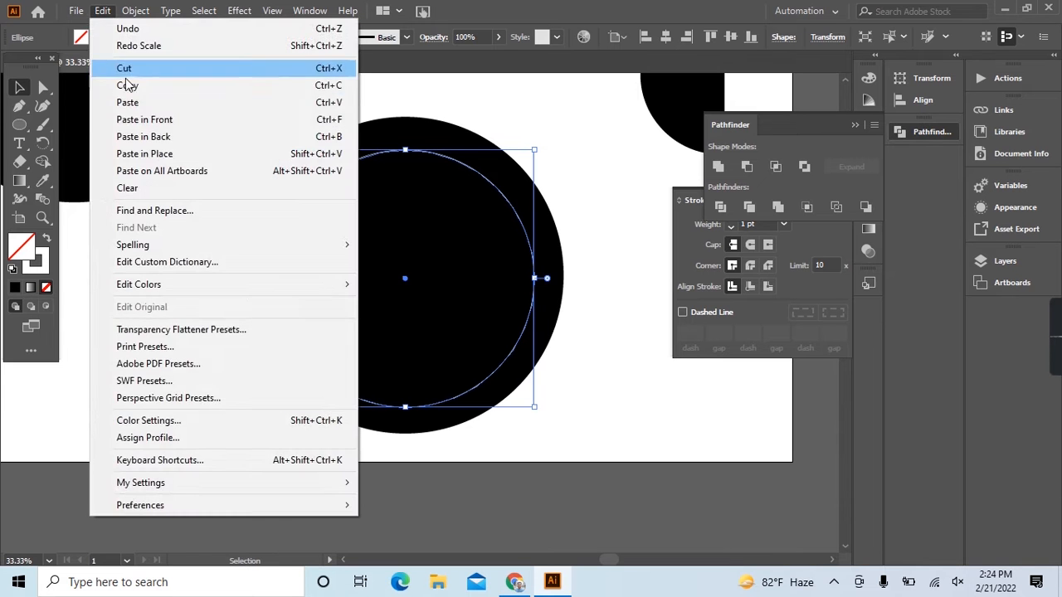
click(144, 119)
drag(535, 153, 467, 267)
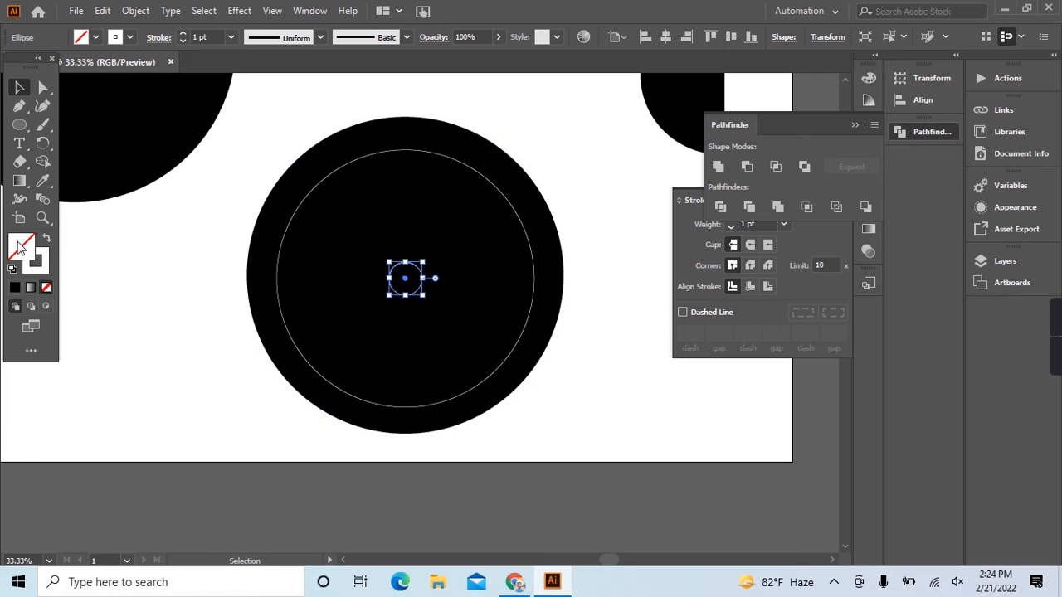
click(48, 243)
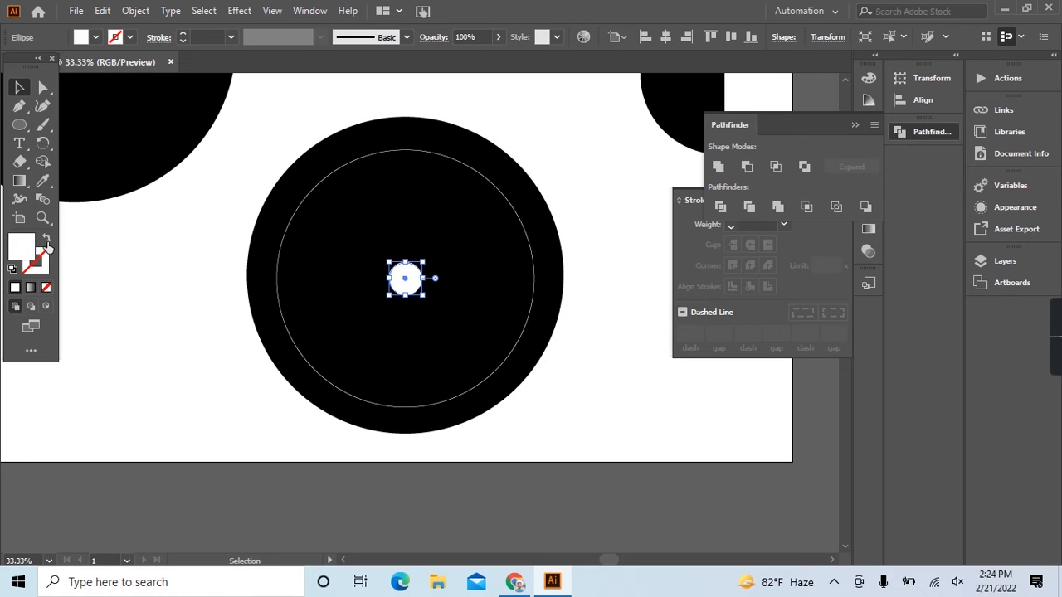
click(141, 271)
click(293, 218)
click(102, 11)
click(124, 85)
click(102, 11)
click(124, 121)
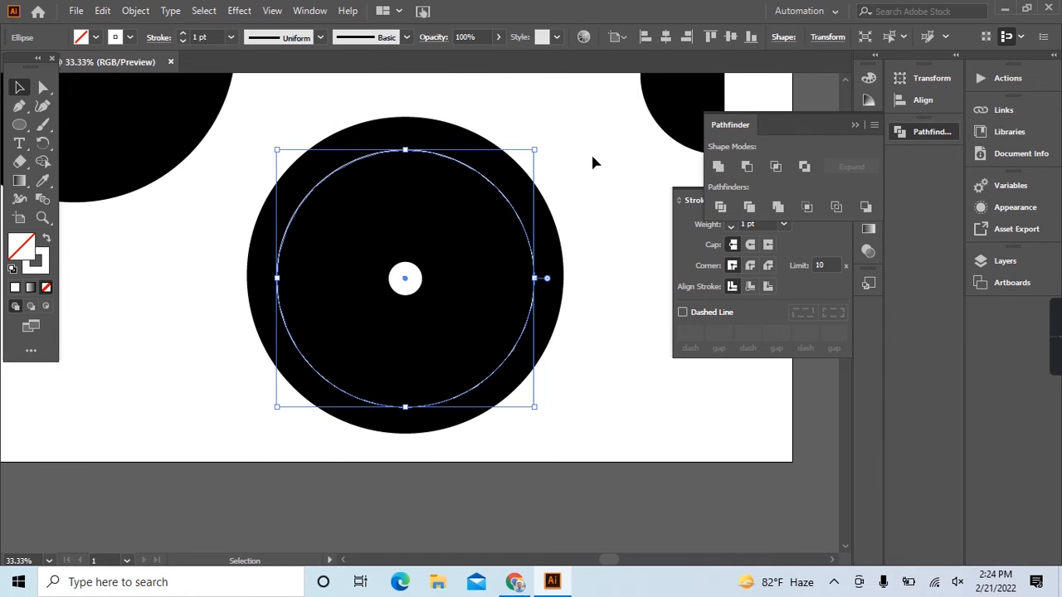
drag(537, 149, 499, 184)
key(ctrl+d)
key(ctrl+z)
key(ctrl+z)
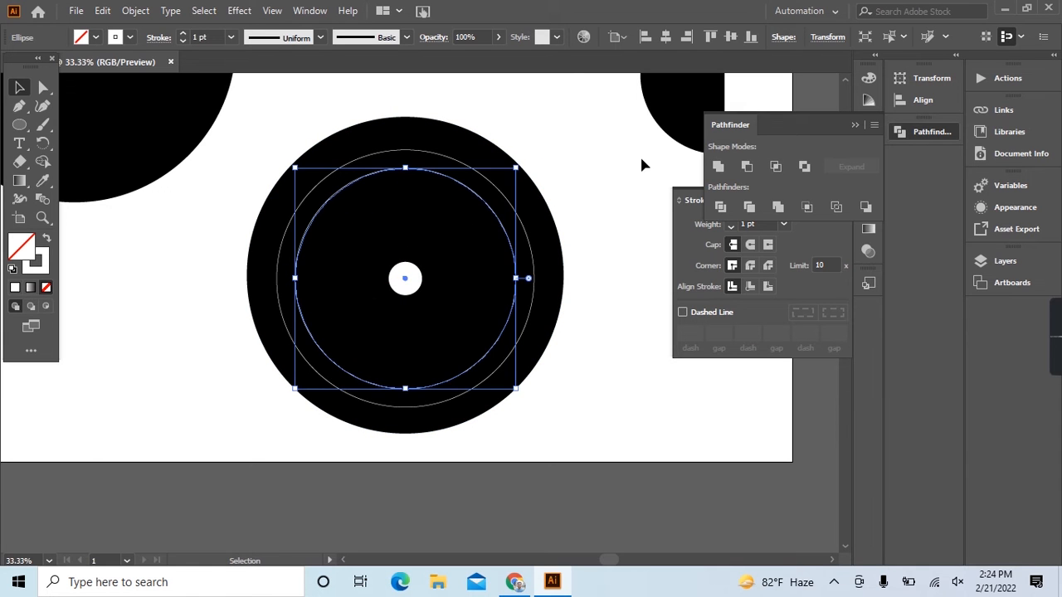
key(Delete)
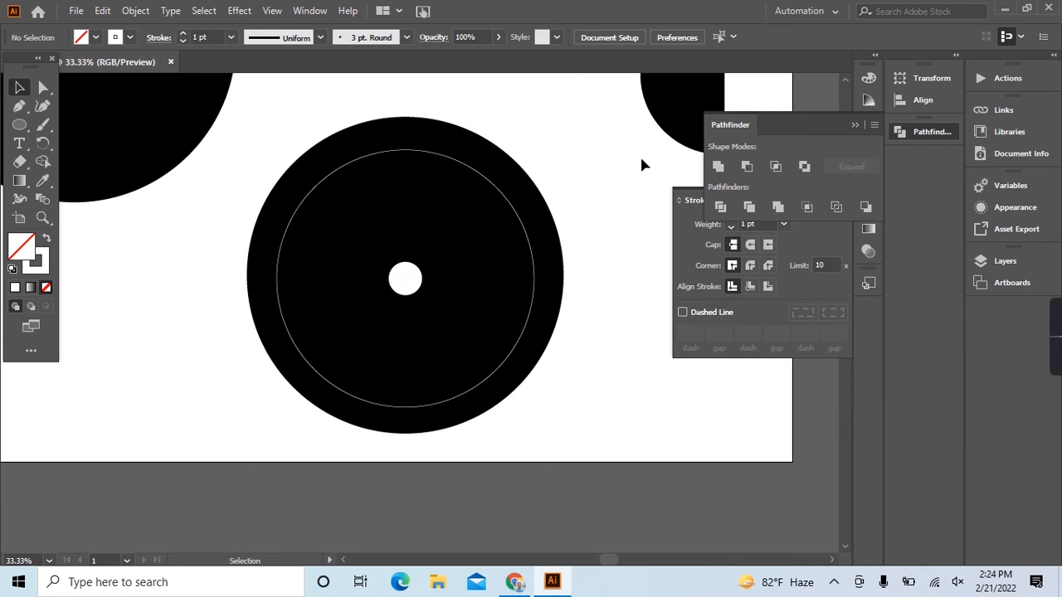
Set the stroke weight of the white ring on the black disc to 6 pt.
click(520, 217)
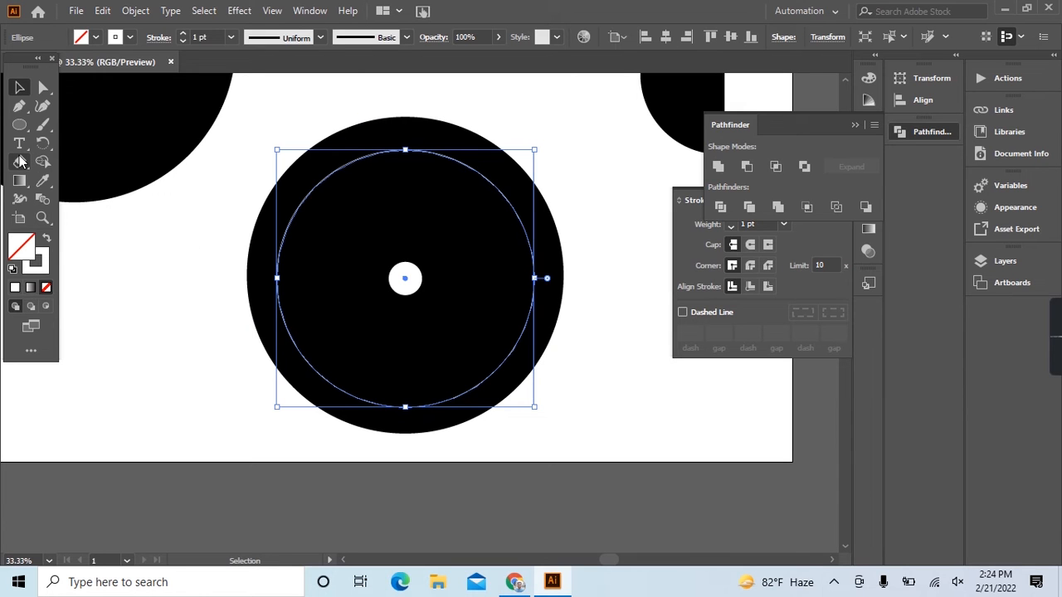
click(216, 36)
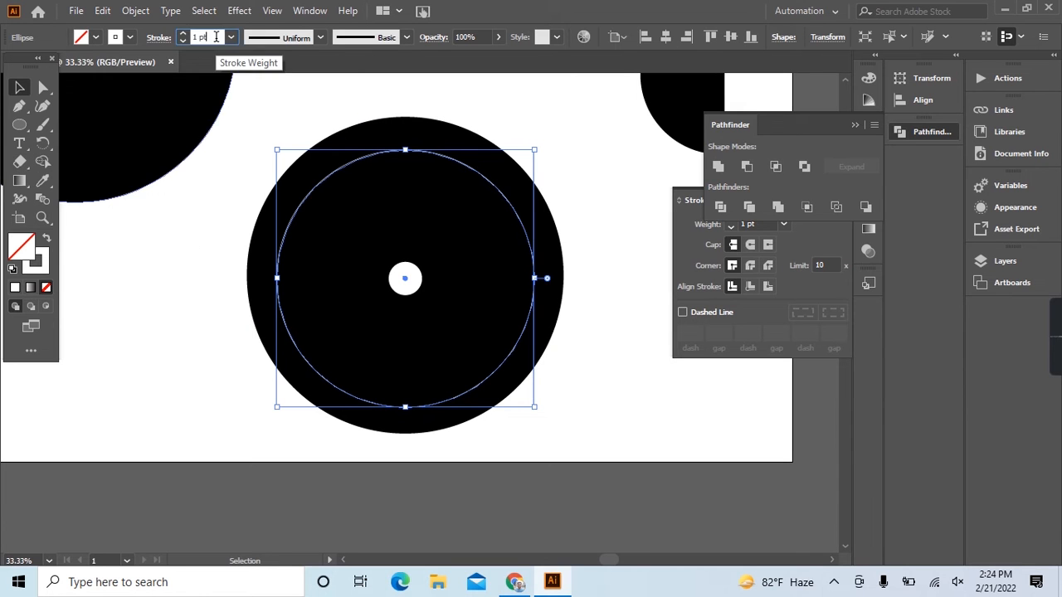
key(Up)
key(Up)
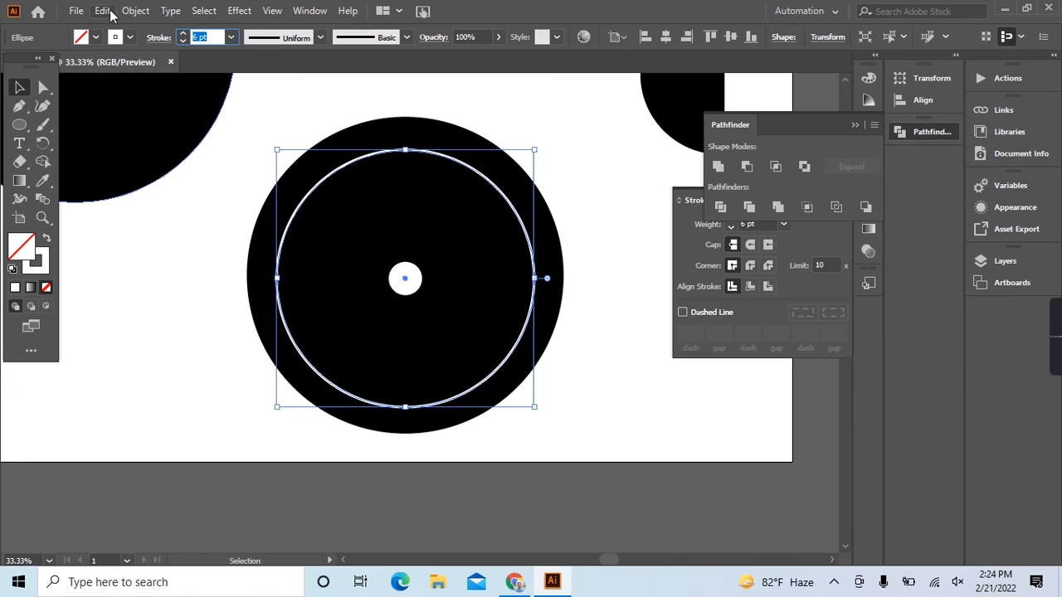
Cut the white ring into four quarter arcs at its anchor points with the Scissors tool.
drag(20, 163, 91, 177)
click(276, 278)
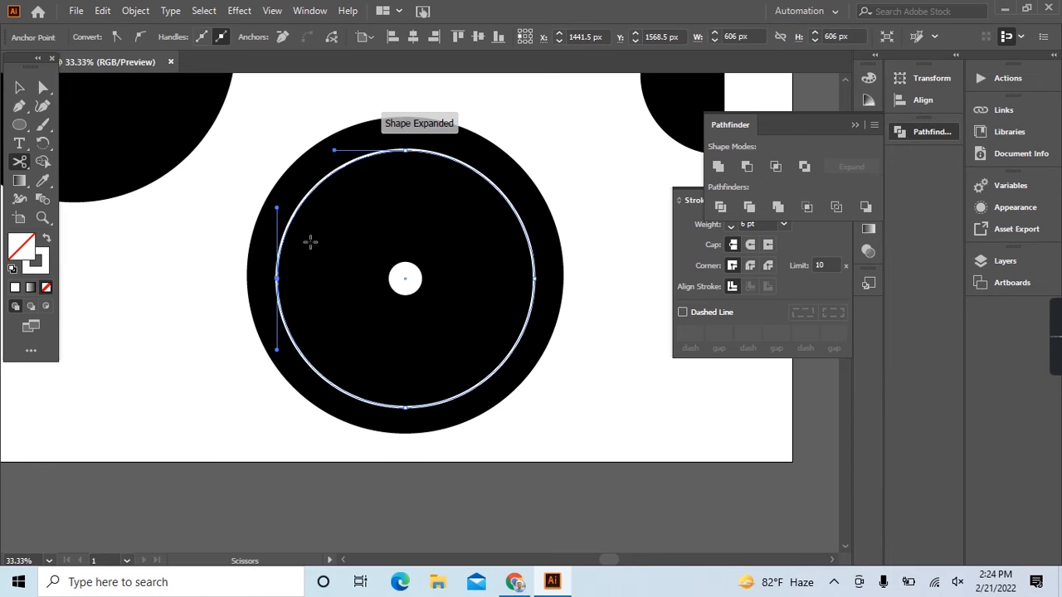
click(405, 150)
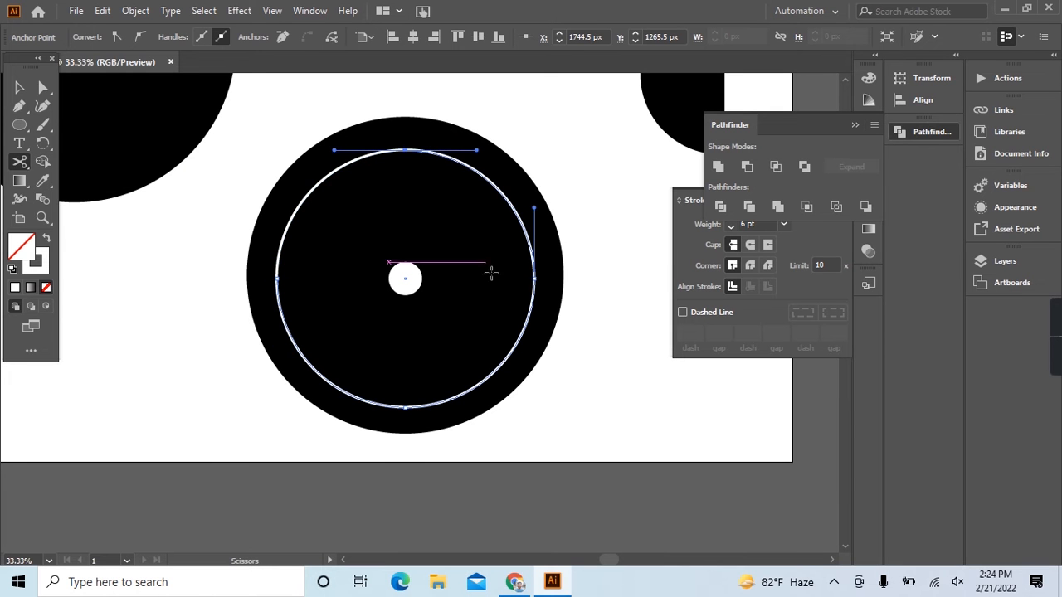
click(534, 278)
click(405, 408)
click(18, 88)
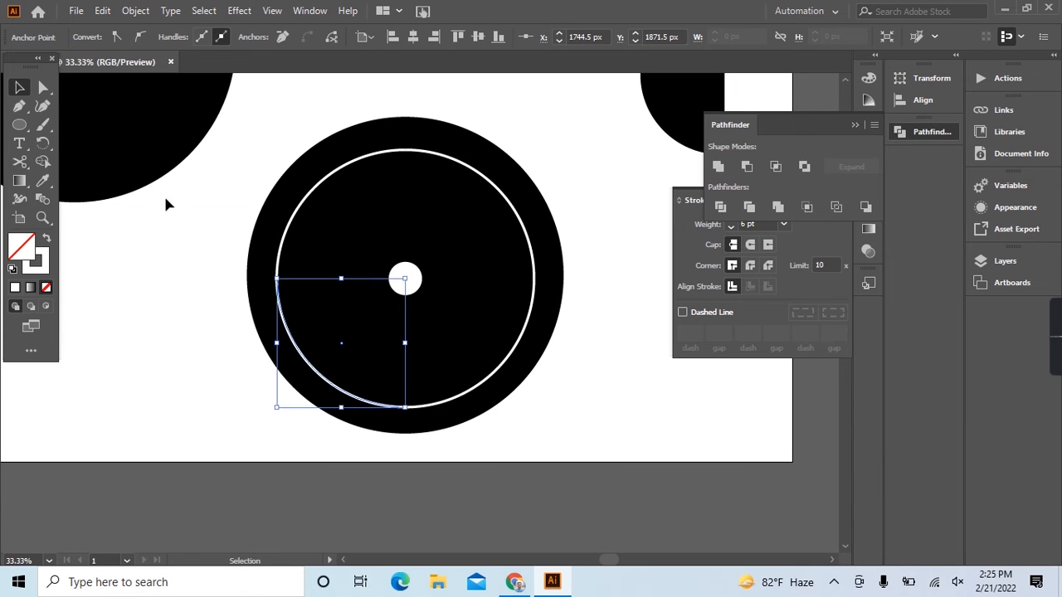
Delete the upper-left and lower-right quarter arcs of the white ring.
click(166, 201)
click(284, 246)
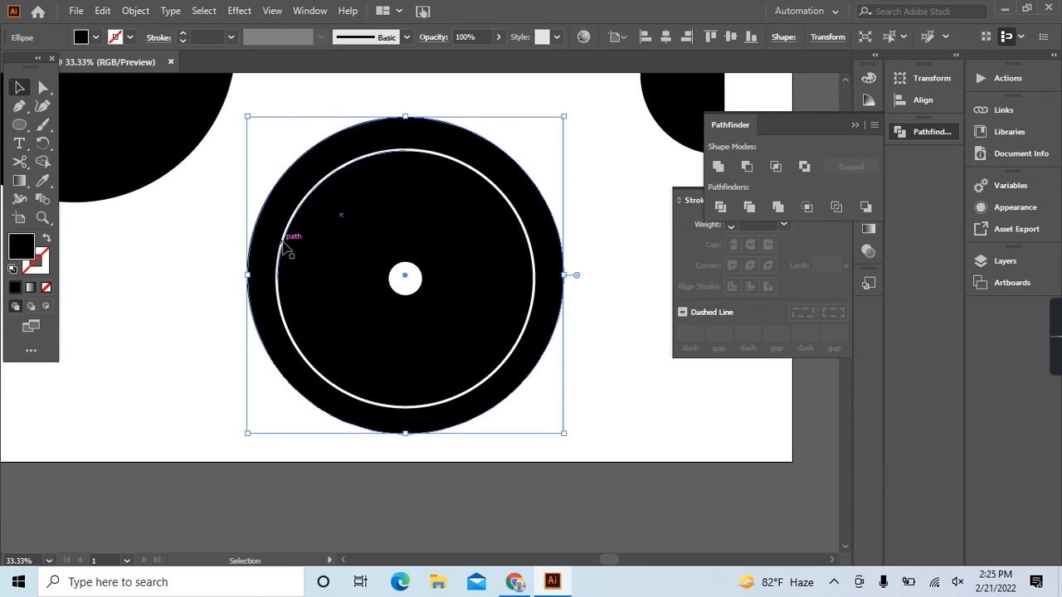
click(200, 263)
key(x)
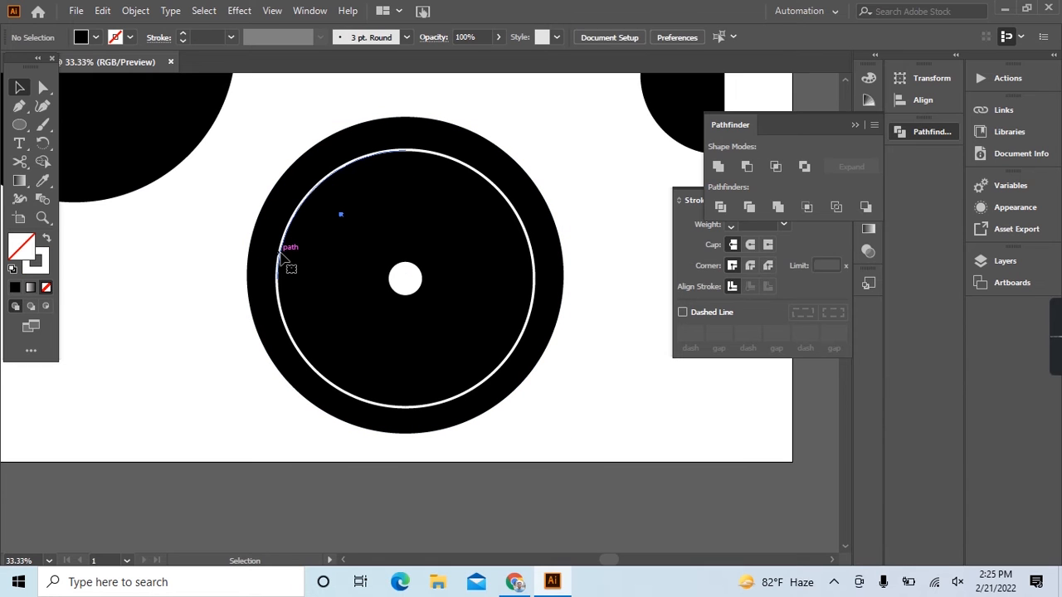
click(279, 253)
key(Delete)
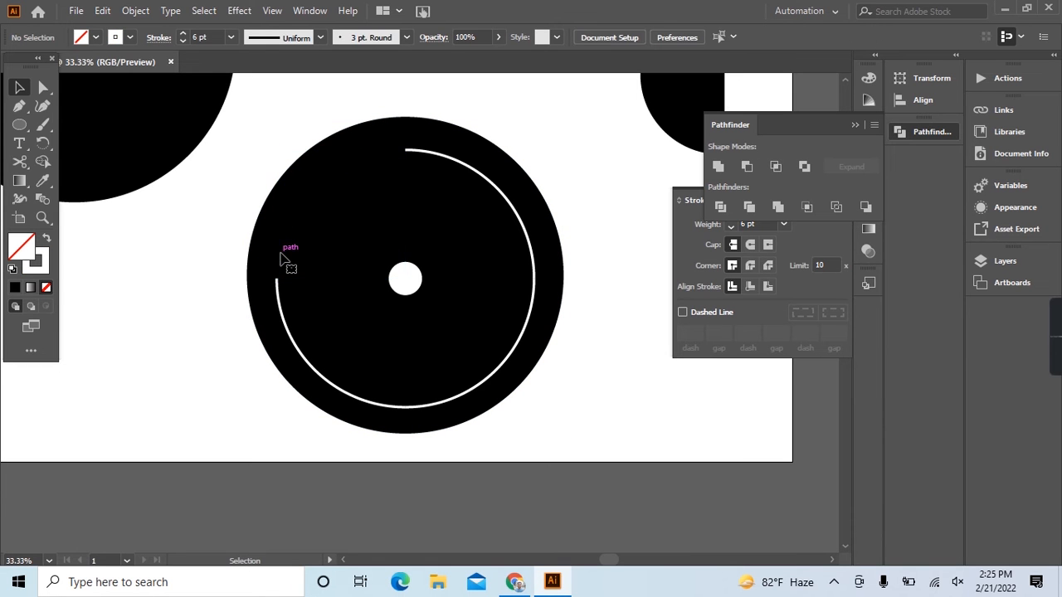
click(477, 390)
key(Delete)
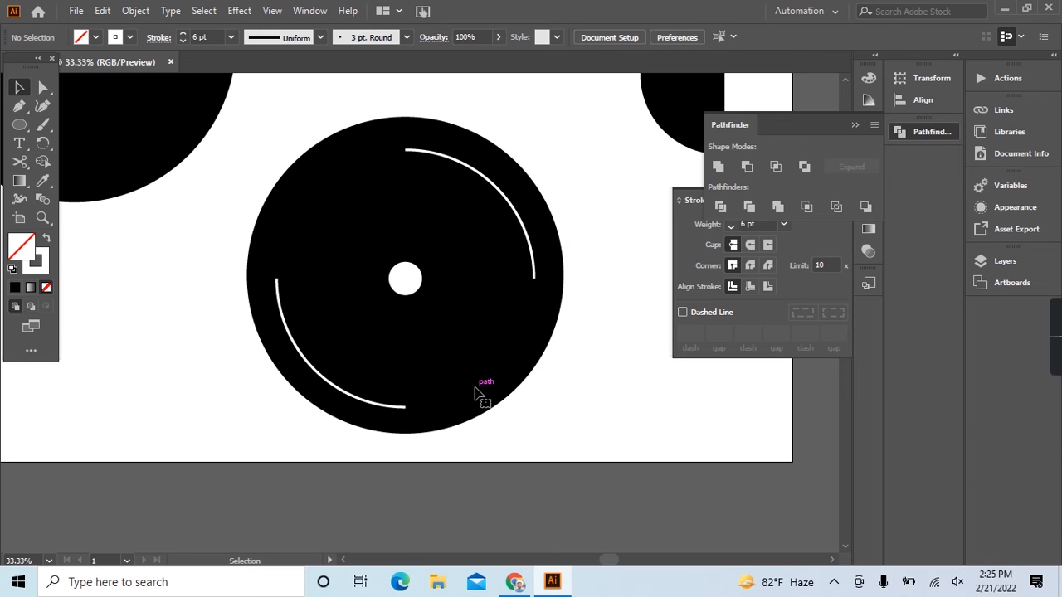
Select the two remaining white arcs and rotate them together slightly counterclockwise around the disc's centre.
click(304, 381)
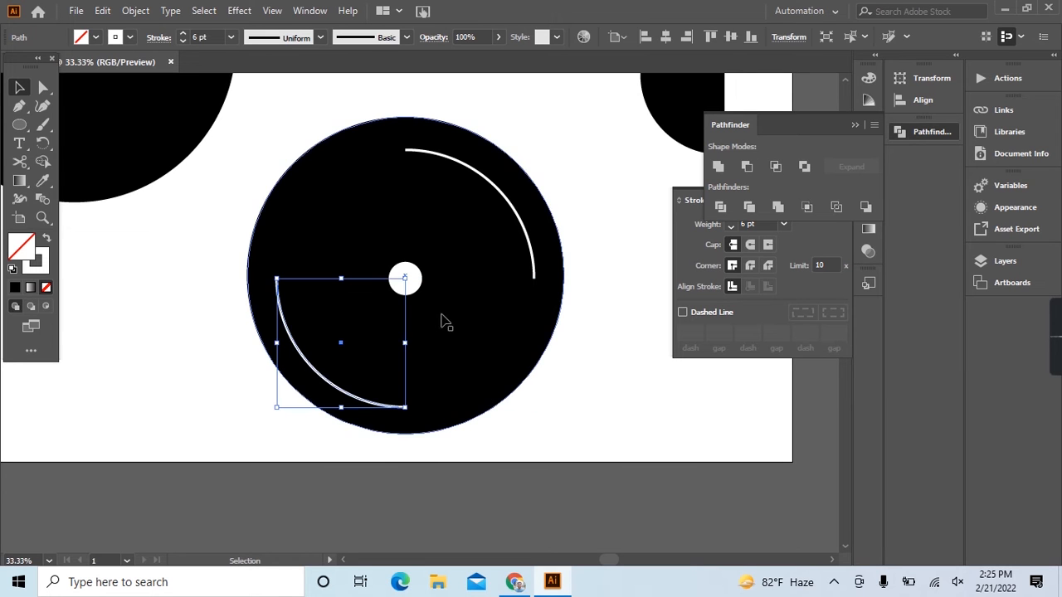
shift+click(528, 229)
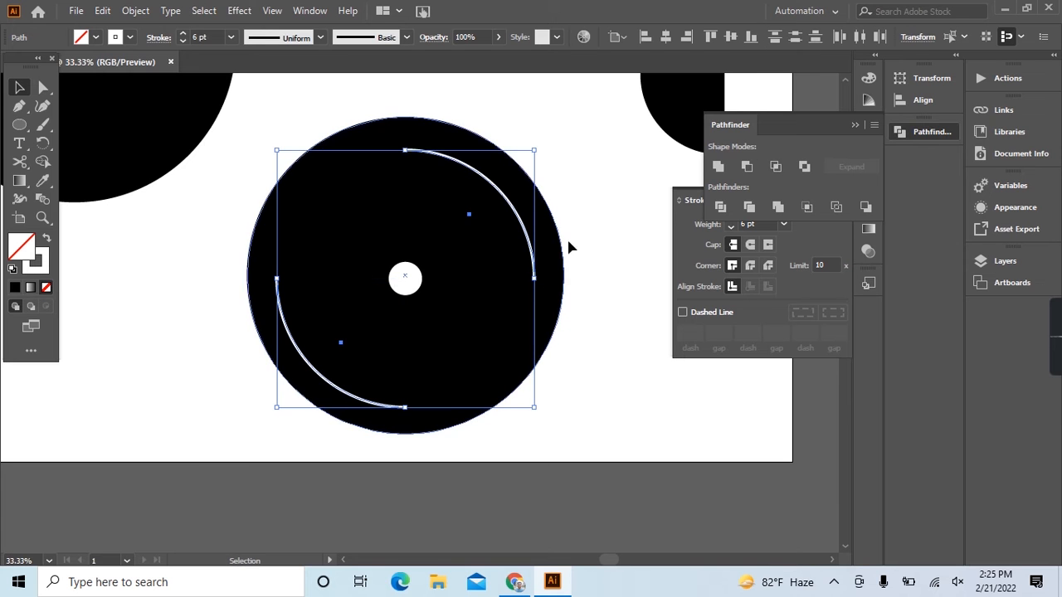
drag(543, 142, 384, 112)
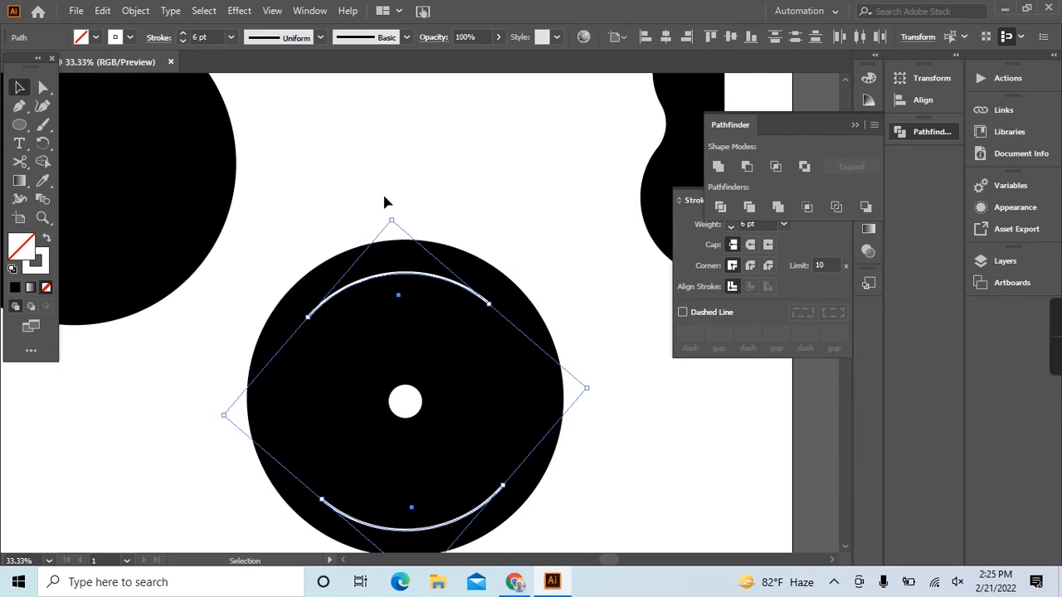
scroll(394, 224, down, 1)
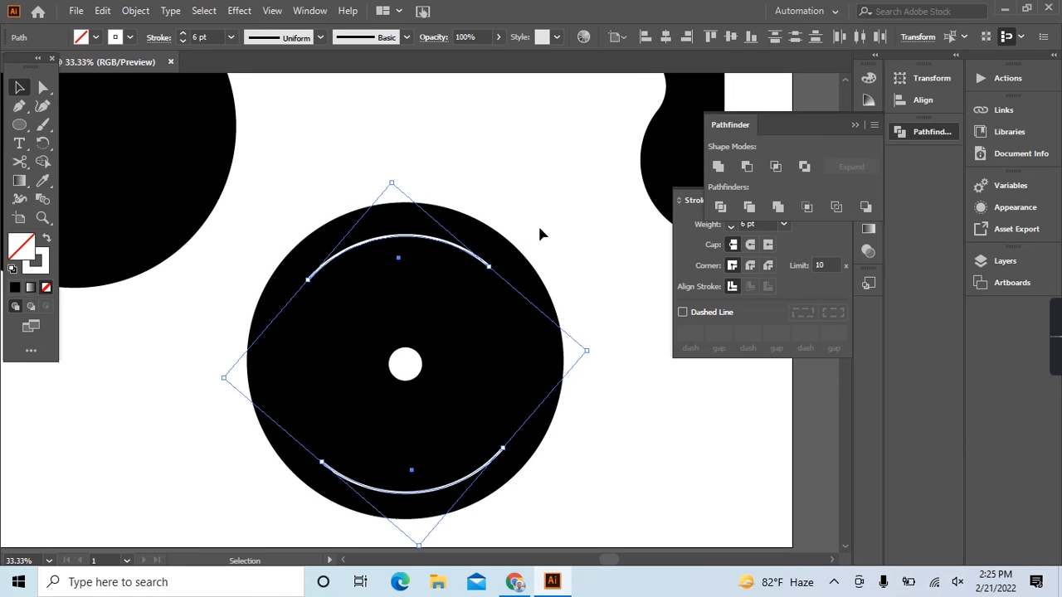
scroll(539, 232, down, 1)
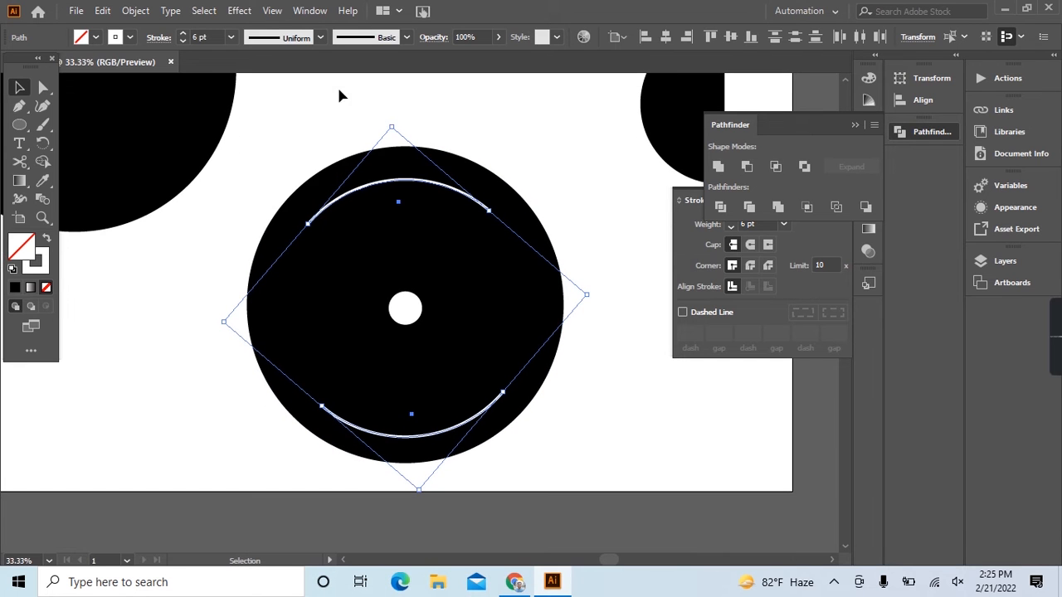
drag(395, 122, 493, 158)
click(539, 168)
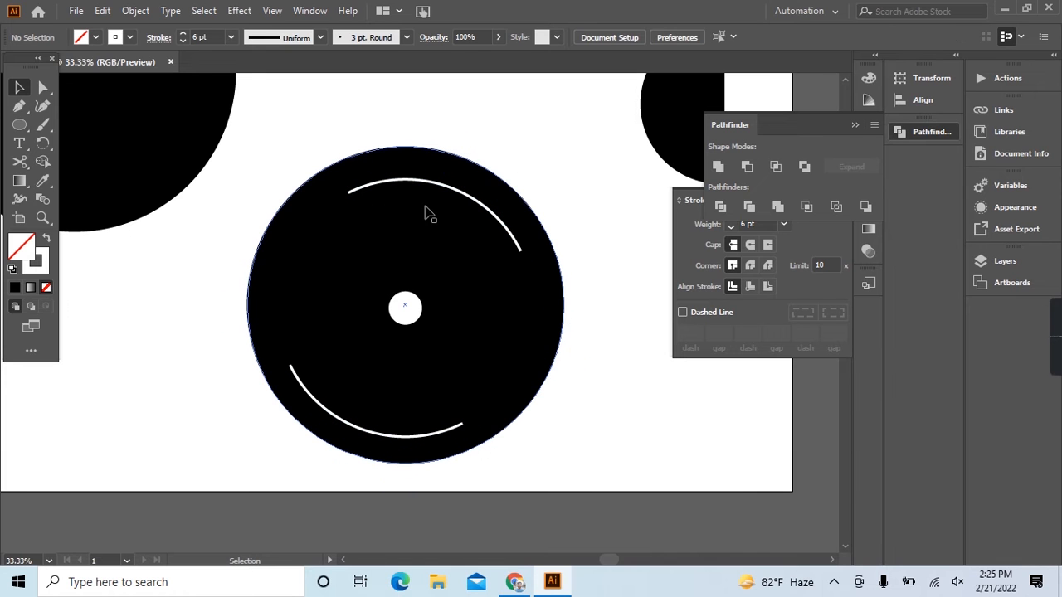
Set the stroke weight of both white arcs to 8 pt and apply the width profile that tapers at both ends.
click(433, 181)
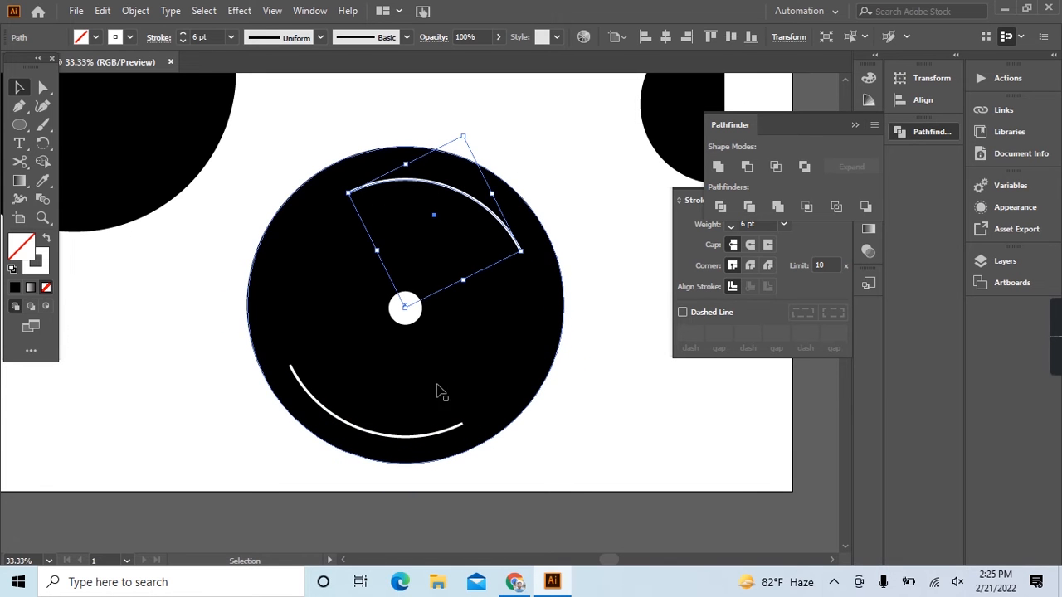
shift+click(440, 434)
click(219, 36)
key(Up)
key(Up)
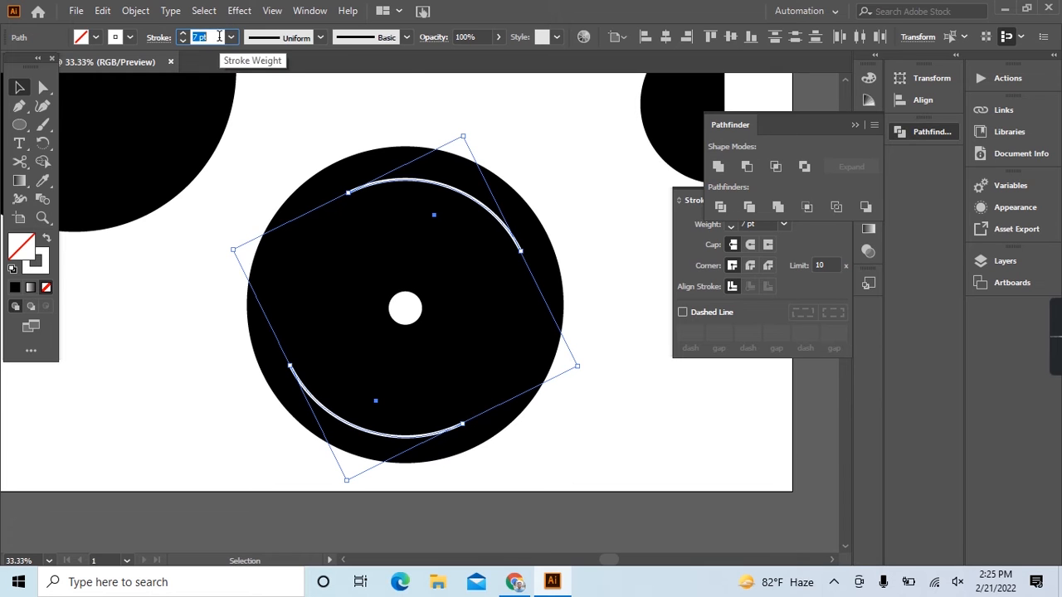
click(320, 38)
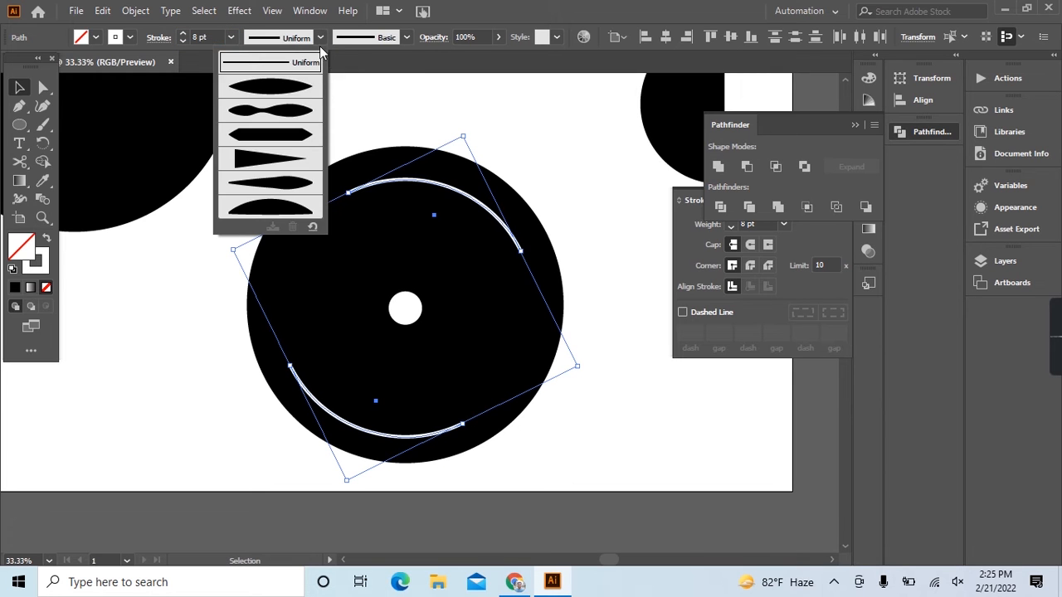
click(289, 85)
click(353, 104)
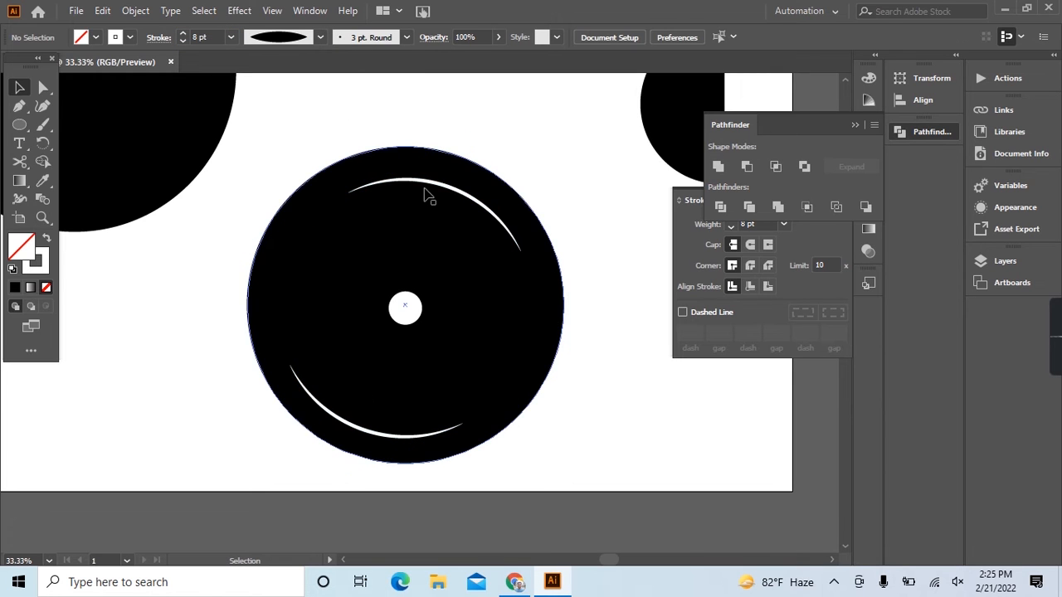
Copy the two tapered arcs, paste them in front and scale the copies down around the disc's centre, close to the centre hole.
click(431, 183)
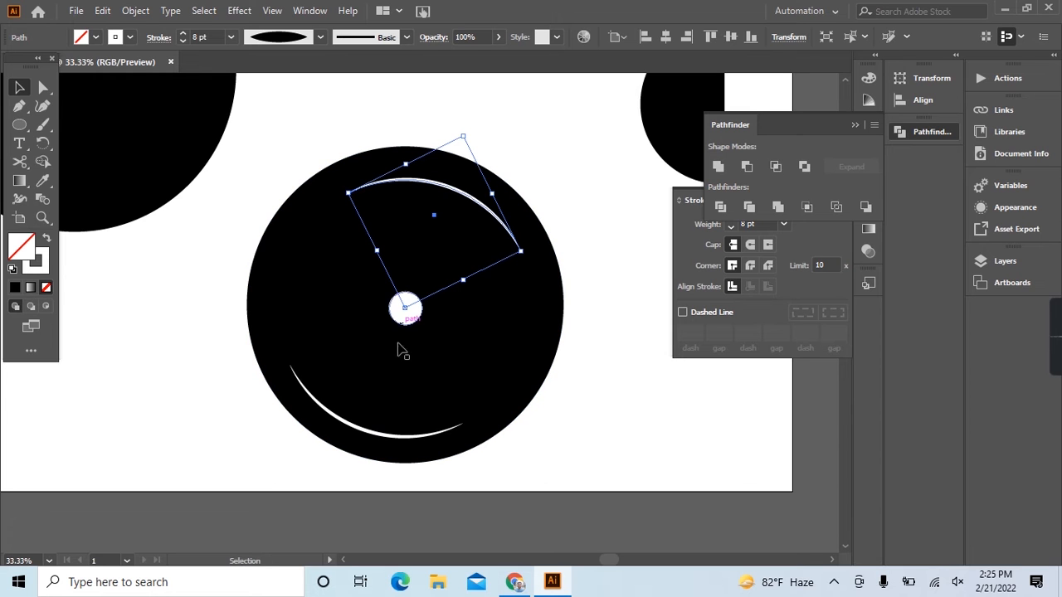
shift+click(378, 439)
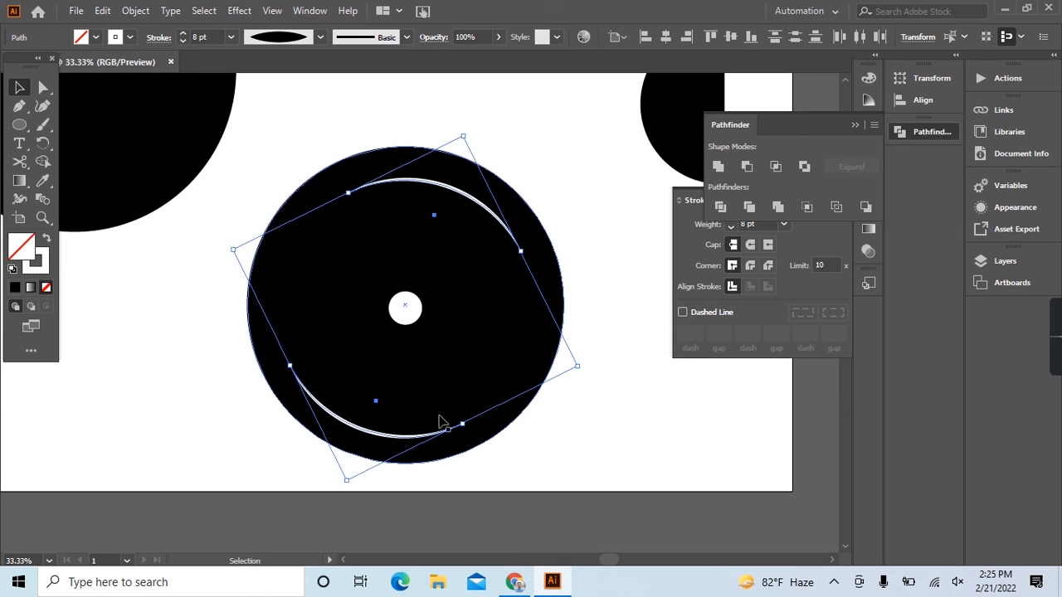
click(102, 11)
click(121, 86)
click(102, 11)
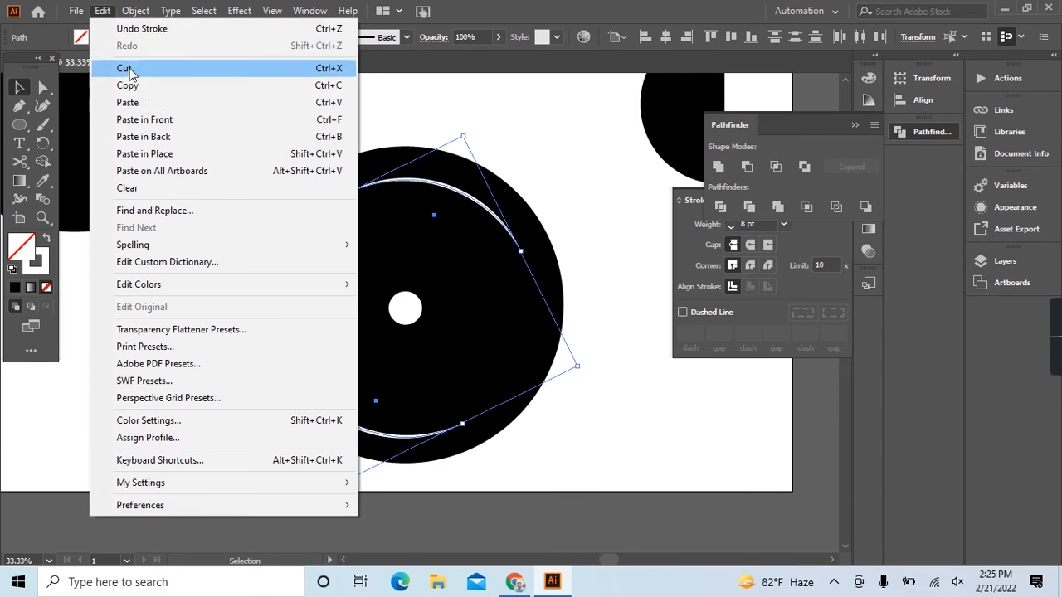
click(157, 119)
drag(464, 139, 426, 231)
Set the stroke weight of the smaller inner arcs to 5 pt.
click(207, 37)
key(Down)
key(Down)
key(Down)
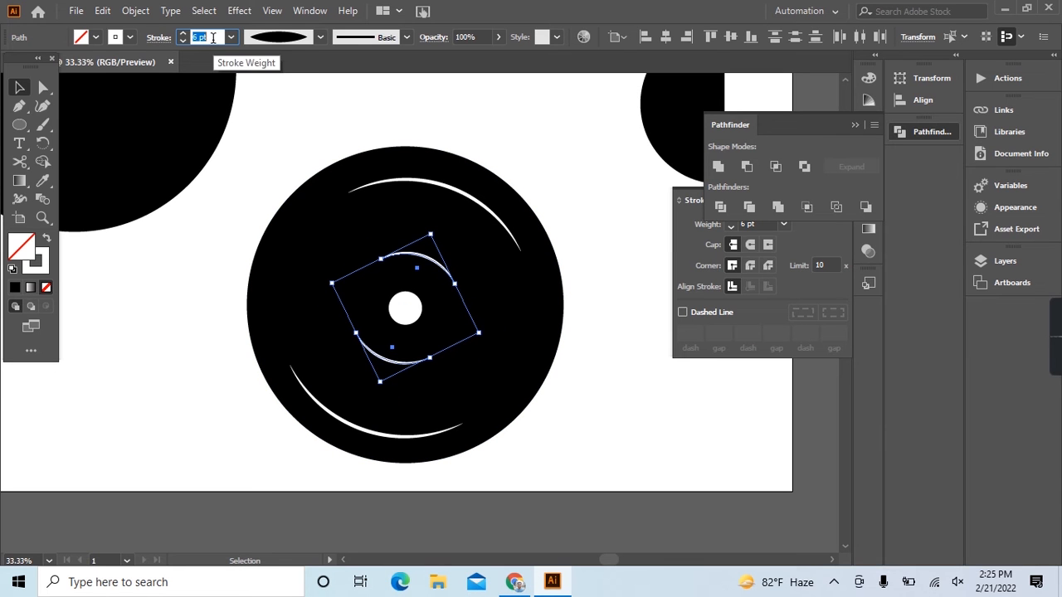
Group the outer arc pair and the inner arc pair separately and select both groups.
click(406, 187)
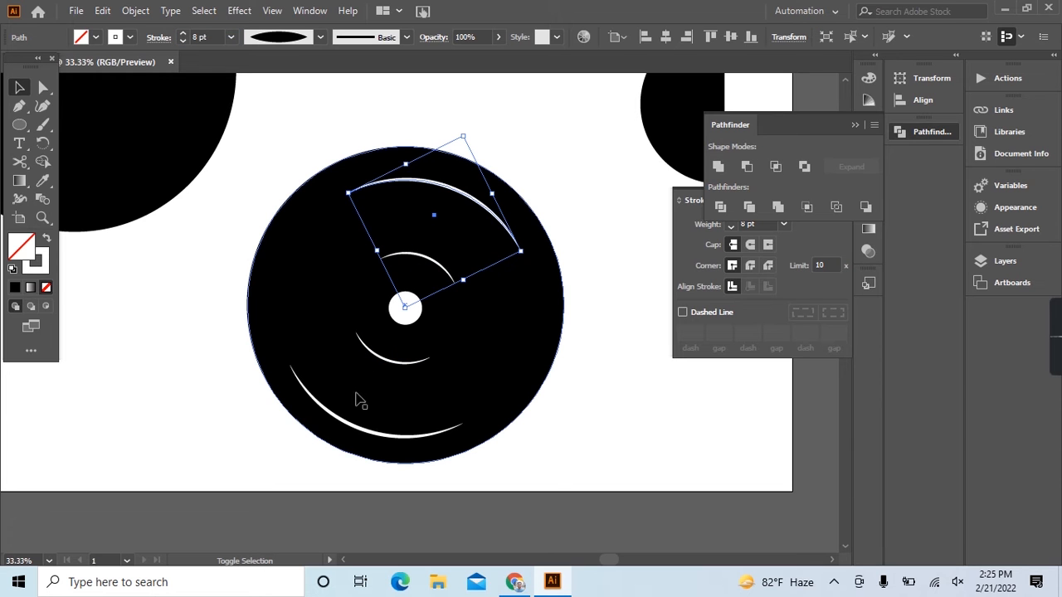
shift+click(349, 424)
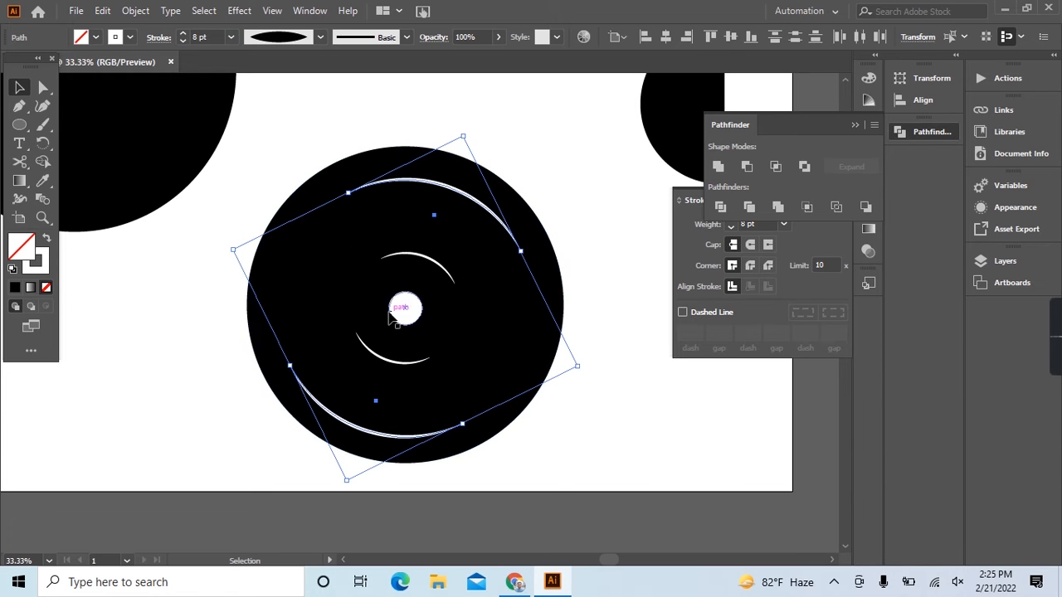
key(ctrl+g)
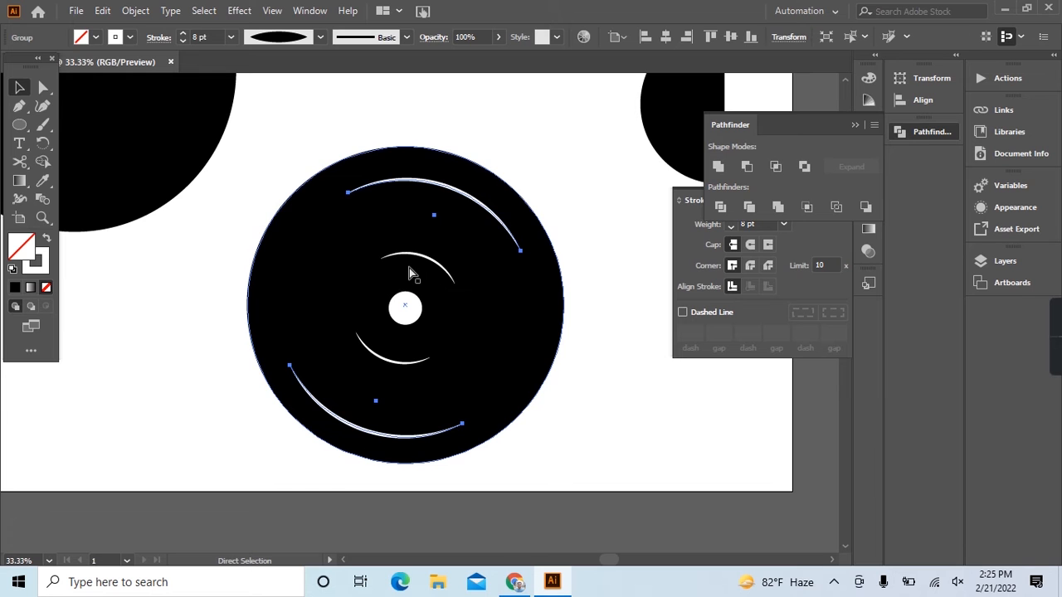
click(419, 261)
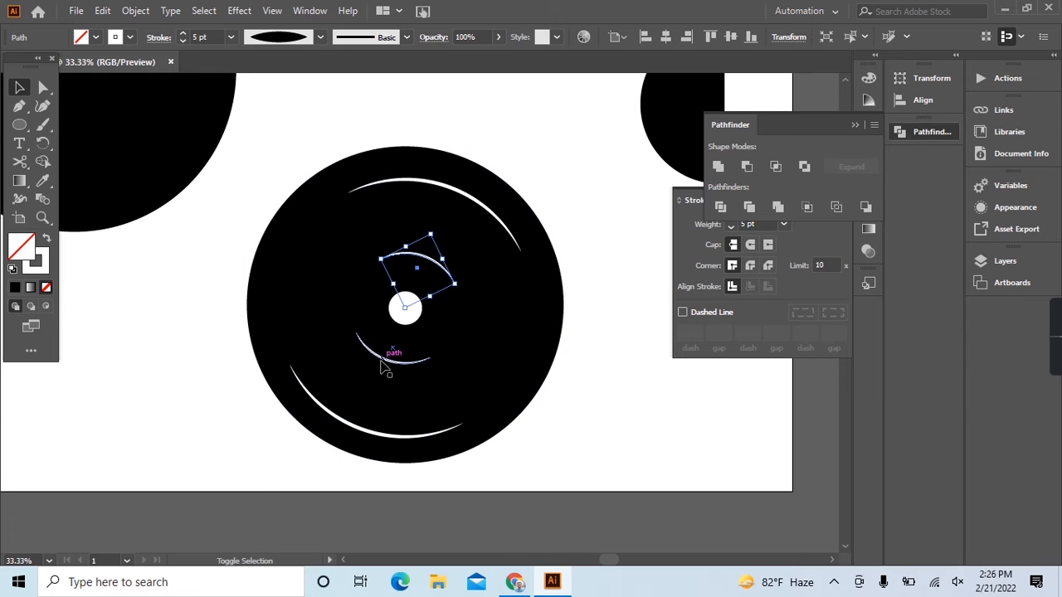
shift+click(383, 365)
key(ctrl+g)
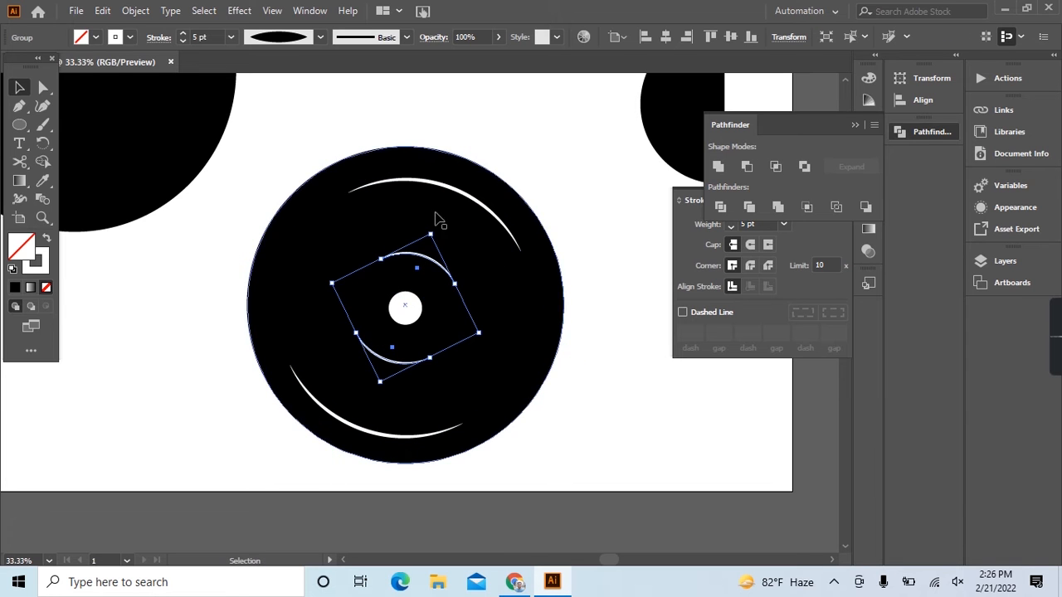
click(449, 188)
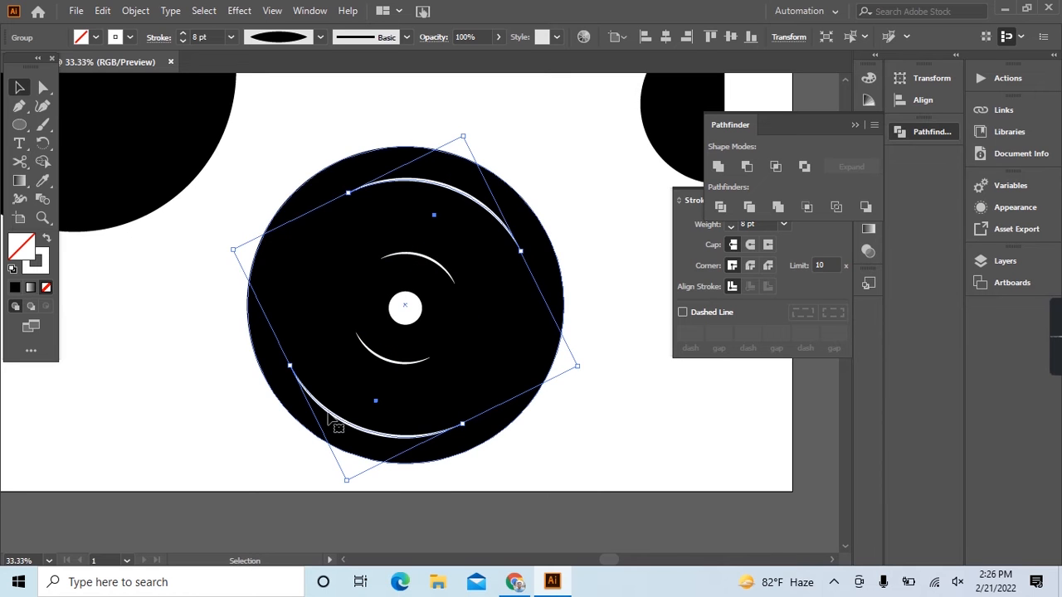
shift+click(426, 251)
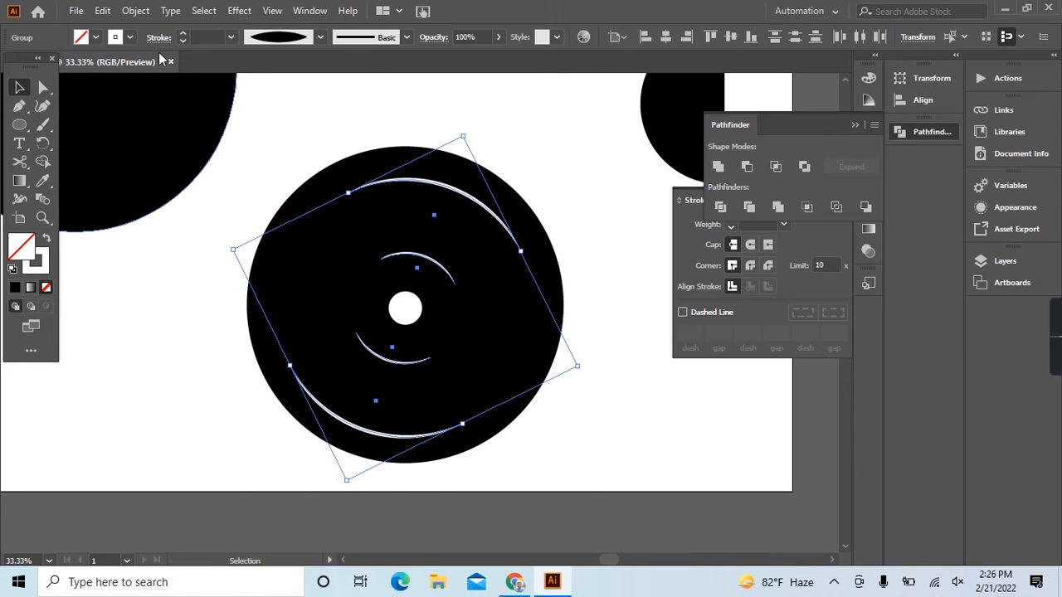
click(136, 11)
mouse_move(213, 410)
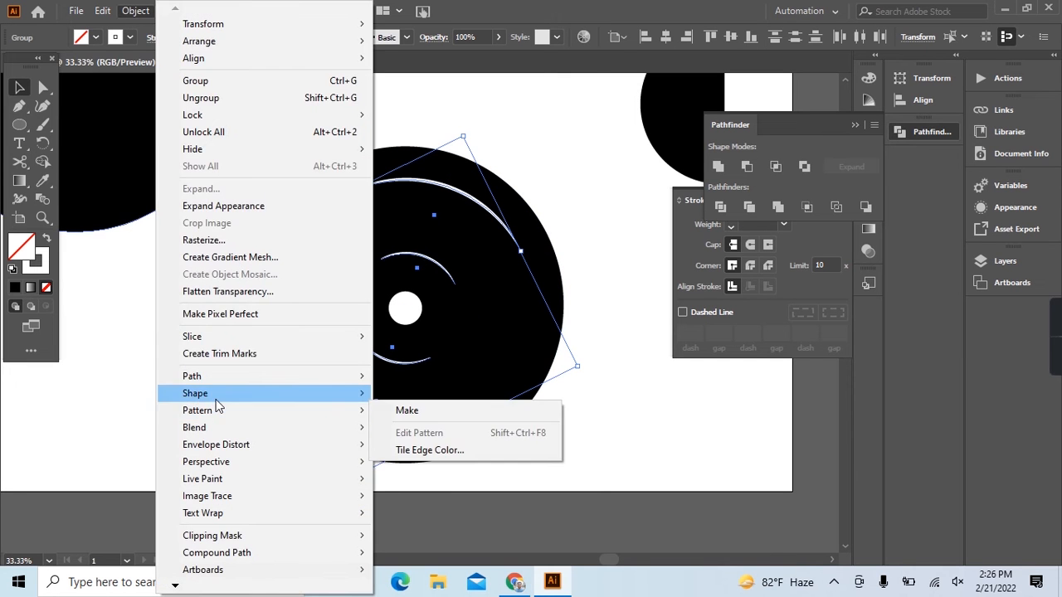
mouse_move(282, 428)
click(428, 468)
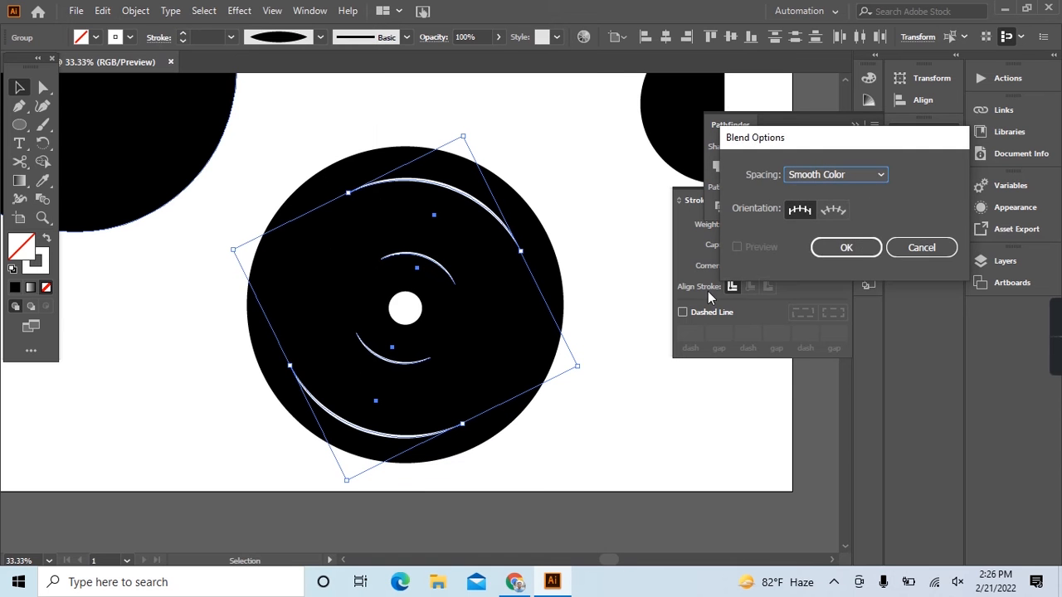
click(910, 249)
Make a blend between the outer and inner arc groups.
click(136, 10)
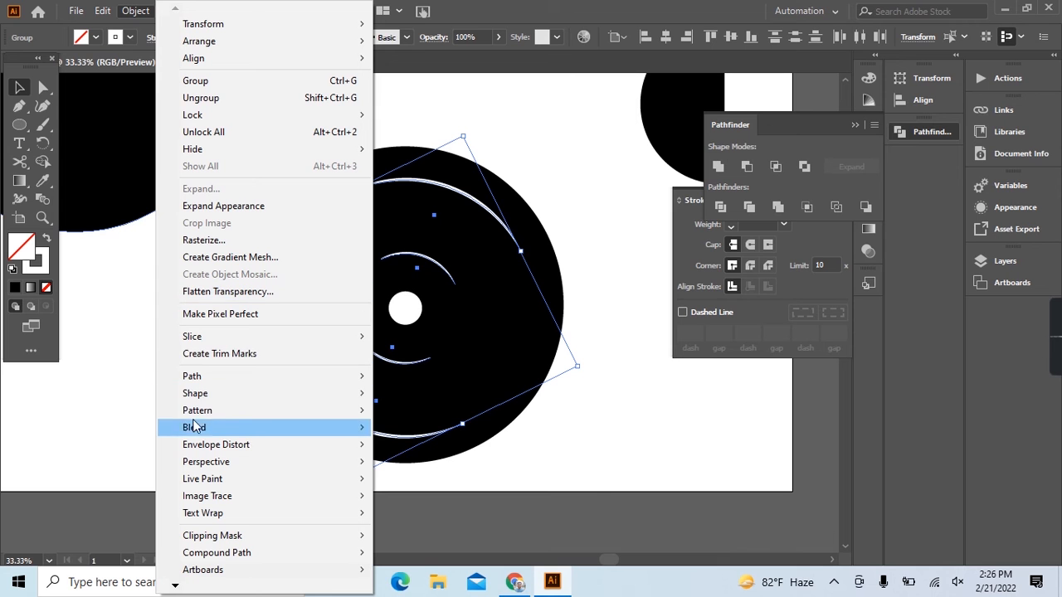
mouse_move(199, 430)
click(398, 427)
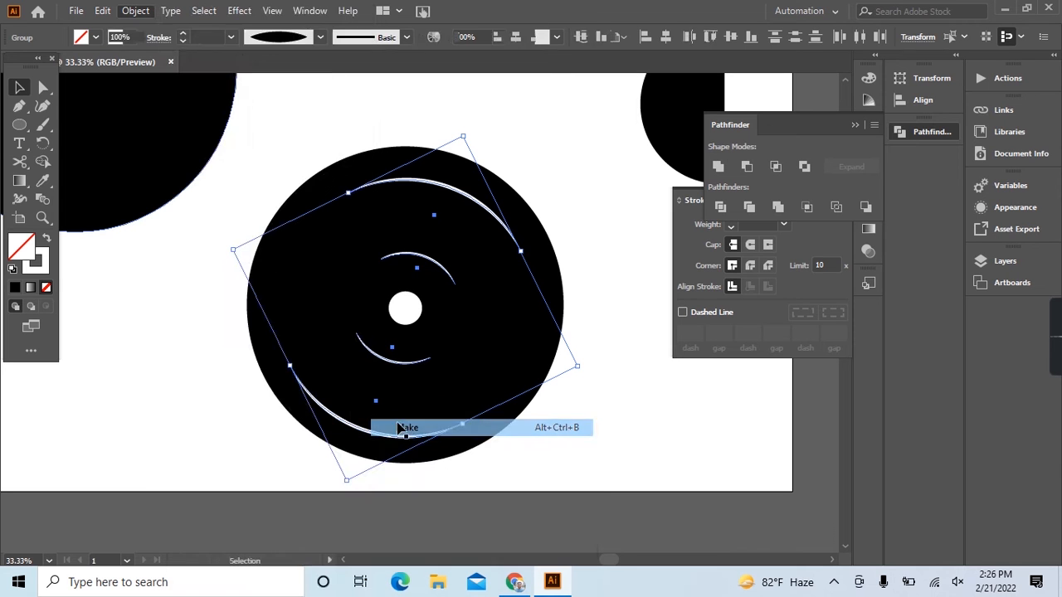
Set the arc blend's spacing to Specified Steps with 3 steps, with the preview turned on.
click(136, 11)
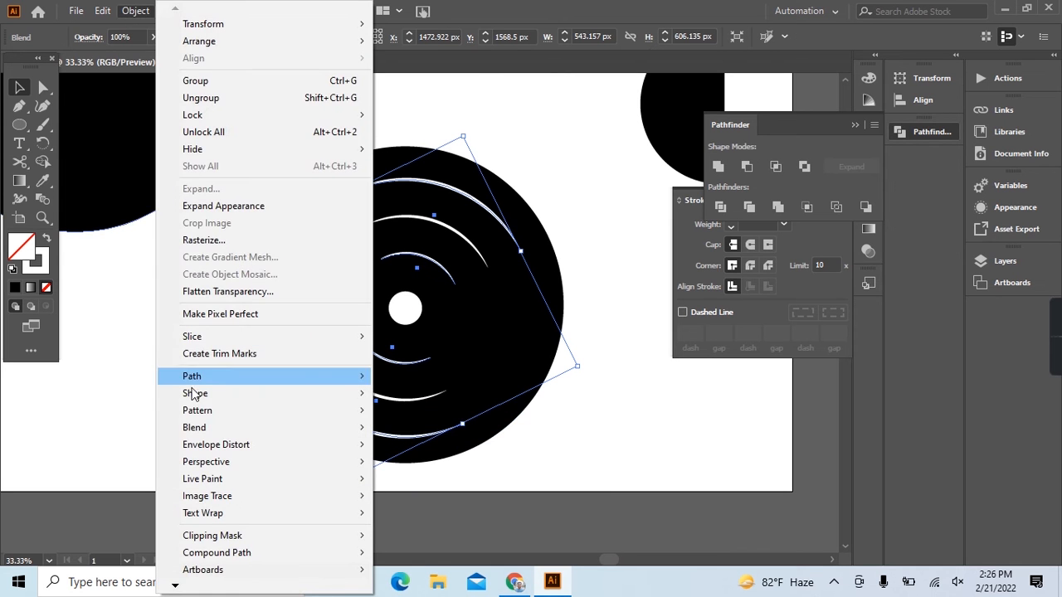
mouse_move(210, 431)
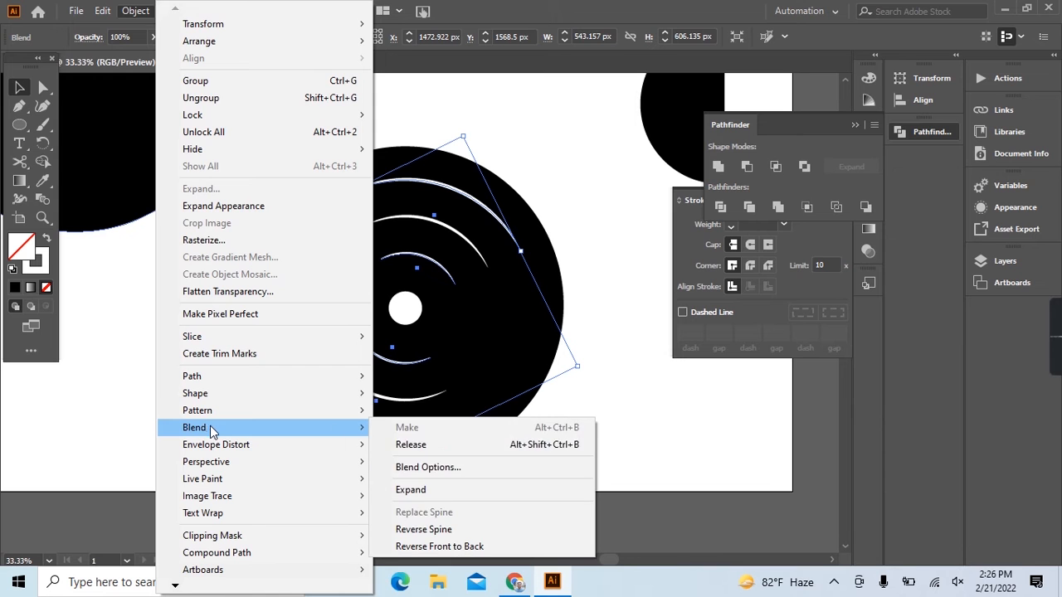
click(458, 468)
click(738, 247)
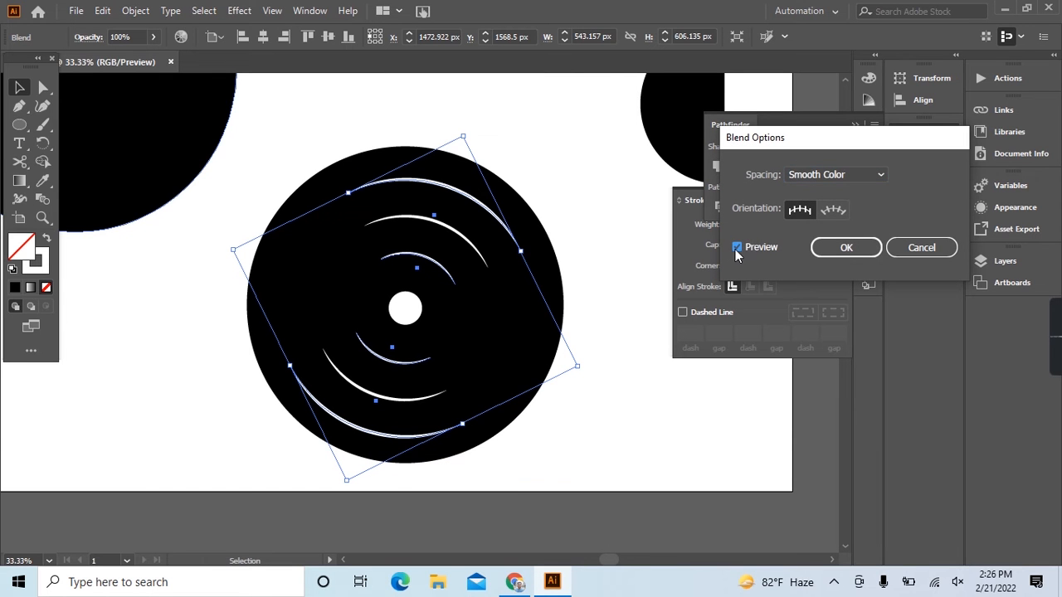
click(869, 176)
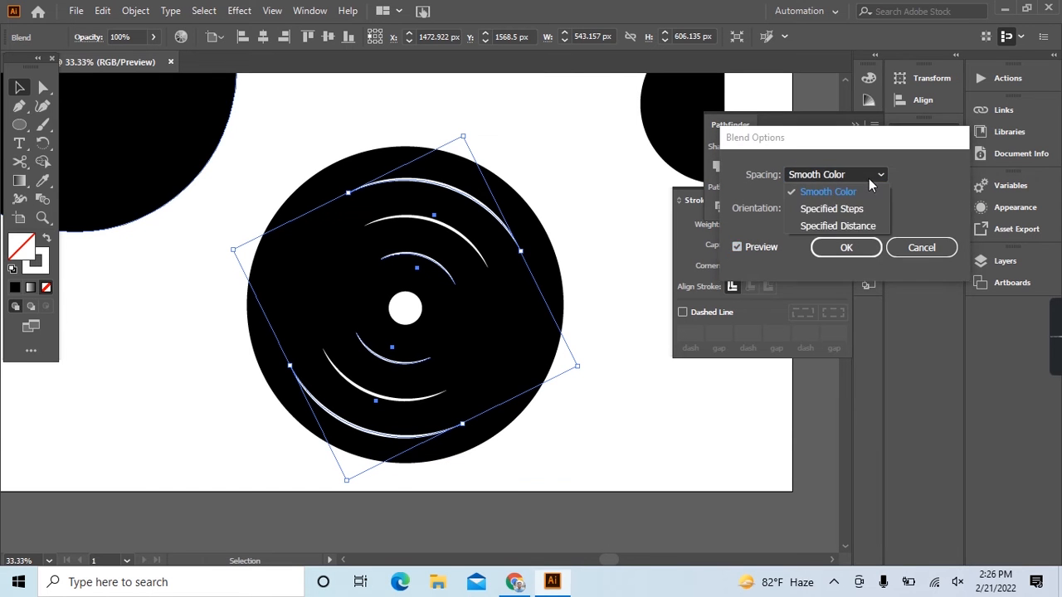
click(854, 207)
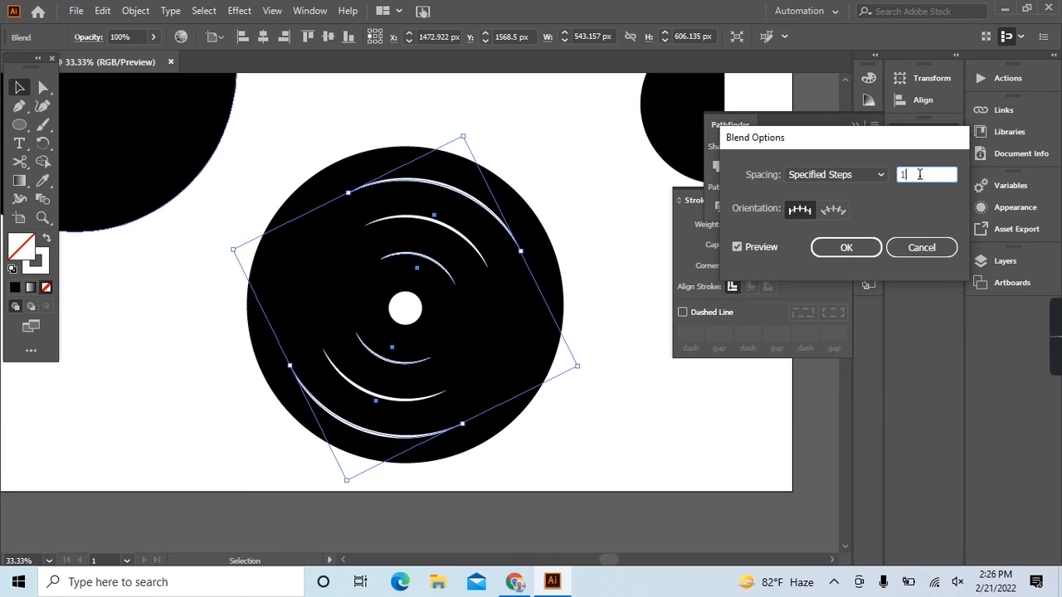
key(Up)
key(Up)
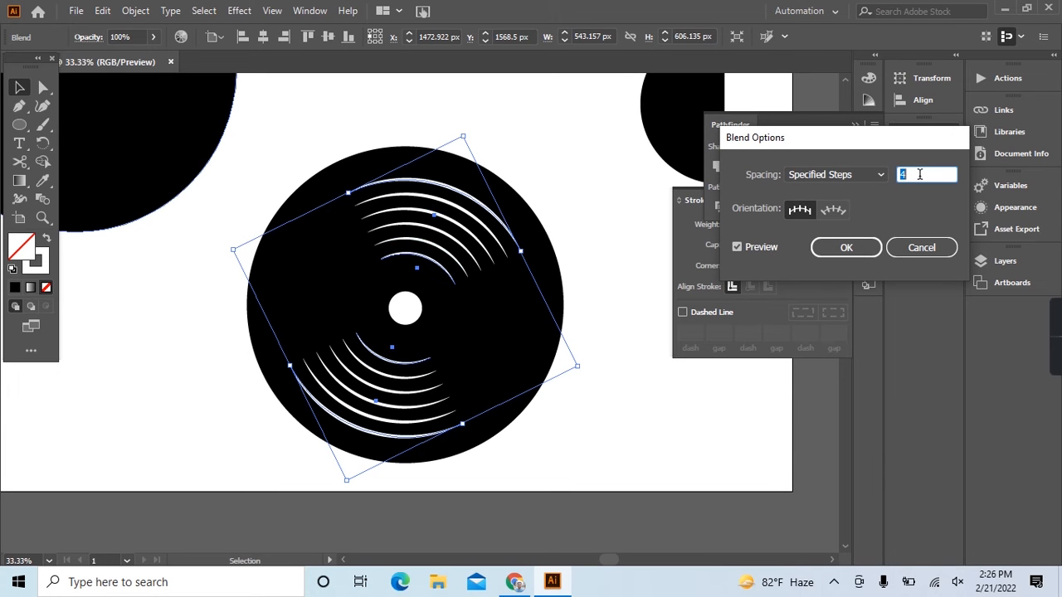
key(Down)
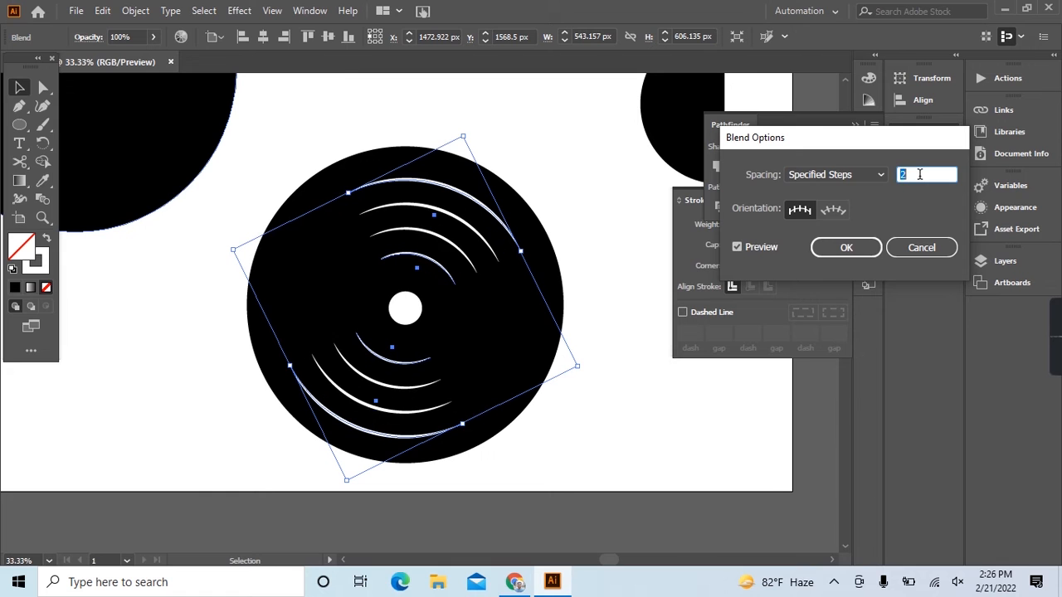
key(Up)
click(842, 250)
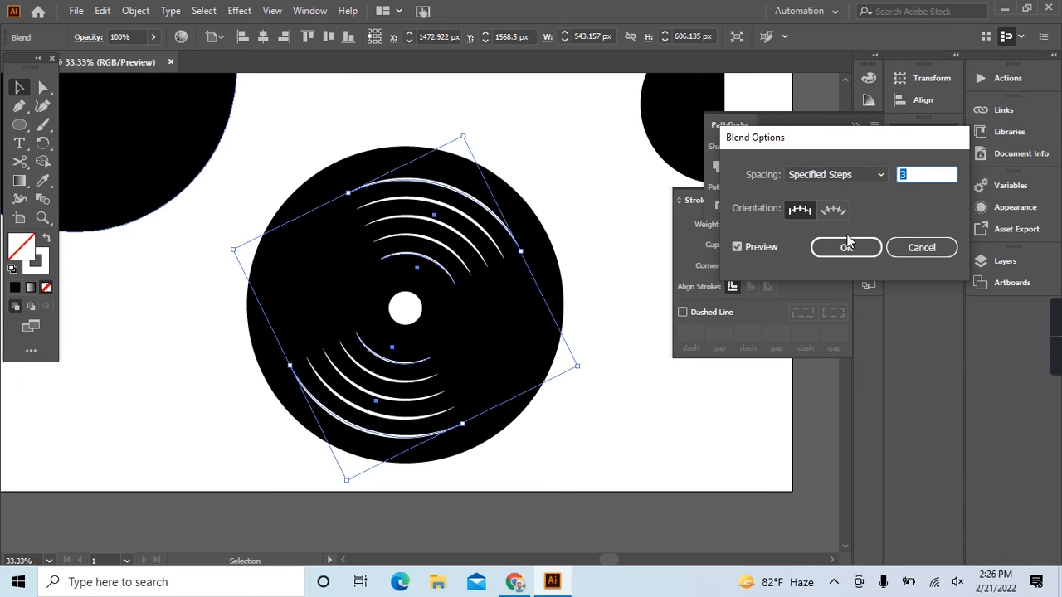
click(545, 160)
scroll(403, 176, down, 3)
drag(342, 143, 444, 308)
key(ctrl+z)
click(479, 323)
Select the complete record disc with its blended arcs and centre hole, and expand its appearance.
scroll(370, 255, up, 3)
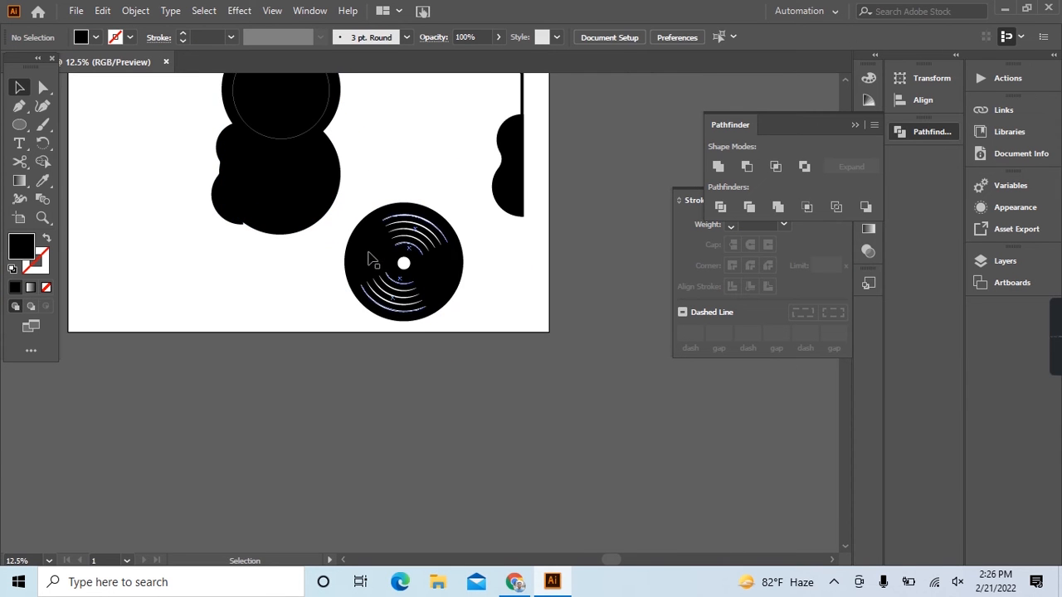
scroll(363, 220, up, 1)
drag(360, 216, 498, 408)
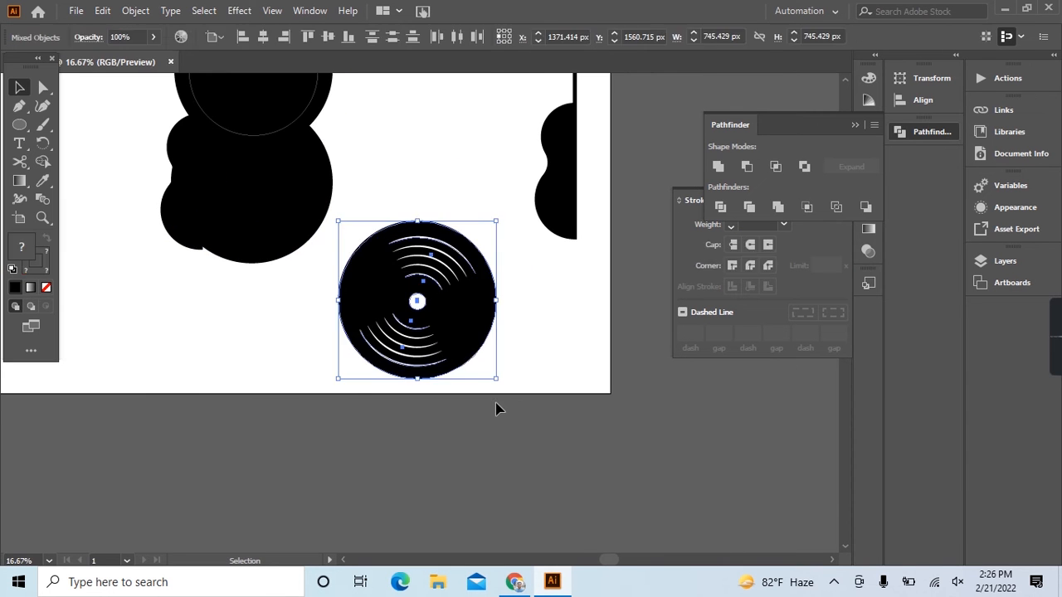
click(136, 10)
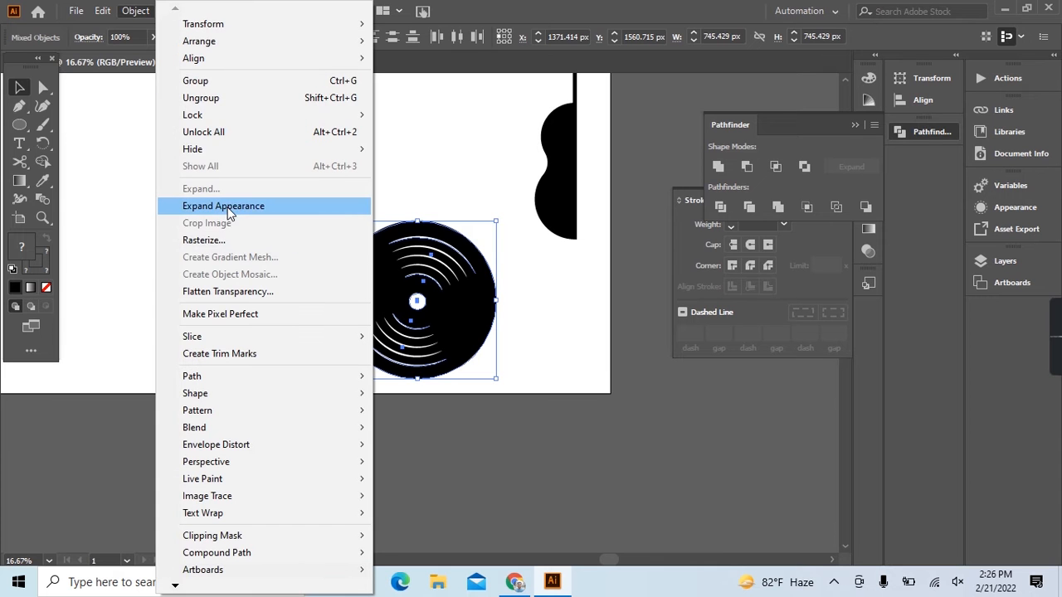
click(224, 206)
click(532, 362)
drag(362, 198, 486, 400)
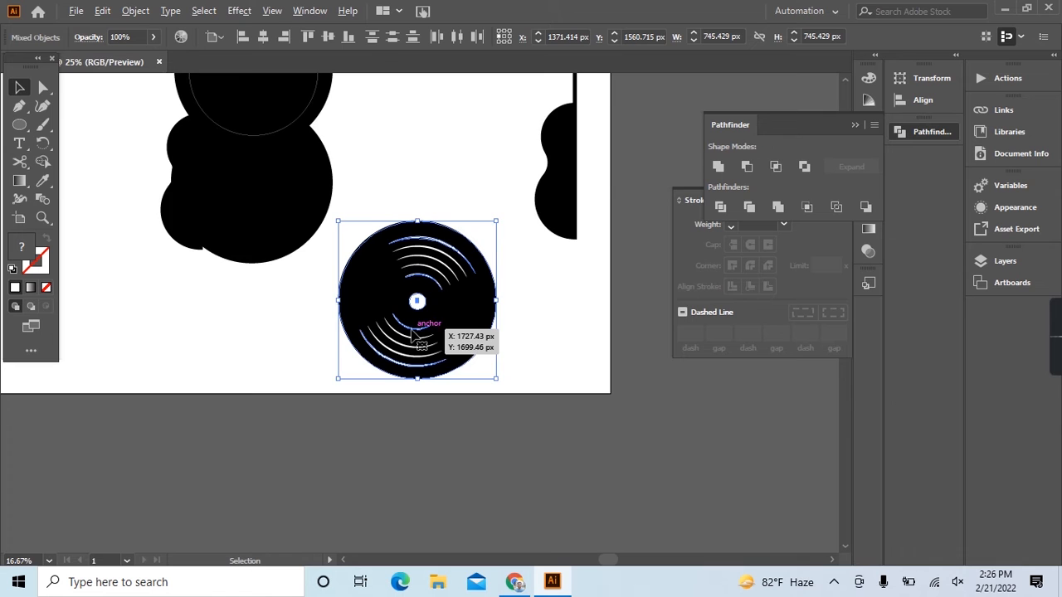
scroll(415, 333, up, 1)
click(605, 344)
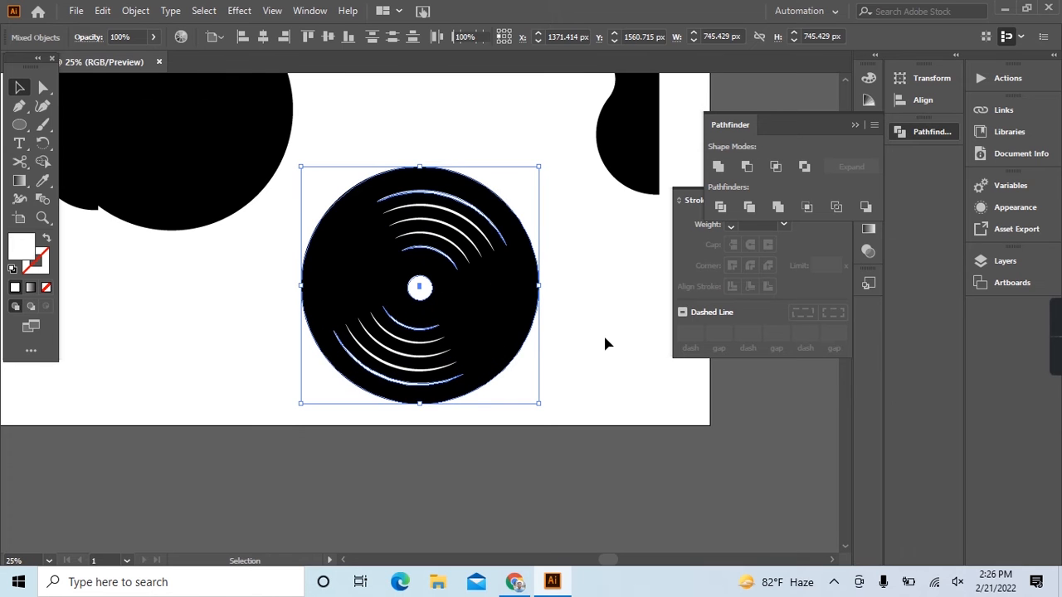
Enlarge the white centre circle of the disc from its middle and swap its fill and stroke.
click(427, 297)
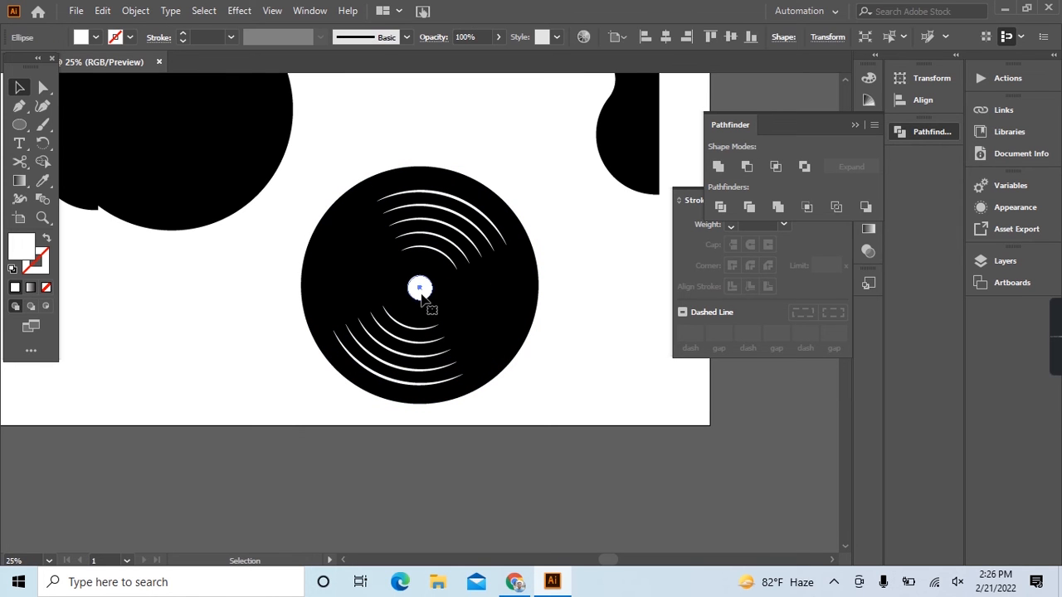
mouse_move(432, 304)
mouse_down()
mouse_move(453, 319)
mouse_move(446, 310)
mouse_up()
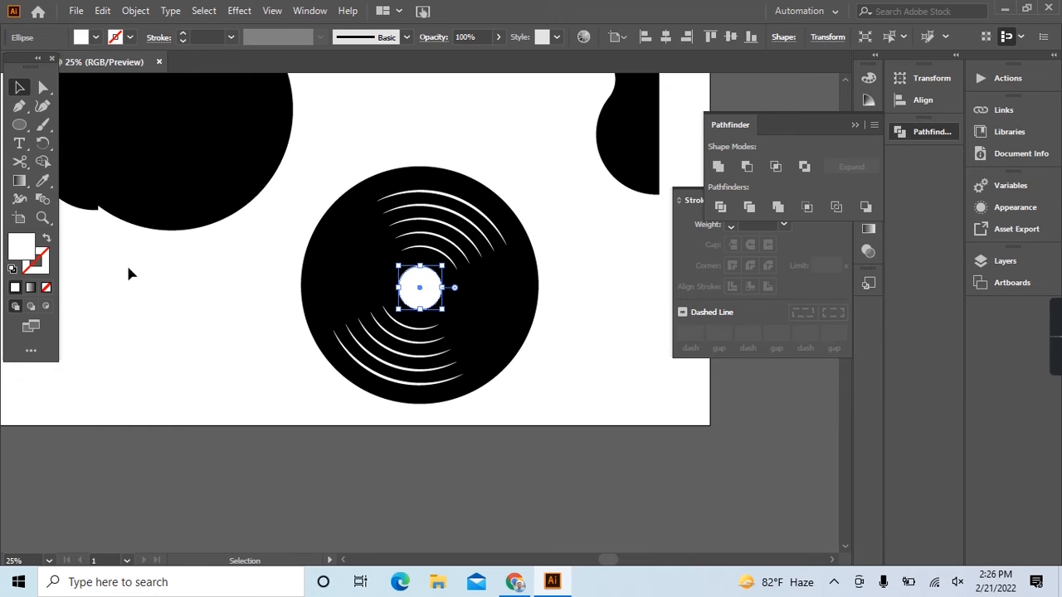
click(47, 239)
Set the stroke weight of the centre circle to 37 pt to form a thick white ring.
click(212, 37)
key(Up)
key(Up)
key(Up)
key(Up)
key(Up)
key(Up)
key(Up)
key(Up)
key(Up)
key(Up)
key(Up)
key(Up)
key(Up)
key(Up)
key(Up)
key(Up)
key(Up)
key(Up)
key(Up)
key(Up)
key(Up)
key(Up)
key(Up)
key(Up)
key(Up)
key(Up)
key(Up)
key(Up)
key(Up)
key(Up)
key(Up)
key(Up)
key(Up)
key(Up)
key(Up)
key(Up)
Expand the disc's thick white centre ring so its stroke becomes a filled shape.
click(135, 10)
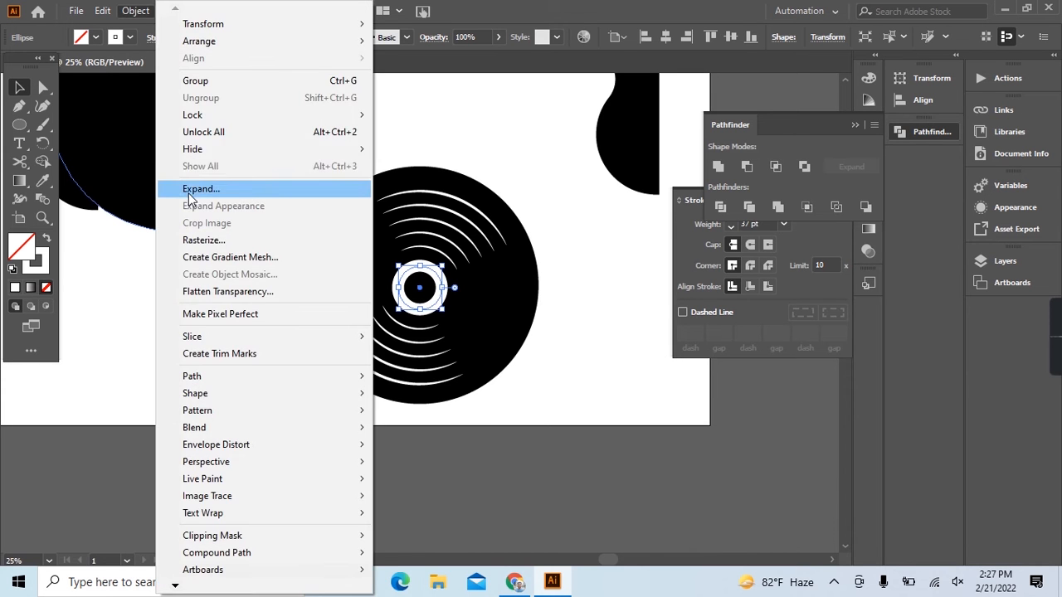
click(188, 190)
click(472, 381)
drag(331, 155, 498, 417)
key(ctrl+plus)
key(ctrl+plus)
key(ctrl+plus)
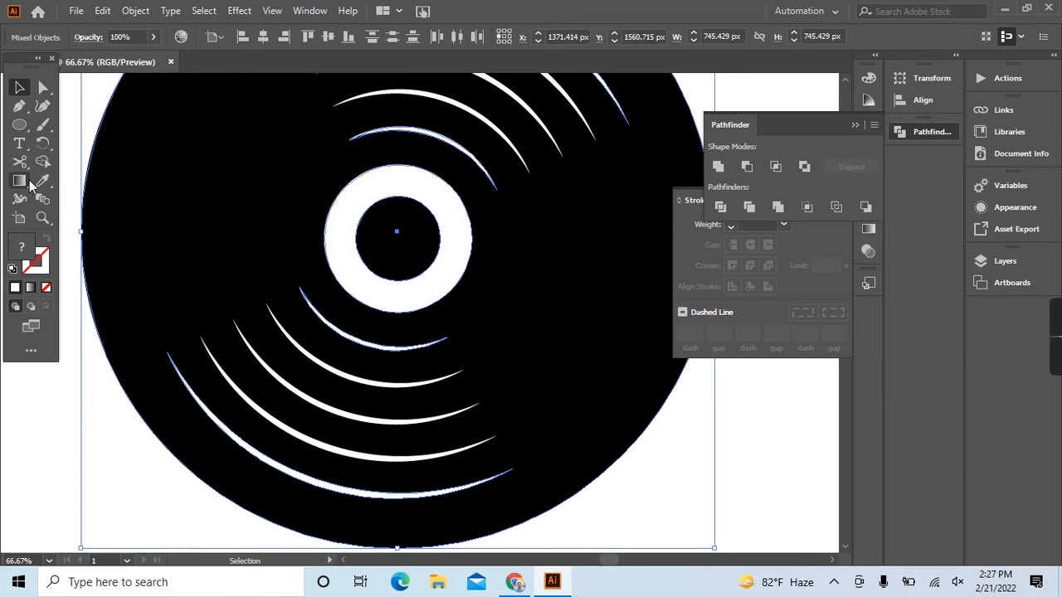
click(42, 163)
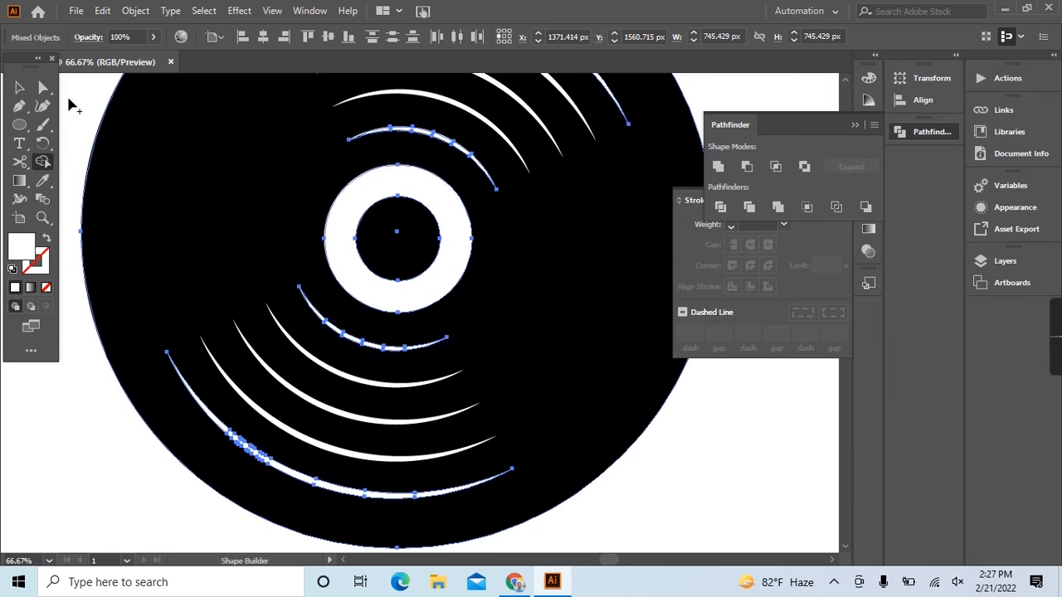
click(20, 87)
scroll(381, 249, down, 4)
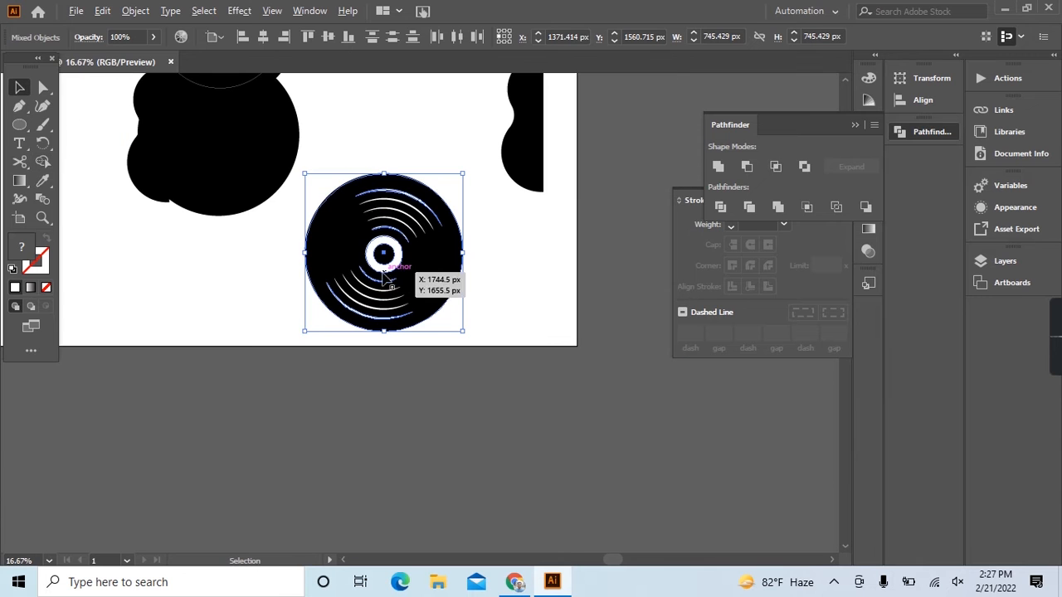
Select the whole record disc and expand its objects and fills.
drag(331, 141, 429, 368)
key(a)
key(v)
click(136, 11)
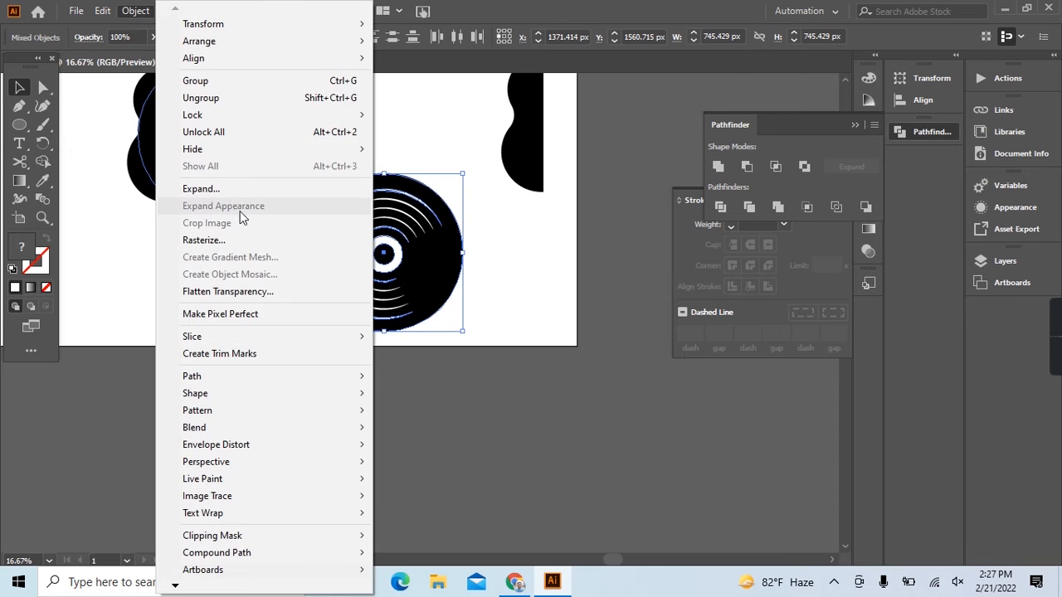
click(235, 189)
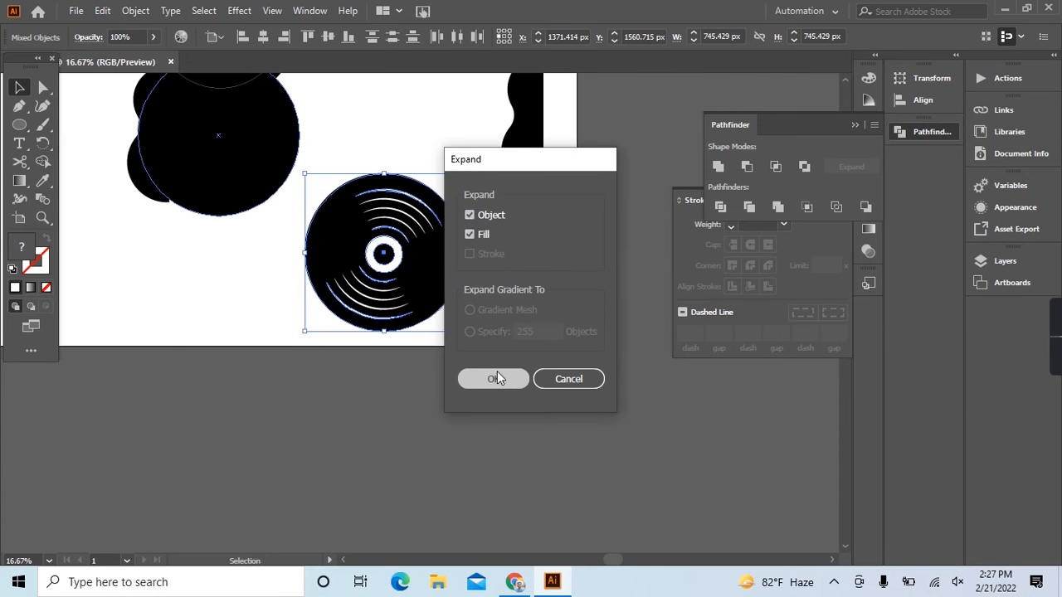
click(499, 378)
click(136, 11)
click(195, 194)
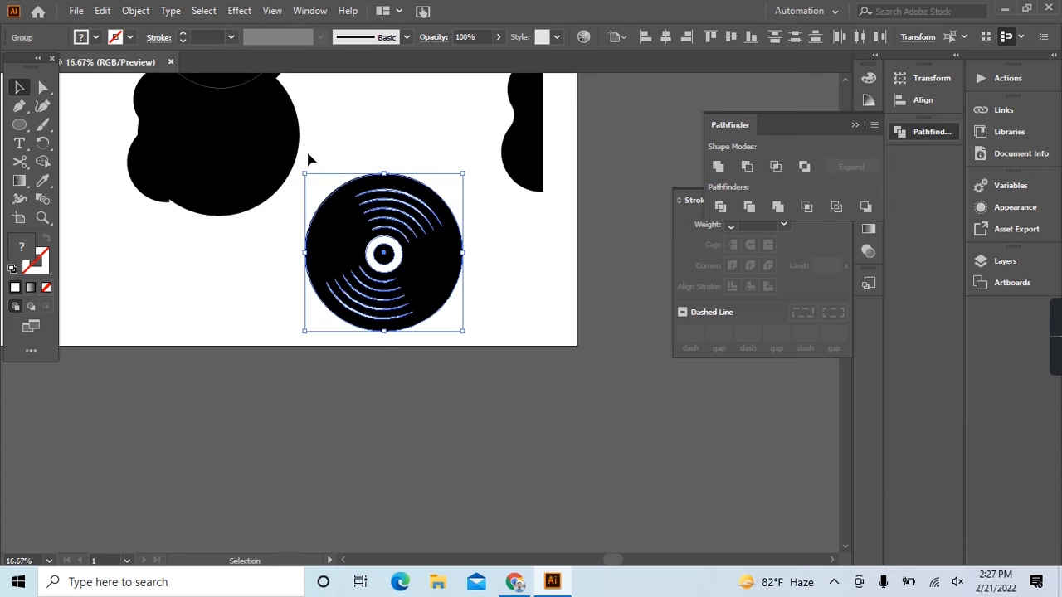
Delete the two concentric circles over the guitar's neck and move the record disc into their place.
key(a)
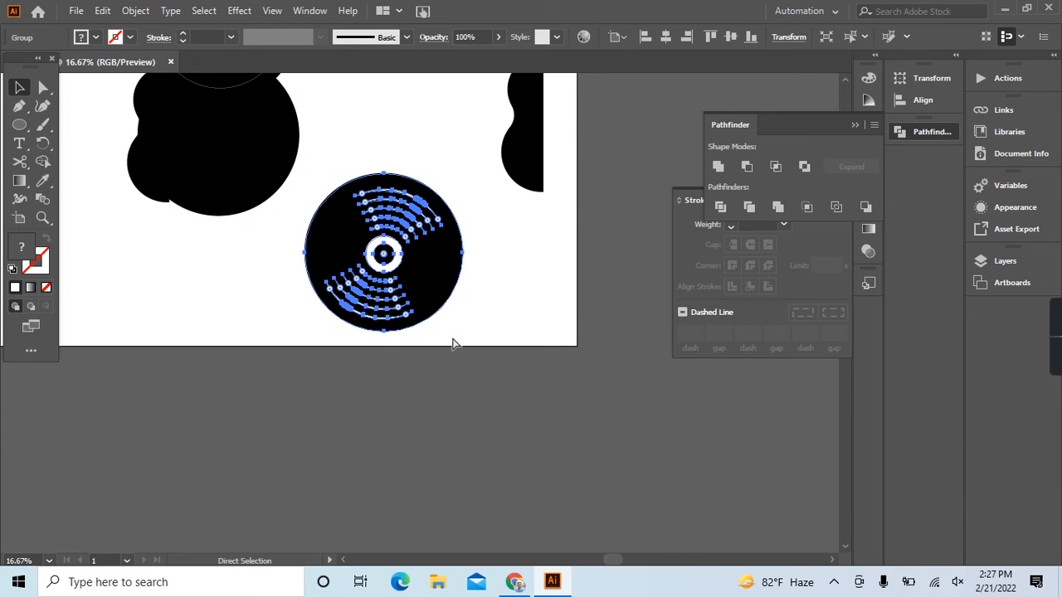
key(v)
scroll(415, 289, up, 5)
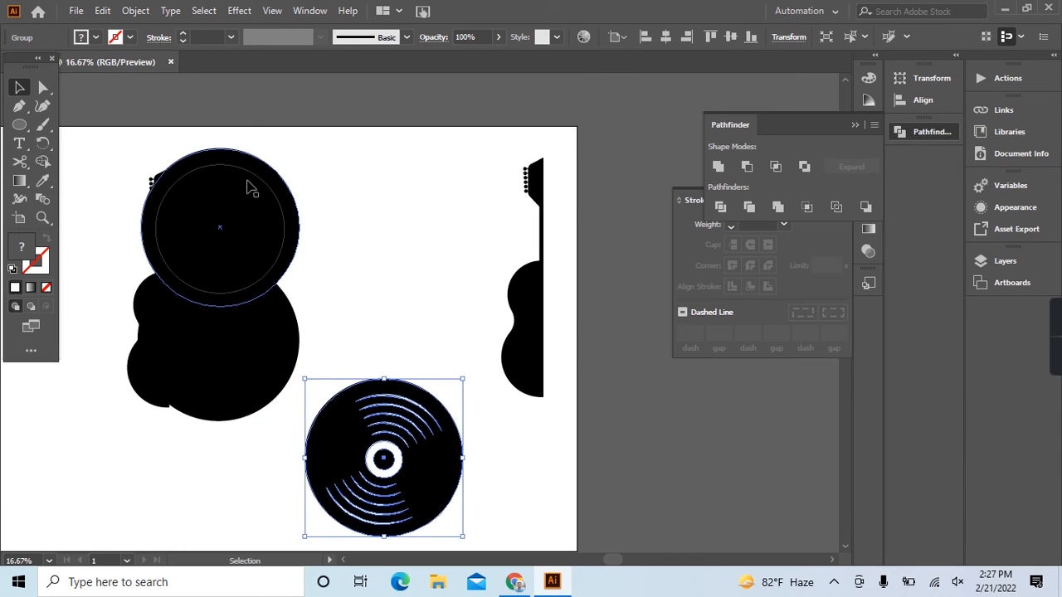
drag(276, 221, 335, 245)
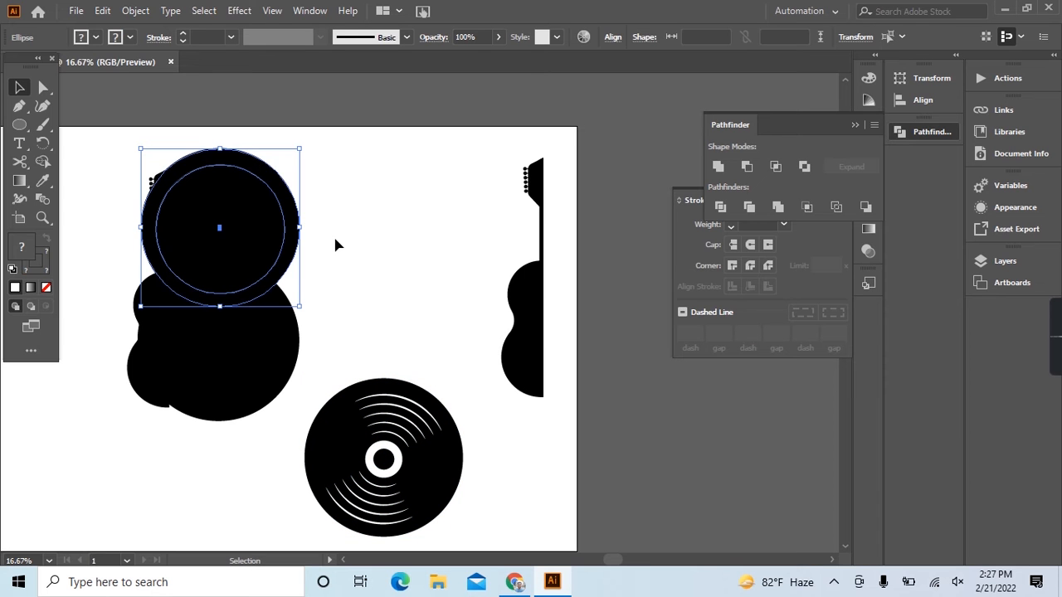
key(Delete)
drag(348, 313, 446, 515)
drag(400, 469, 224, 247)
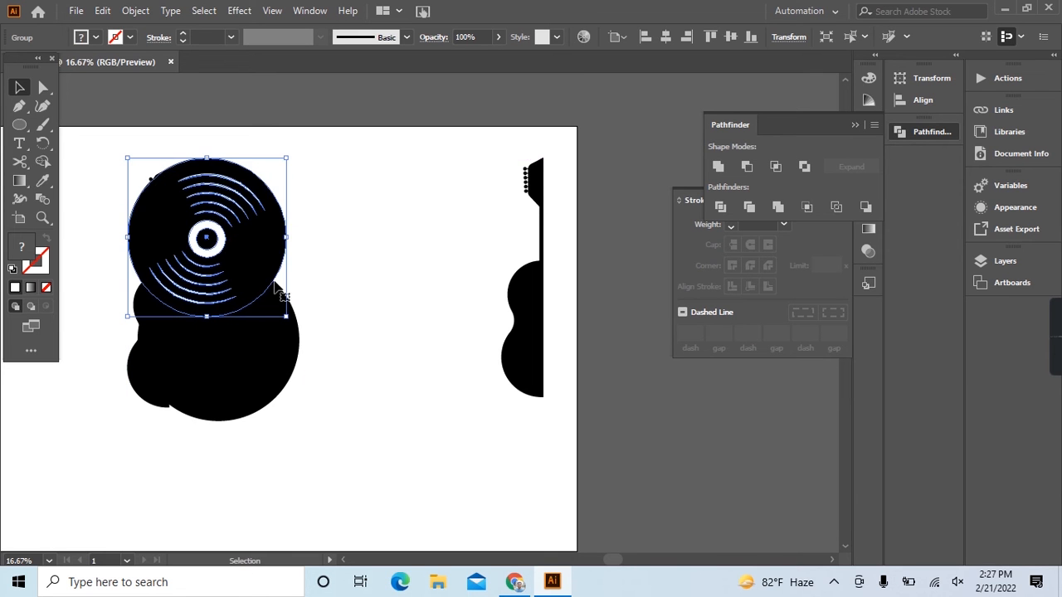
Delete the large black circle over the guitar body and place a copy of the record disc below the first.
click(291, 379)
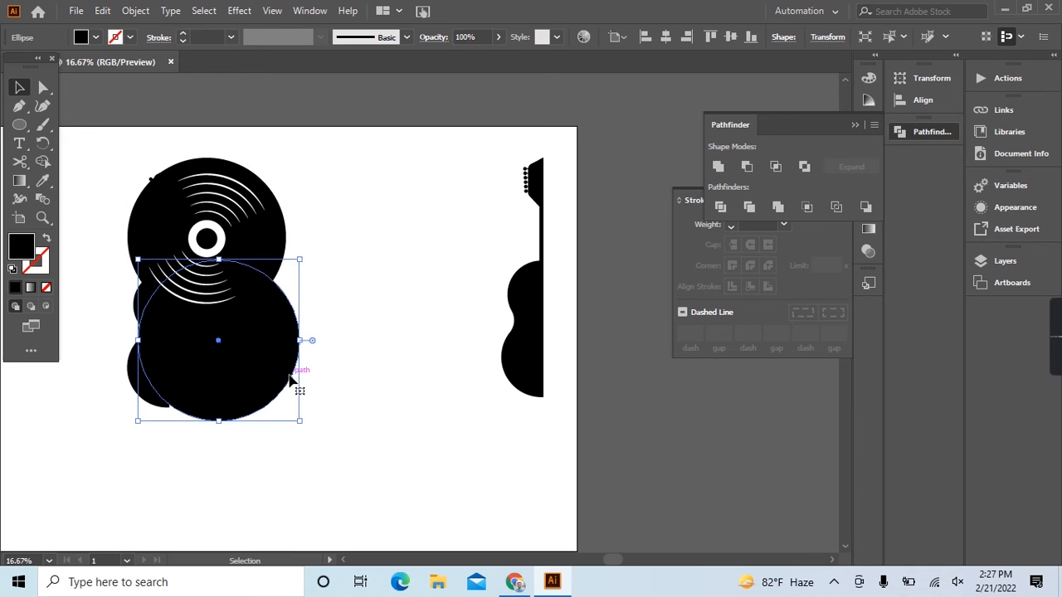
key(Delete)
drag(324, 213, 225, 324)
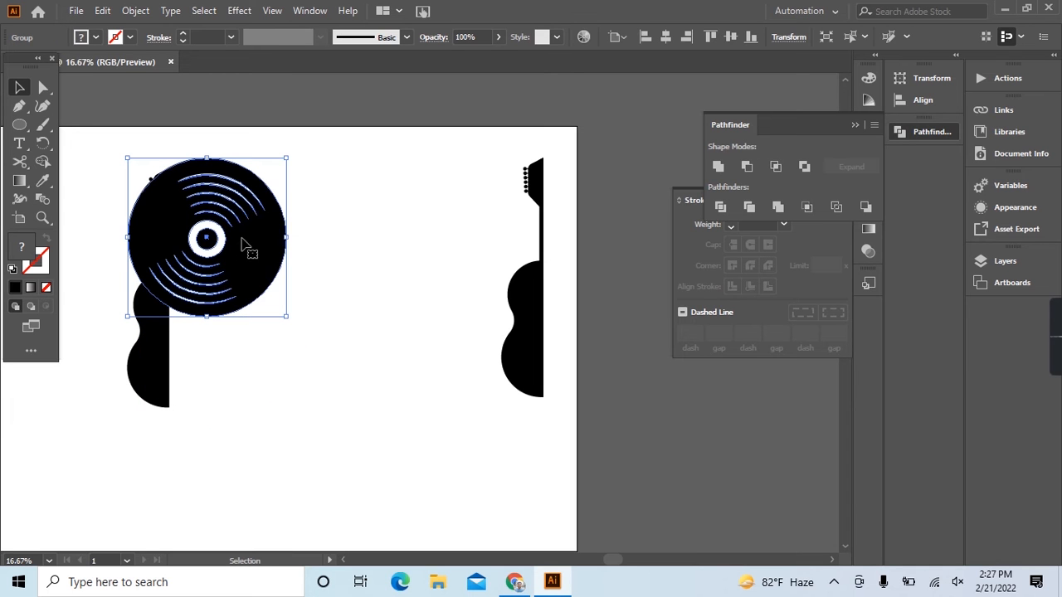
drag(243, 224, 238, 326)
scroll(191, 364, up, 2)
scroll(188, 364, up, 1)
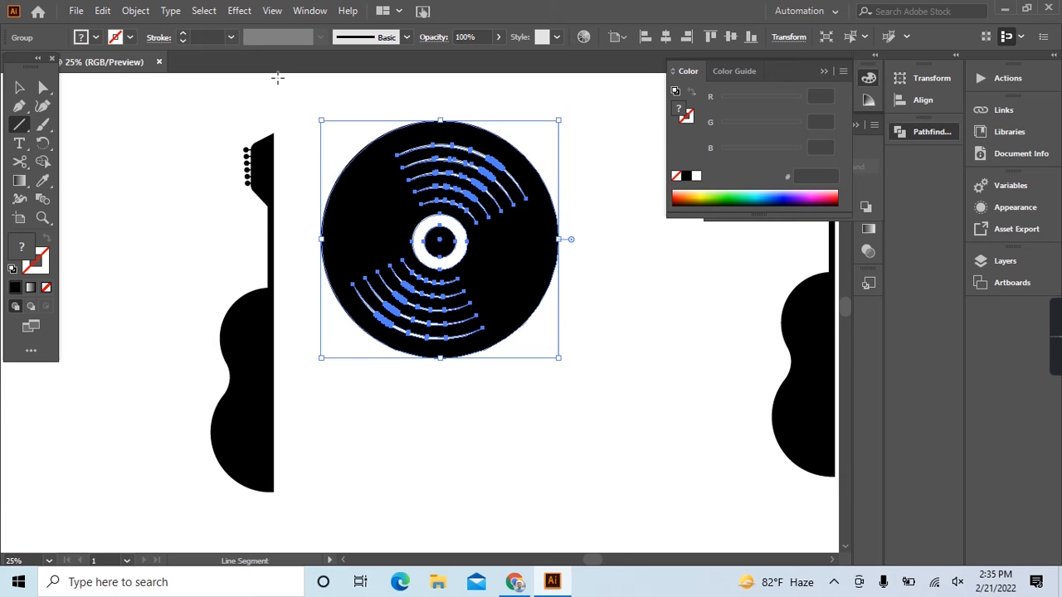
Draw a vertical line beside the half-guitar's straight edge and give it a 4 pt red stroke.
drag(278, 78, 266, 375)
scroll(204, 294, up, 5)
key(v)
click(213, 37)
text(2)
key(Return)
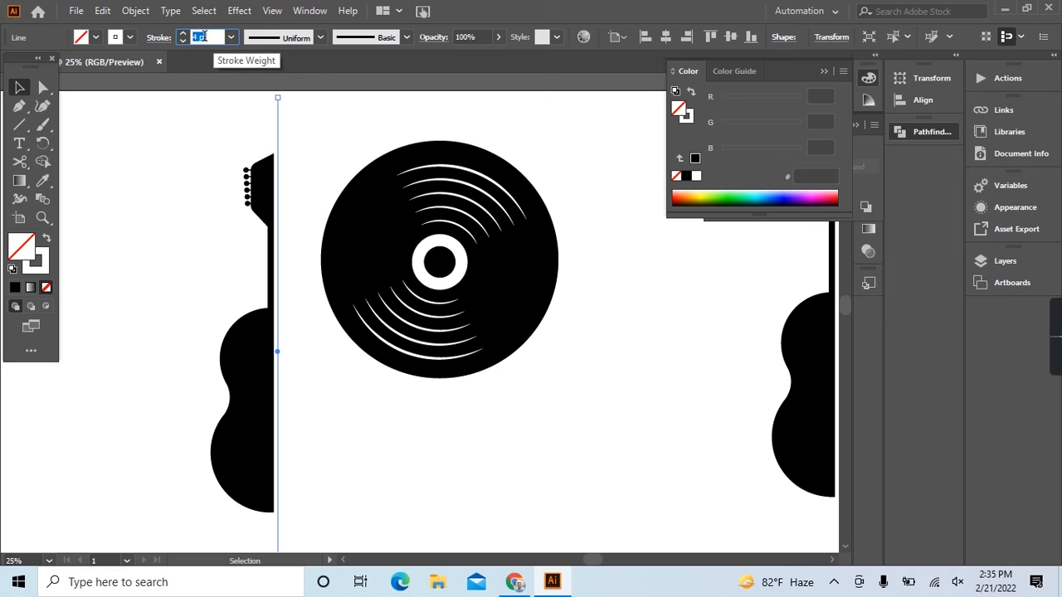
click(130, 37)
click(53, 63)
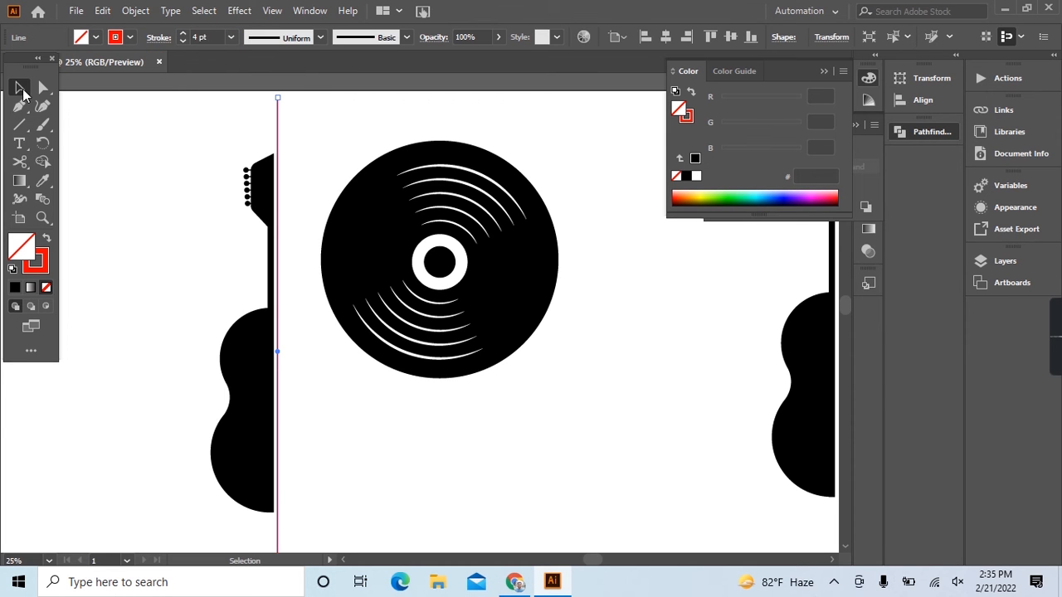
Nudge the red line sideways until it lies along the half-guitar's straight edge.
drag(223, 108, 323, 123)
key(Left)
key(Left)
key(Left)
key(Left)
key(Left)
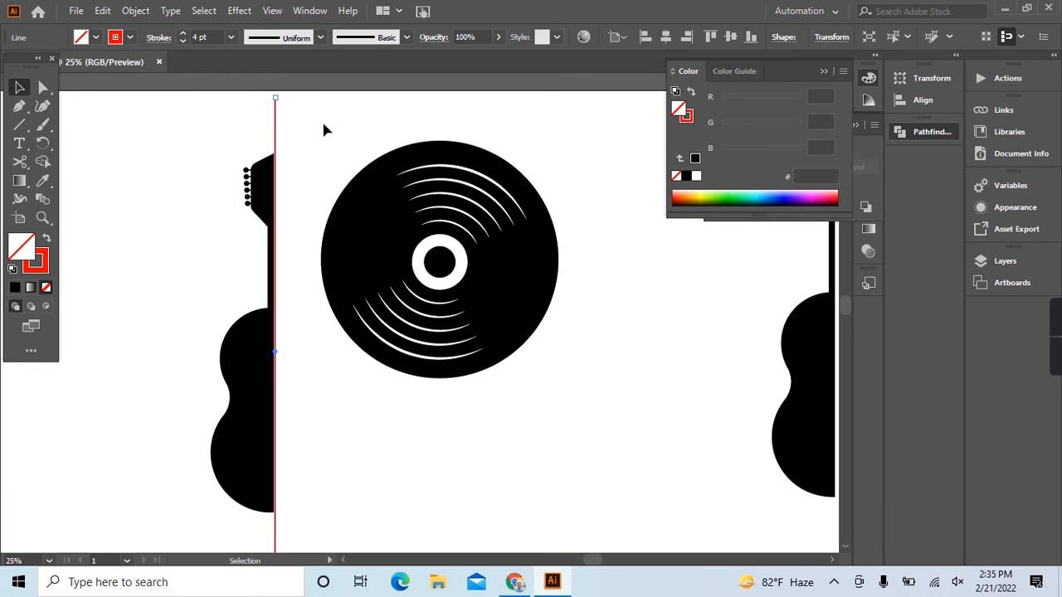
key(Right)
Position the record disc over the guitar's upper half and place a rotated copy overlapping it below.
drag(324, 127, 376, 306)
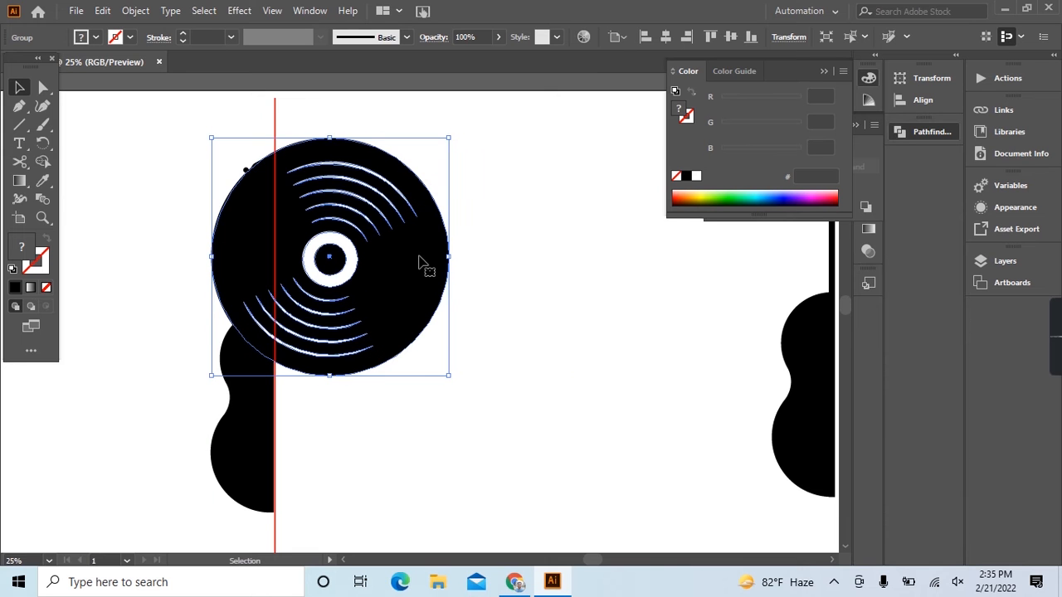
drag(401, 268, 399, 426)
scroll(399, 426, down, 1)
drag(455, 239, 495, 301)
Select both record discs together with the red dividing line and expand them.
click(526, 307)
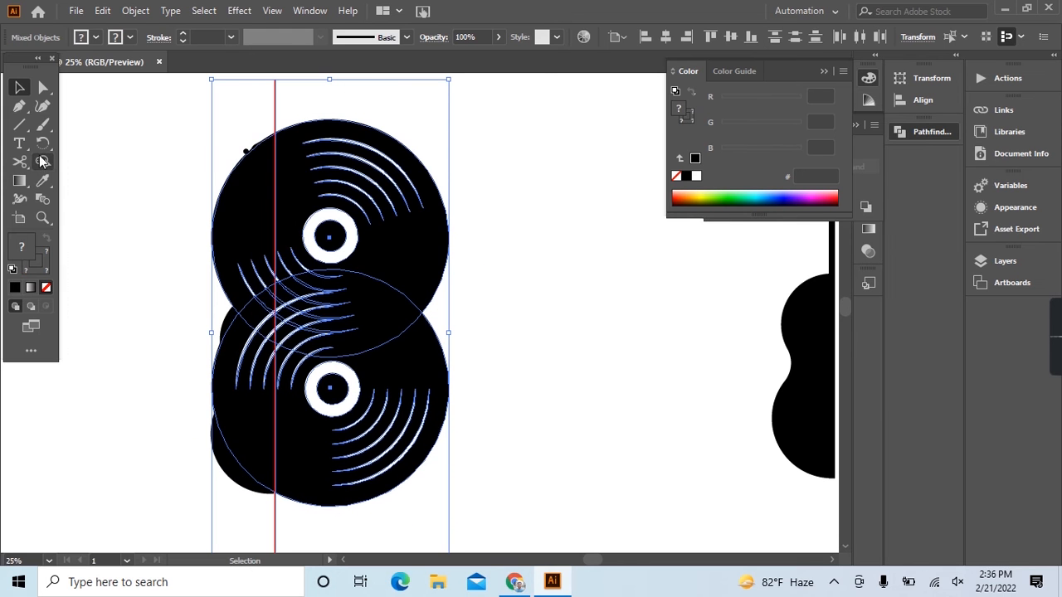
click(137, 11)
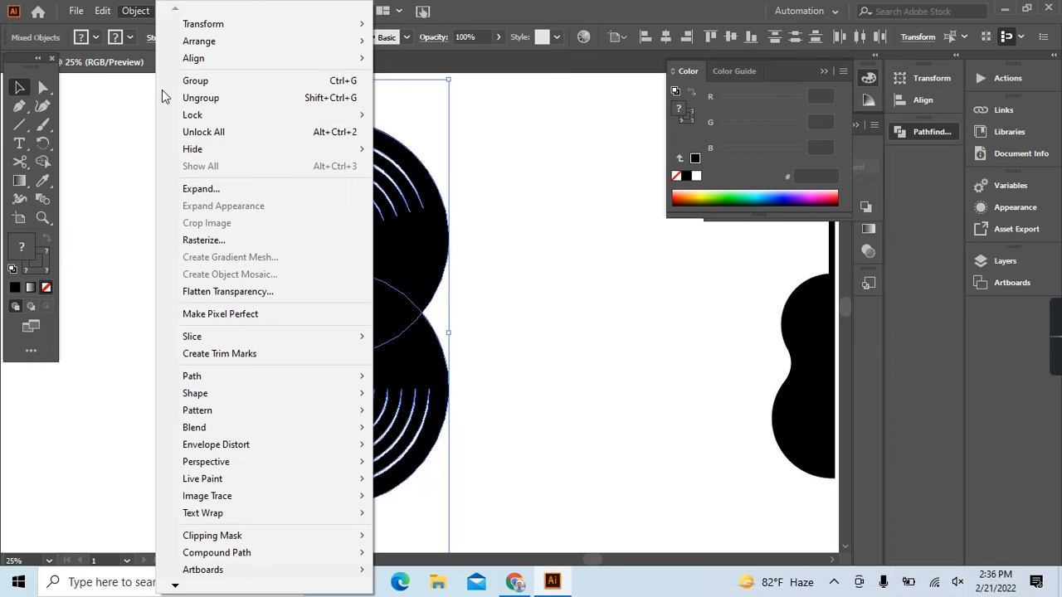
click(195, 187)
click(493, 379)
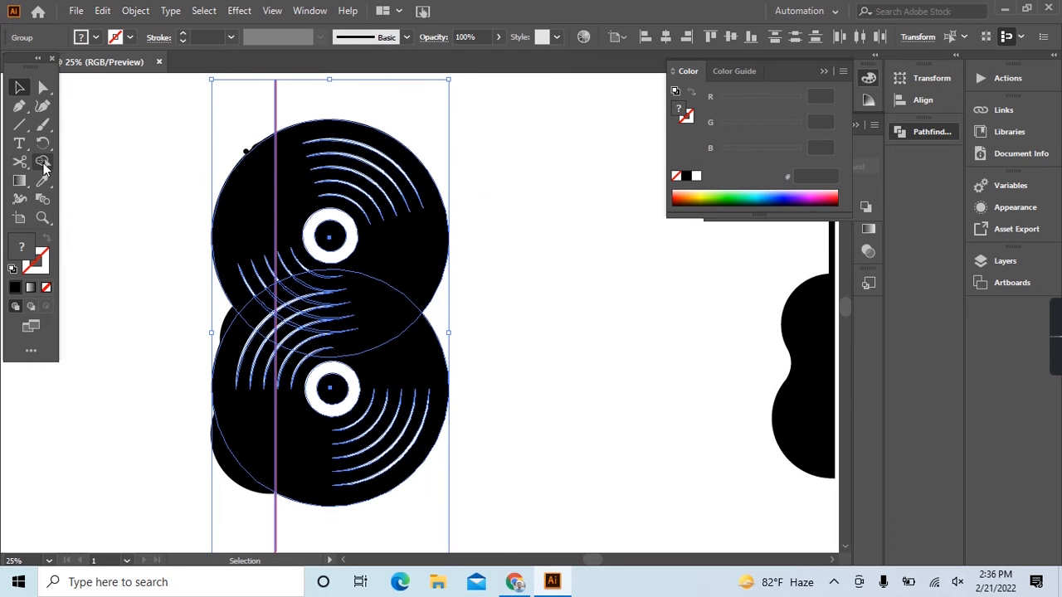
Remove the disc and groove pieces on the guitar's side of the red line with Shape Builder, then deselect the artwork.
key(shift+m)
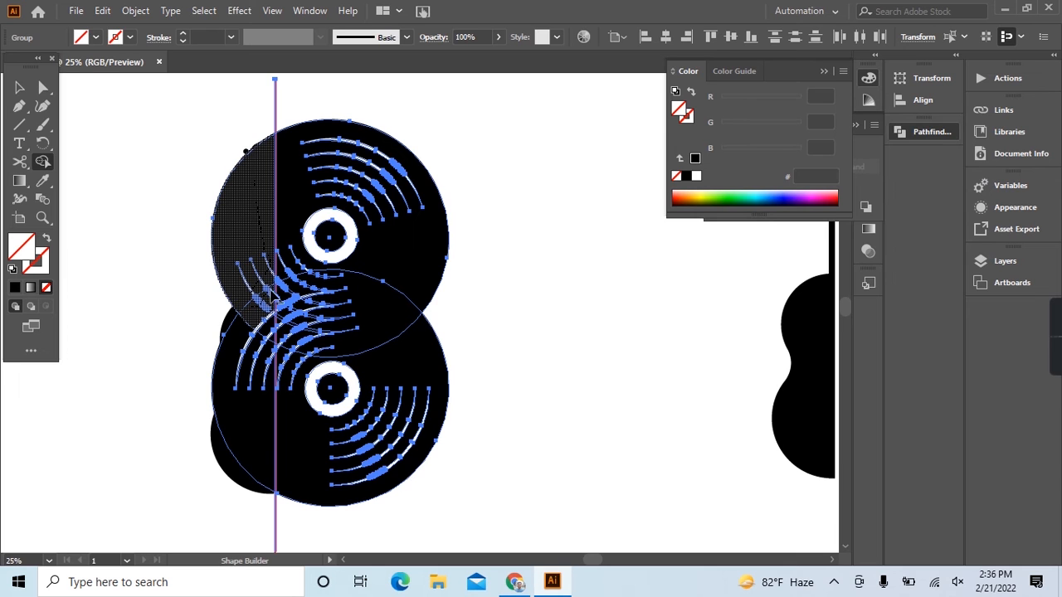
mouse_move(268, 325)
mouse_down()
mouse_move(268, 358)
mouse_move(271, 338)
mouse_move(235, 357)
mouse_up()
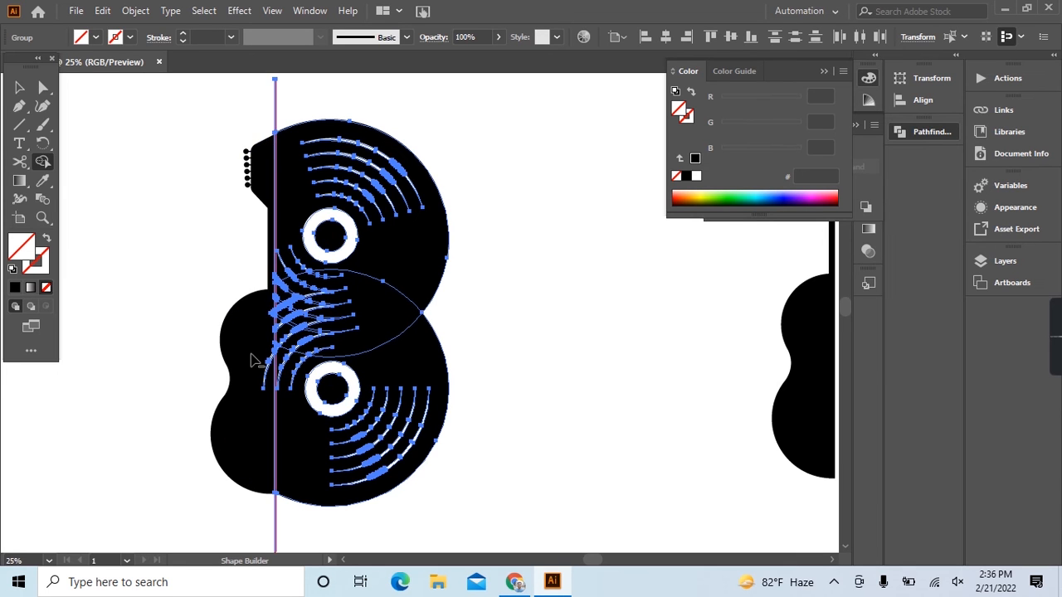
scroll(263, 207, up, 5)
scroll(286, 405, up, 1)
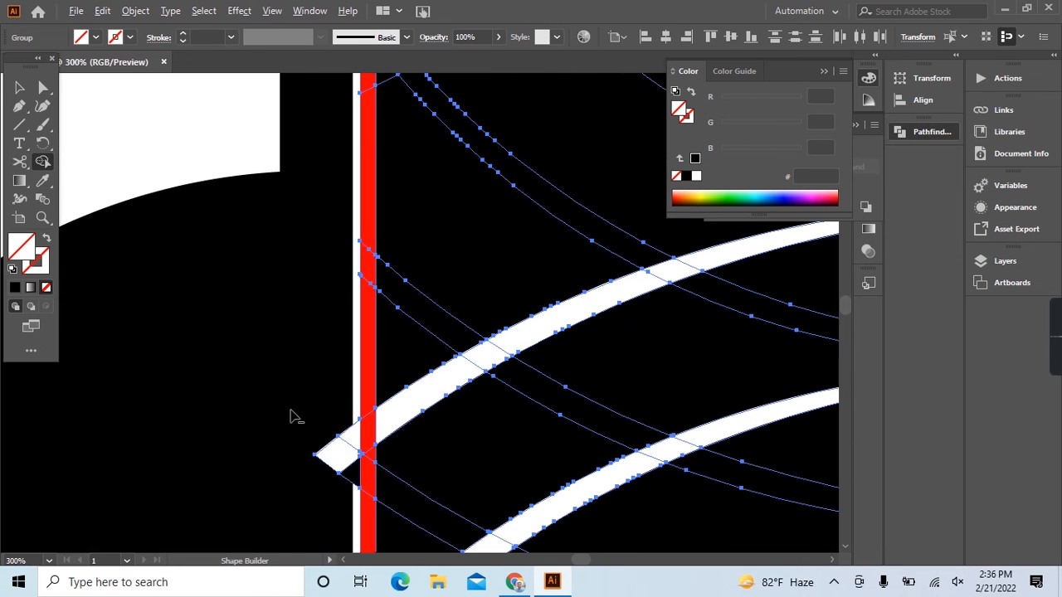
click(333, 463)
scroll(316, 419, down, 5)
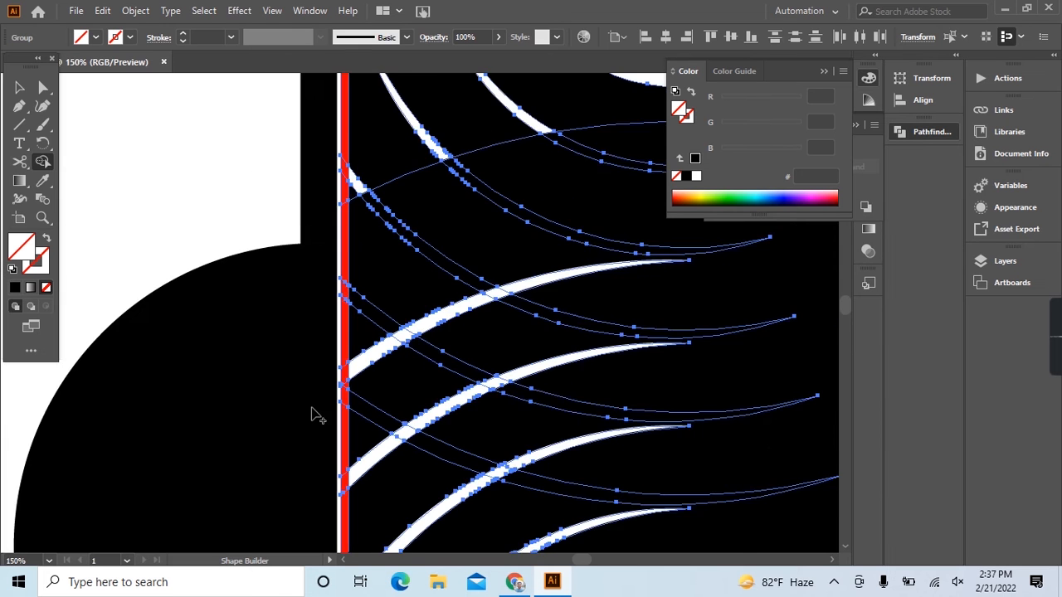
scroll(314, 413, up, 8)
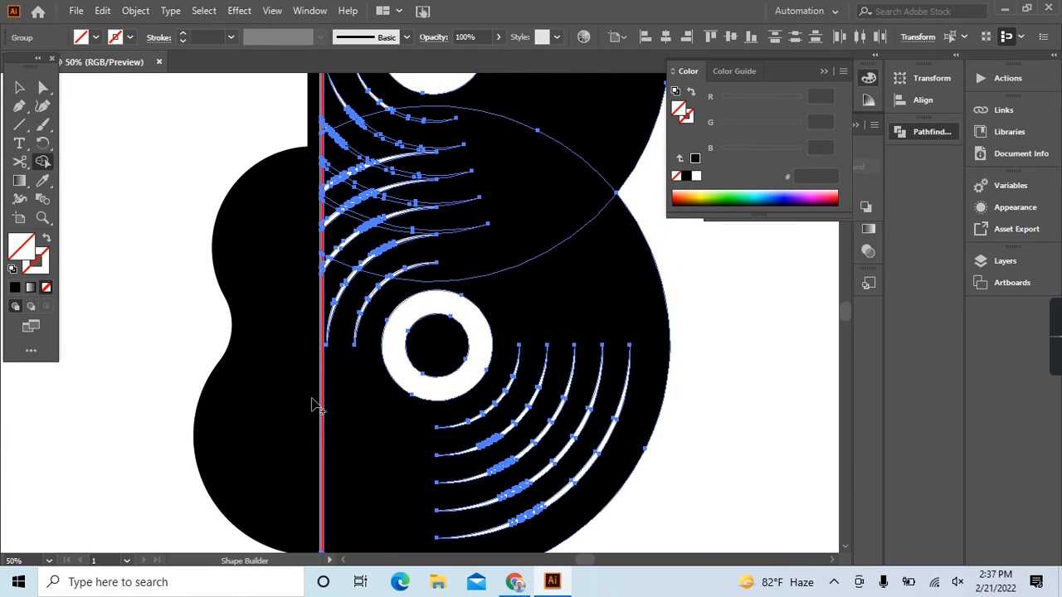
scroll(334, 172, up, 6)
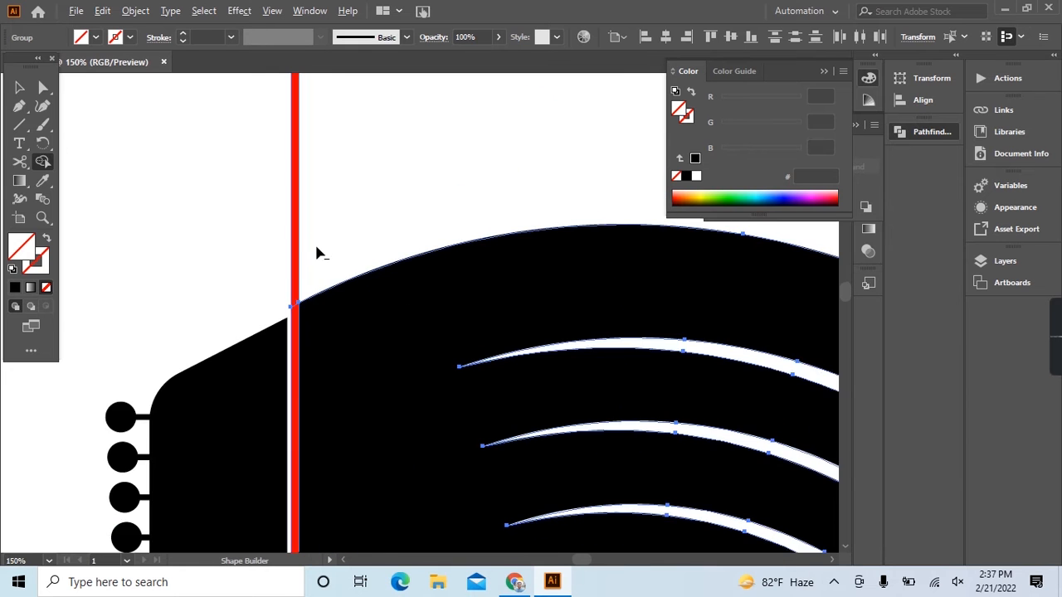
scroll(290, 284, down, 7)
scroll(291, 284, down, 3)
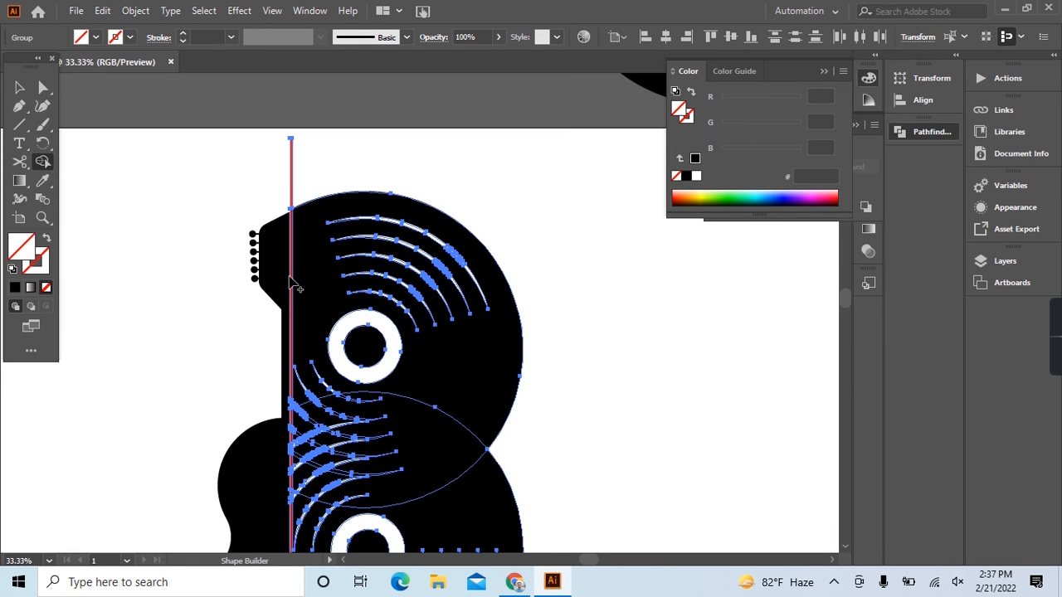
click(20, 87)
click(114, 225)
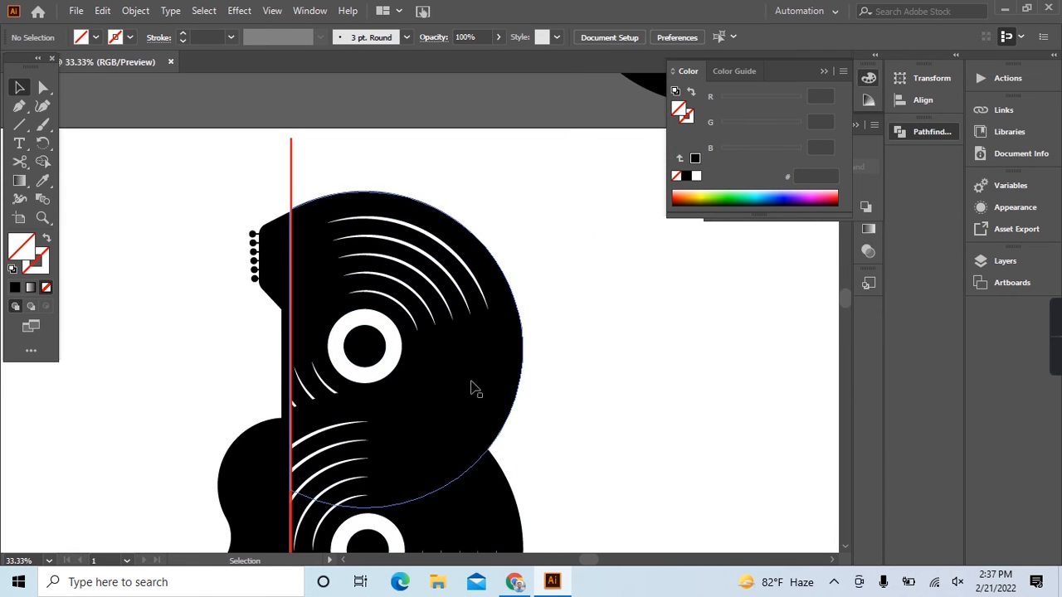
Apply an outward Offset Path with miter joins to the upper record disc, with the preview turned on.
scroll(450, 387, down, 3)
scroll(513, 367, up, 2)
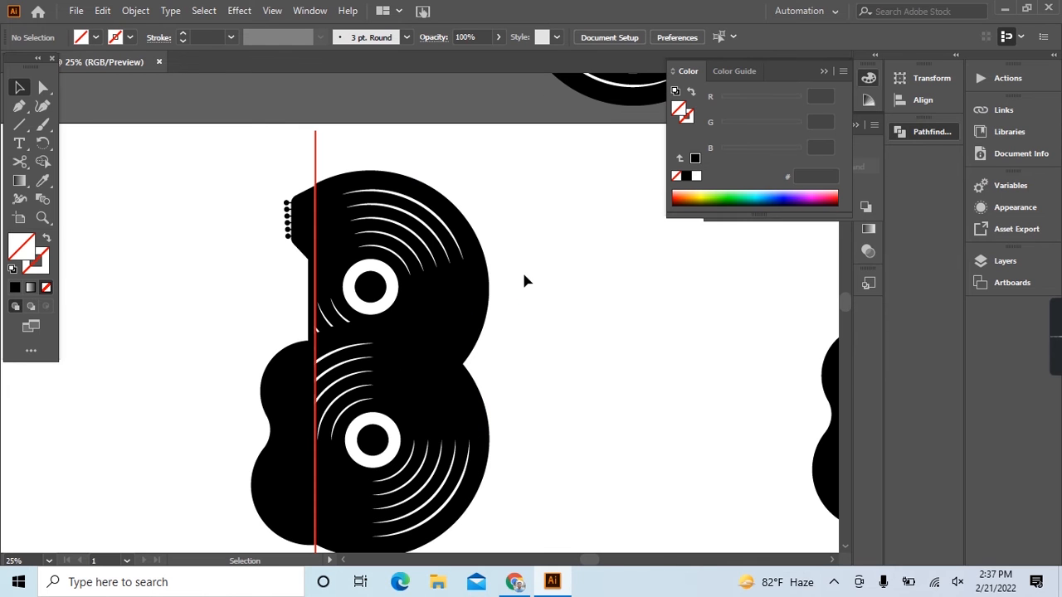
click(469, 320)
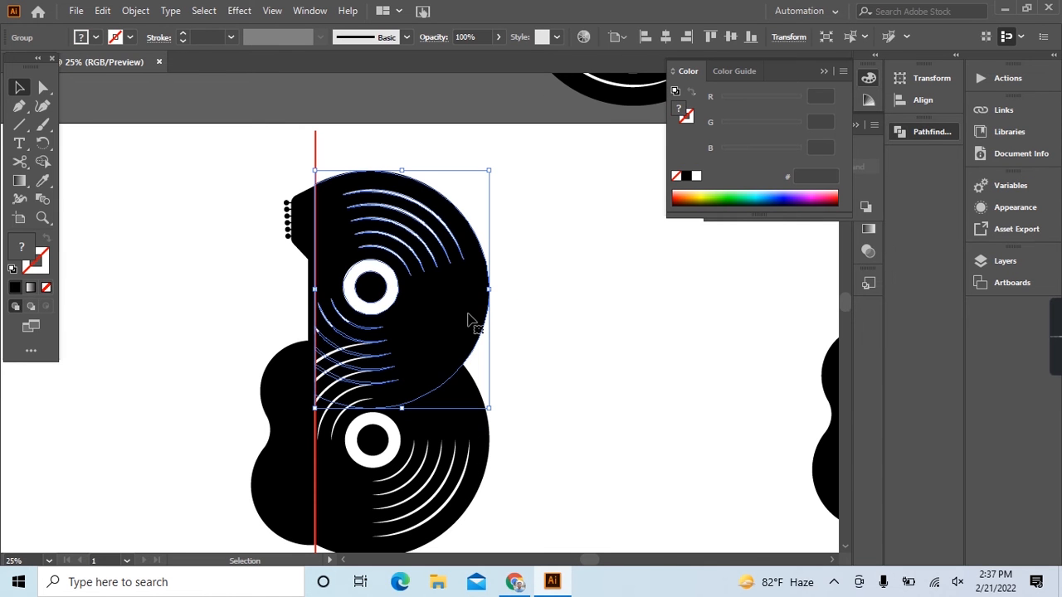
click(532, 300)
click(467, 323)
click(133, 12)
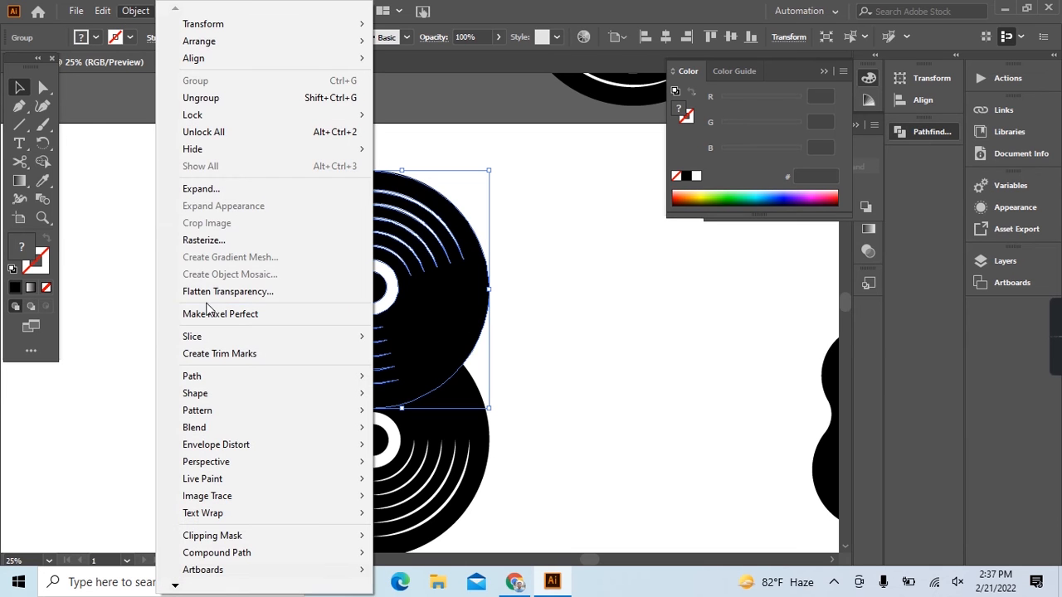
mouse_move(211, 375)
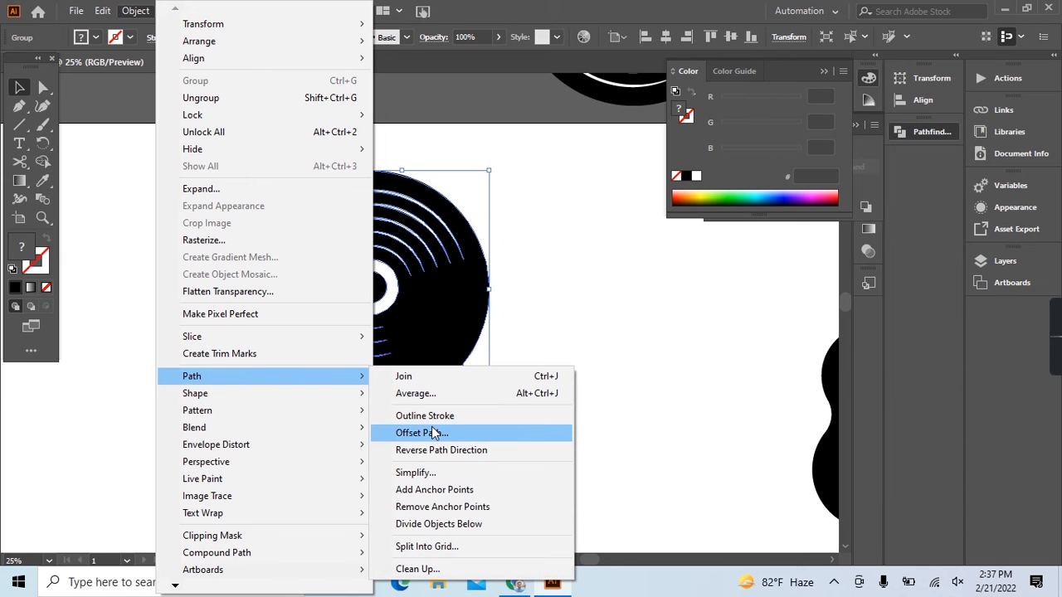
click(427, 434)
click(793, 338)
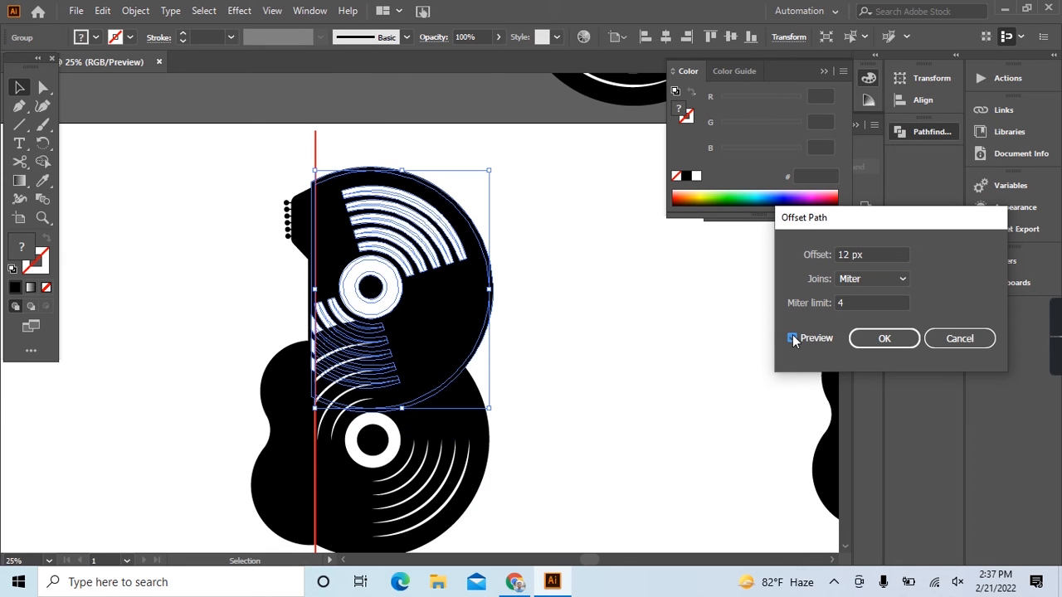
click(873, 254)
key(Up)
key(Up)
click(885, 337)
Confirm the 12 px offset and use Shape Builder to remove its narrow crescent strip where the upper disc overlaps the lower disc.
drag(520, 338, 245, 416)
scroll(462, 413, up, 1)
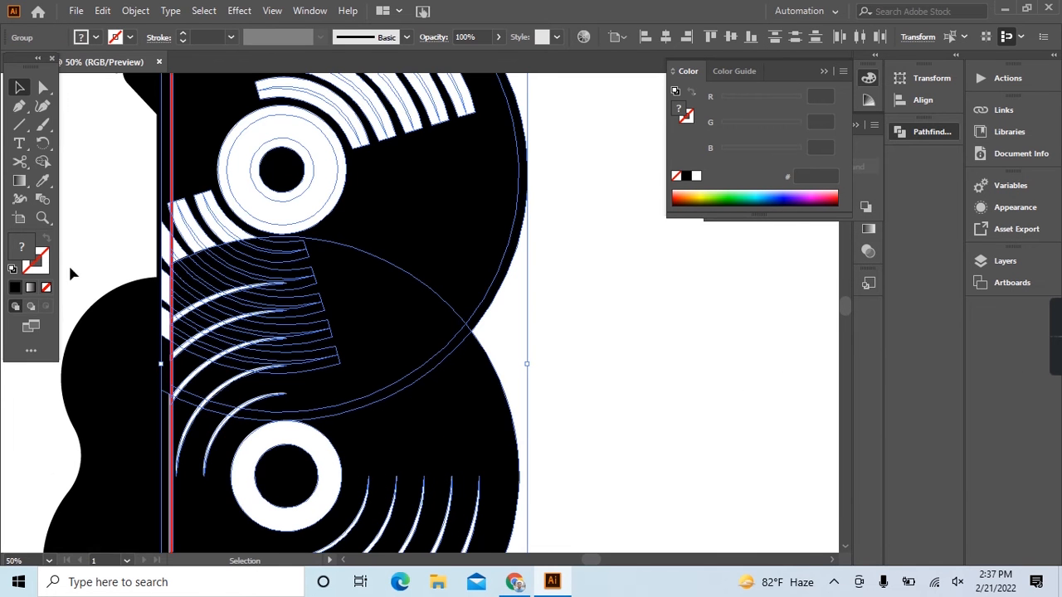
click(42, 164)
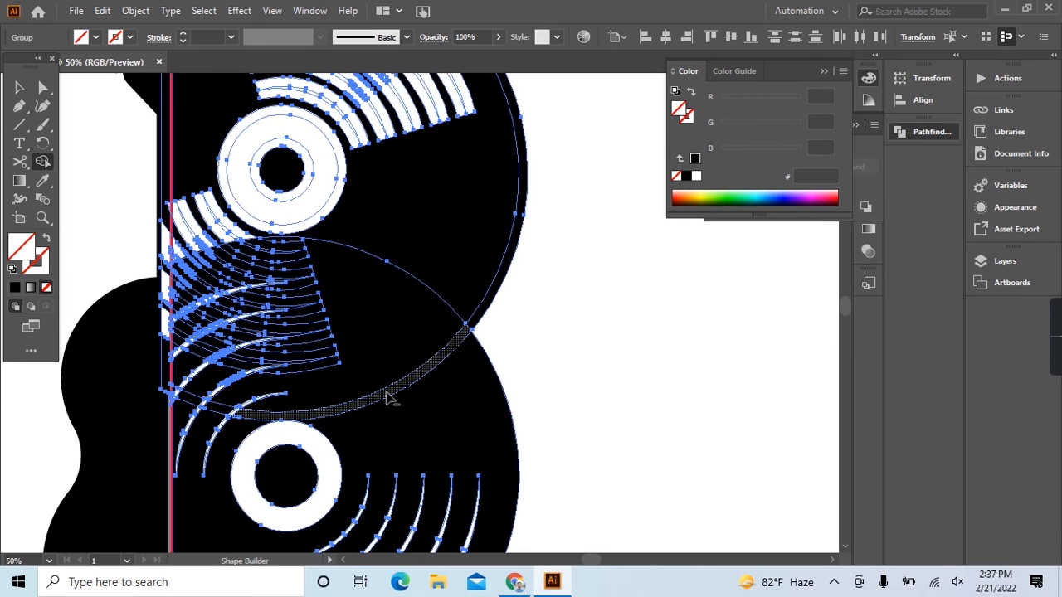
click(390, 398)
click(20, 87)
click(572, 313)
Ungroup the upper record disc together with its offset outlines and deselect it.
click(510, 276)
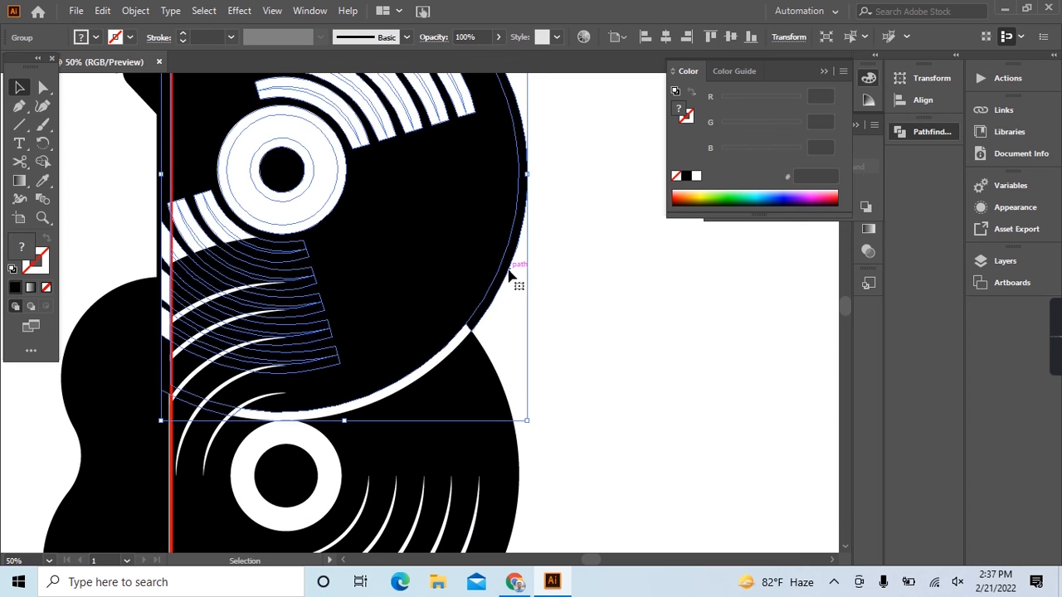
key(Delete)
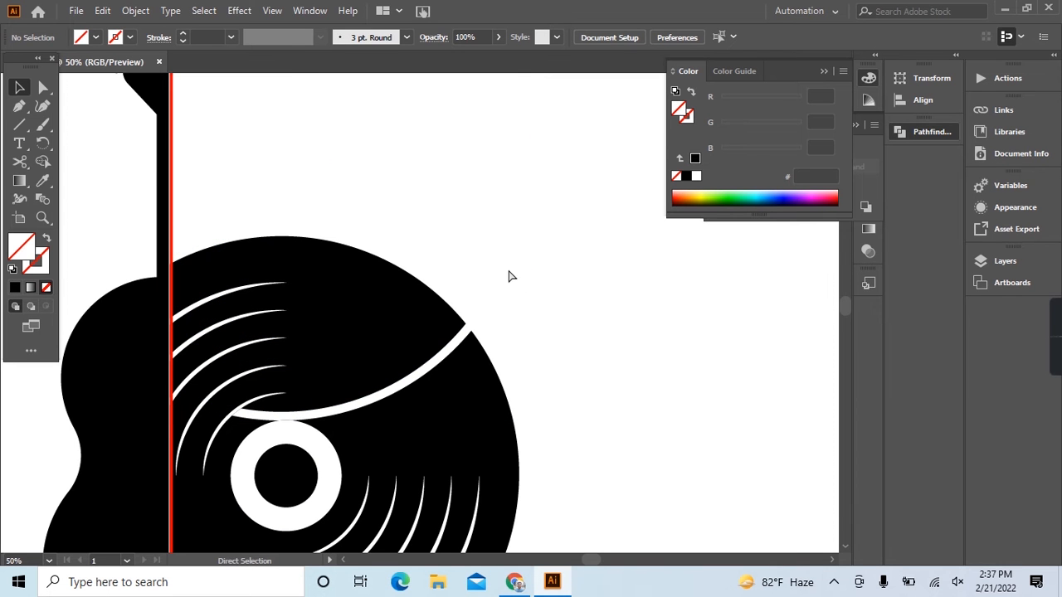
key(ctrl+z)
right_click(511, 276)
click(569, 398)
click(566, 336)
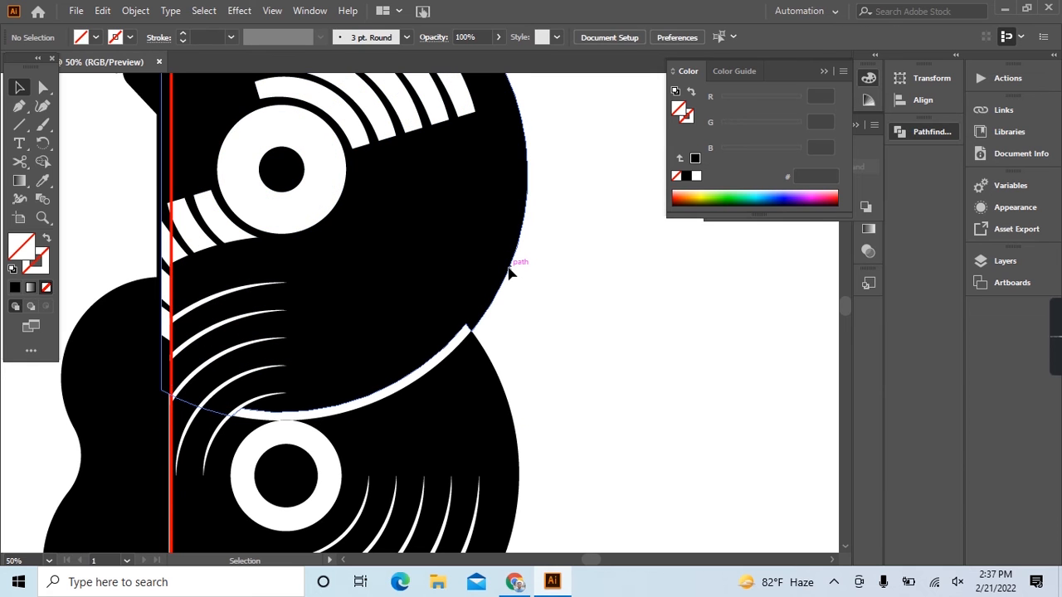
Ungroup the upper disc's nested black artwork one level further.
click(510, 273)
key(Delete)
key(ctrl+z)
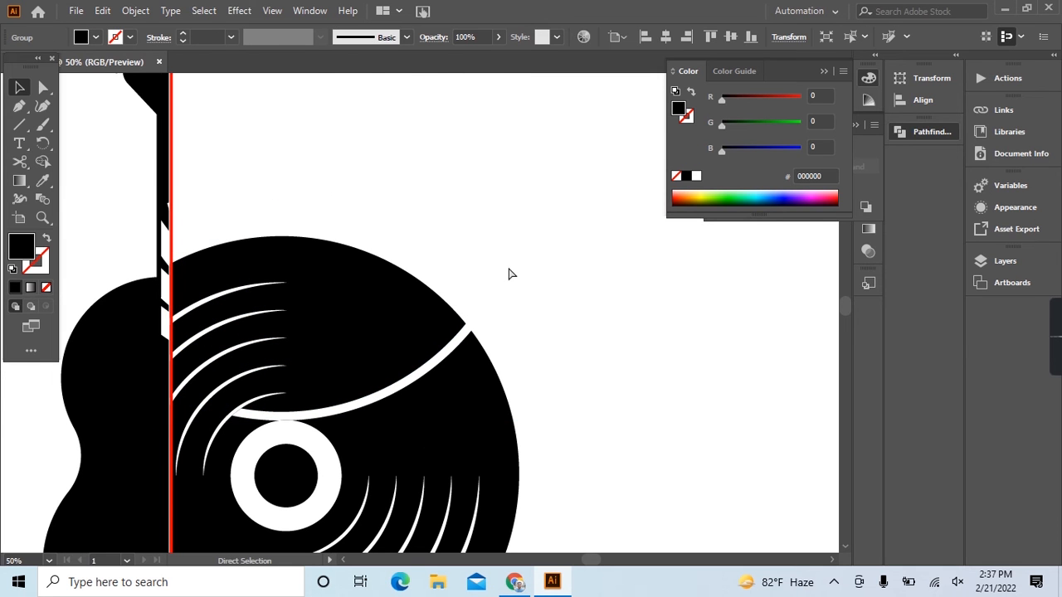
right_click(510, 273)
click(572, 399)
click(538, 268)
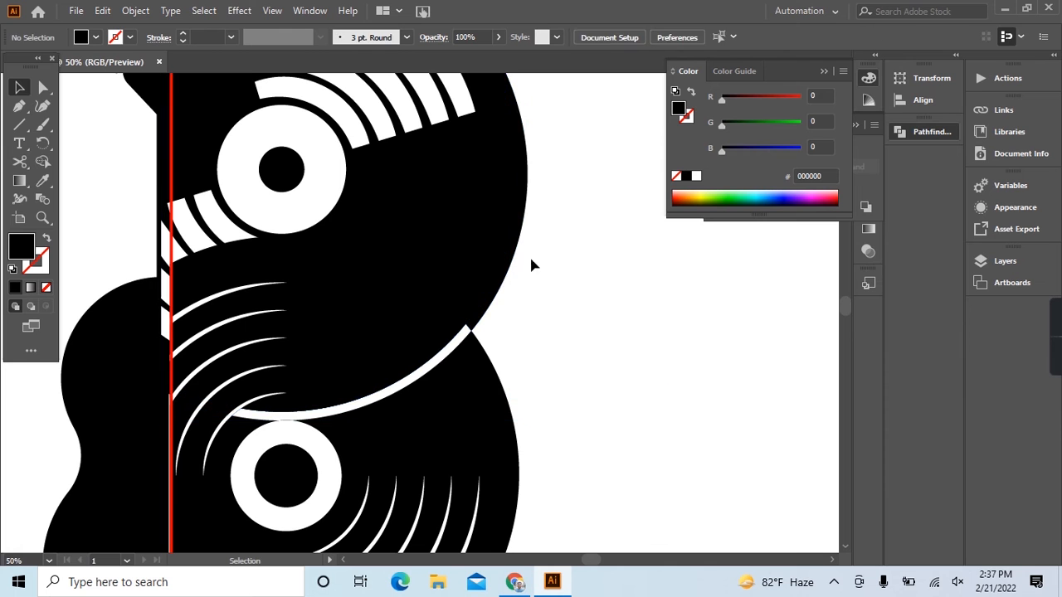
Ungroup the upper disc's black shapes once more and delete only the outer offset outline.
click(518, 243)
key(Delete)
key(a)
key(ctrl+z)
scroll(507, 242, up, 2)
right_click(508, 239)
click(558, 366)
click(580, 298)
click(524, 269)
click(526, 268)
Delete the group of thick white offset grooves from the upper record disc.
scroll(523, 269, down, 2)
scroll(332, 365, up, 2)
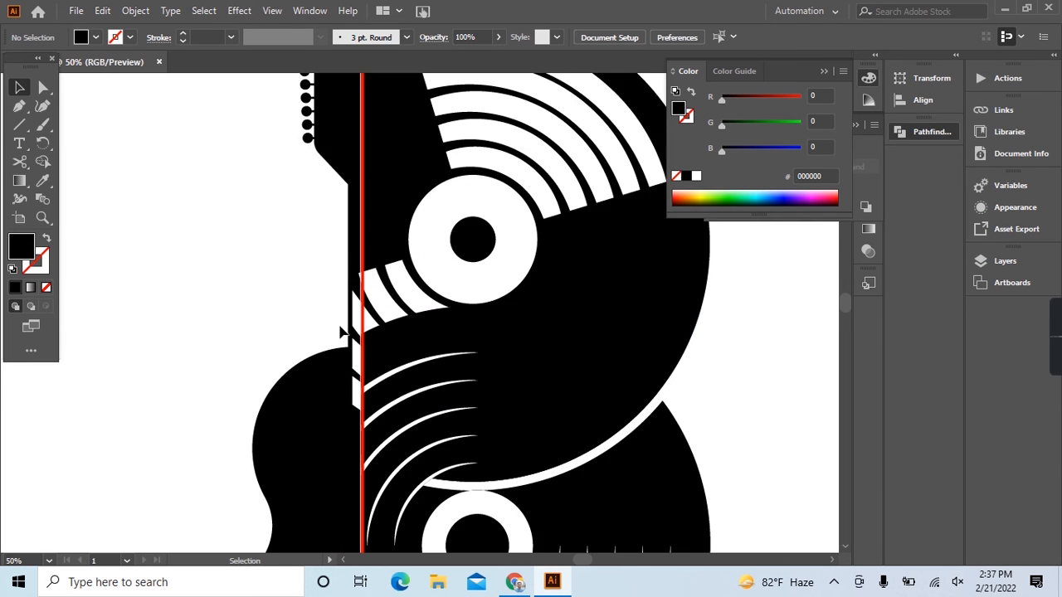
click(356, 311)
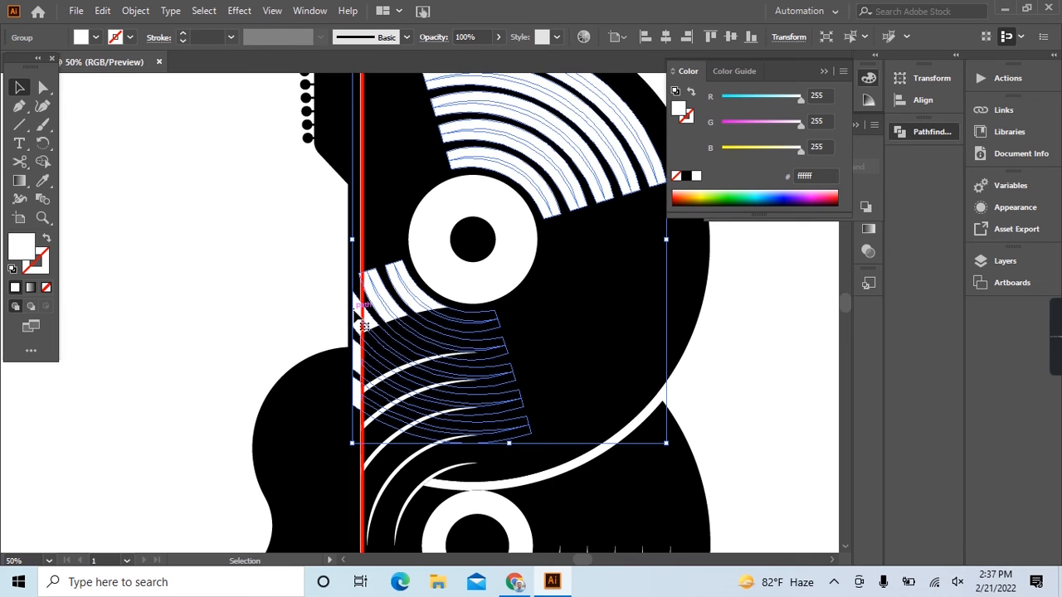
key(Delete)
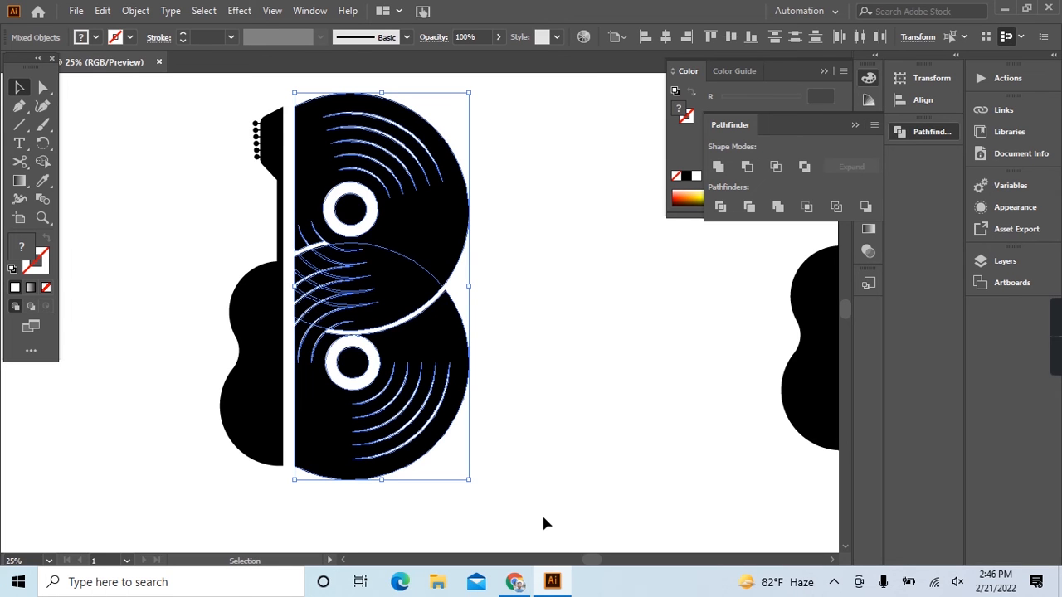
Ungroup the trimmed record disc artwork and unlock all locked objects.
key(ctrl+shift+g)
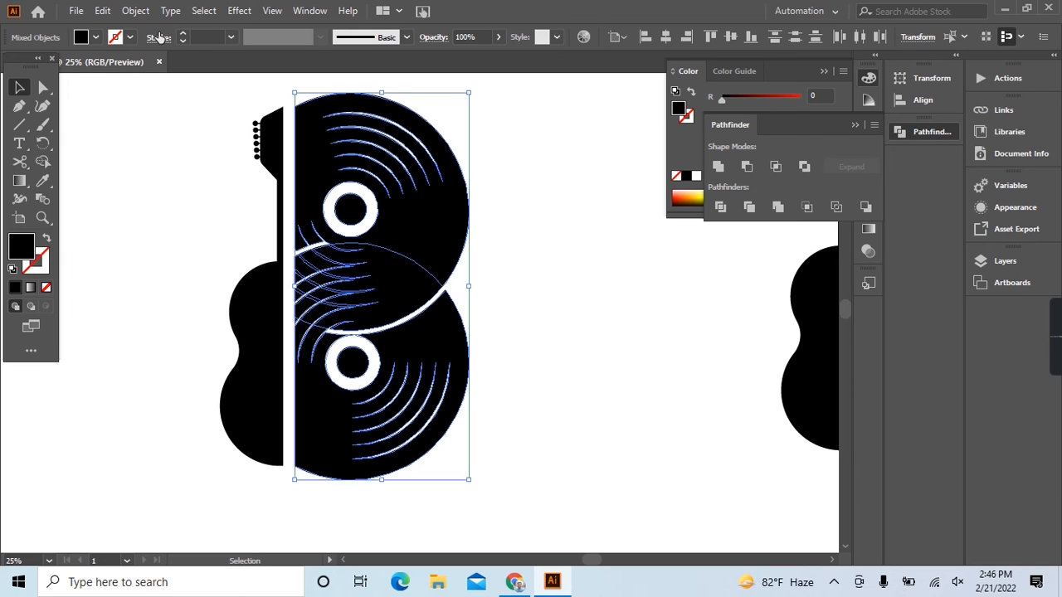
click(97, 38)
drag(220, 110, 275, 474)
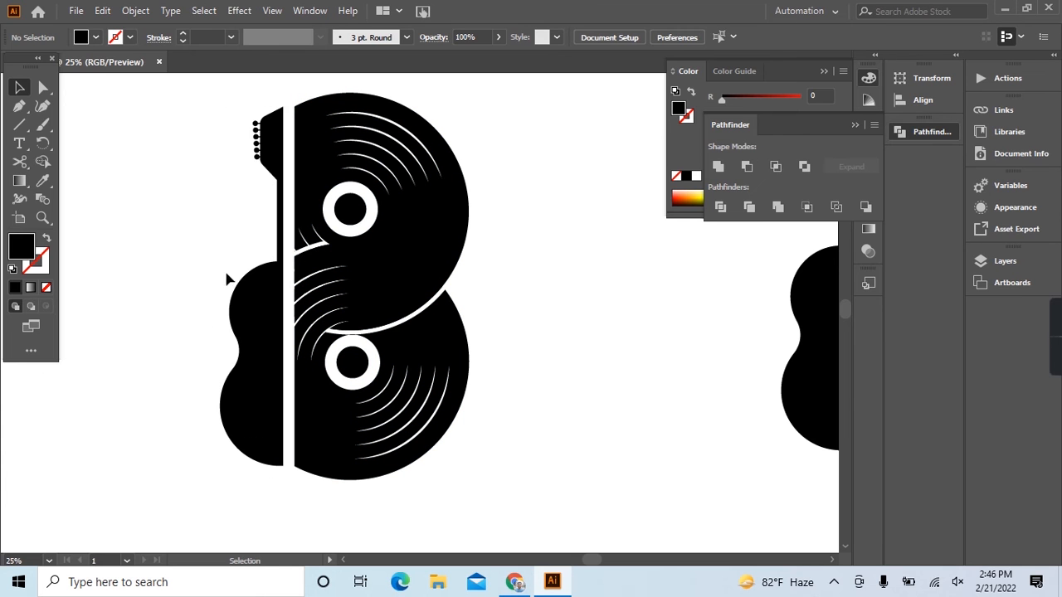
key(ctrl+alt+2)
Select the half-guitar and fill it with the light orange swatch (R=251, G=176, B=59).
drag(221, 115, 269, 482)
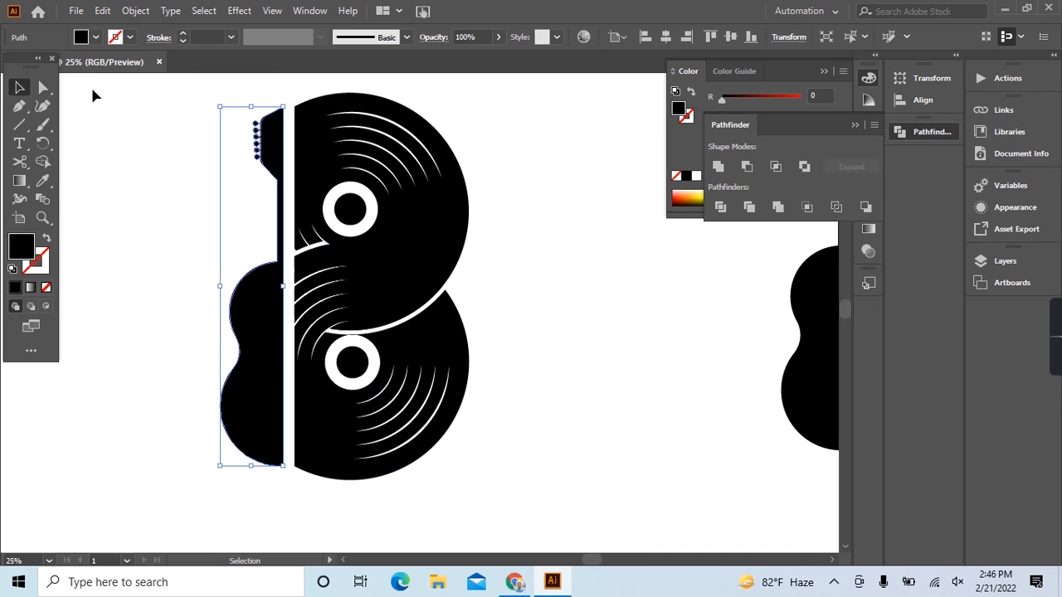
click(95, 38)
click(10, 75)
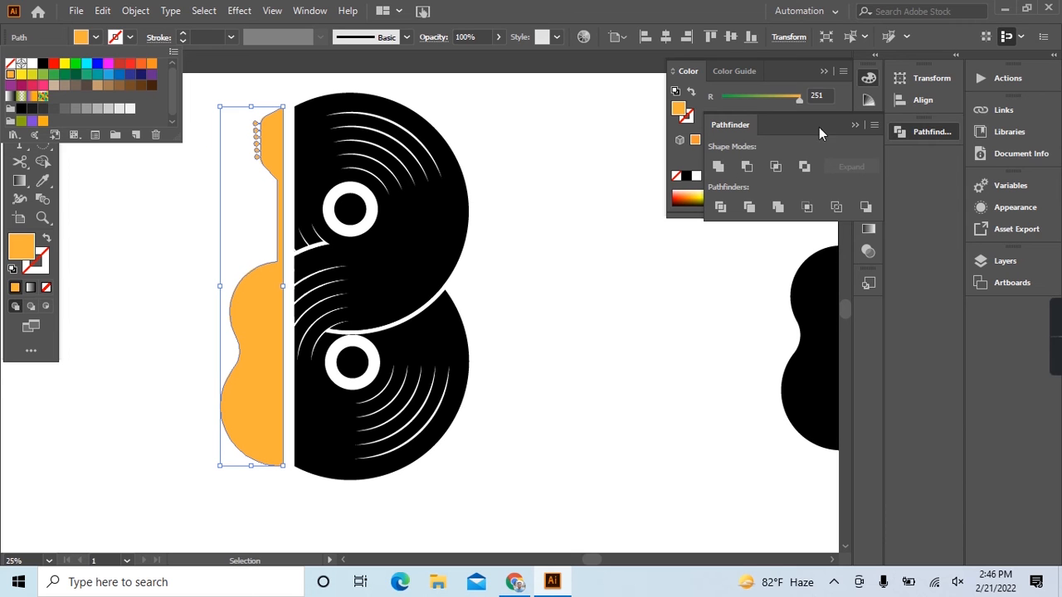
click(828, 73)
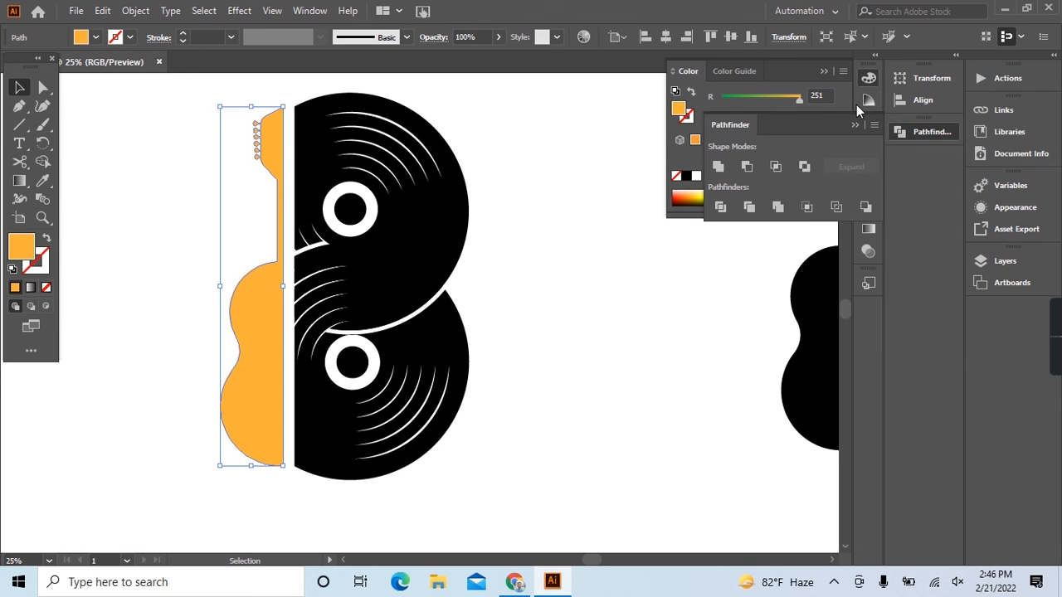
click(897, 130)
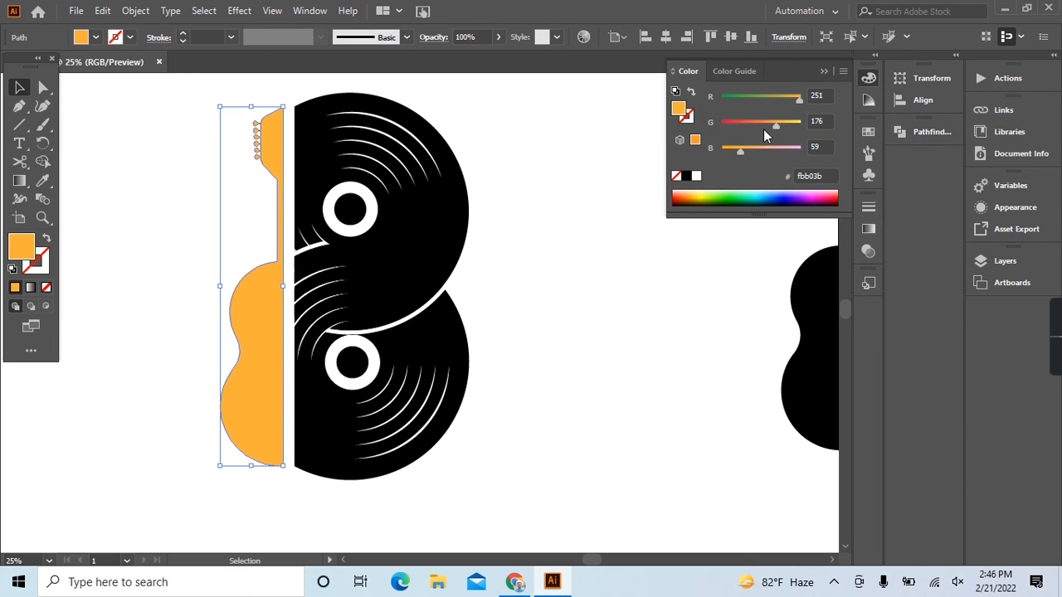
Give the half-guitar a linear gradient fill with the light orange as its starting color stop.
click(867, 230)
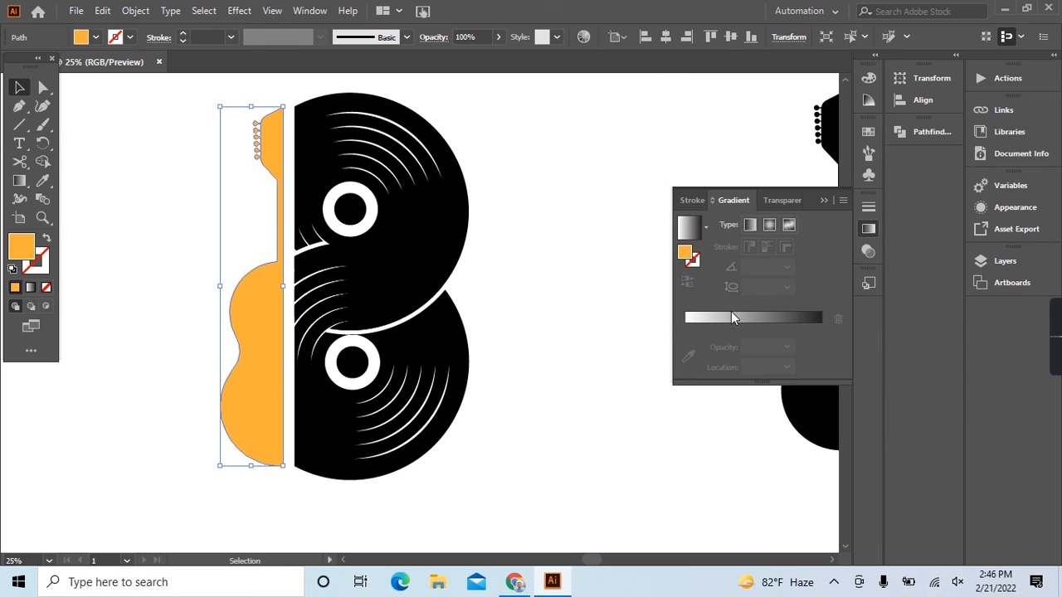
click(703, 322)
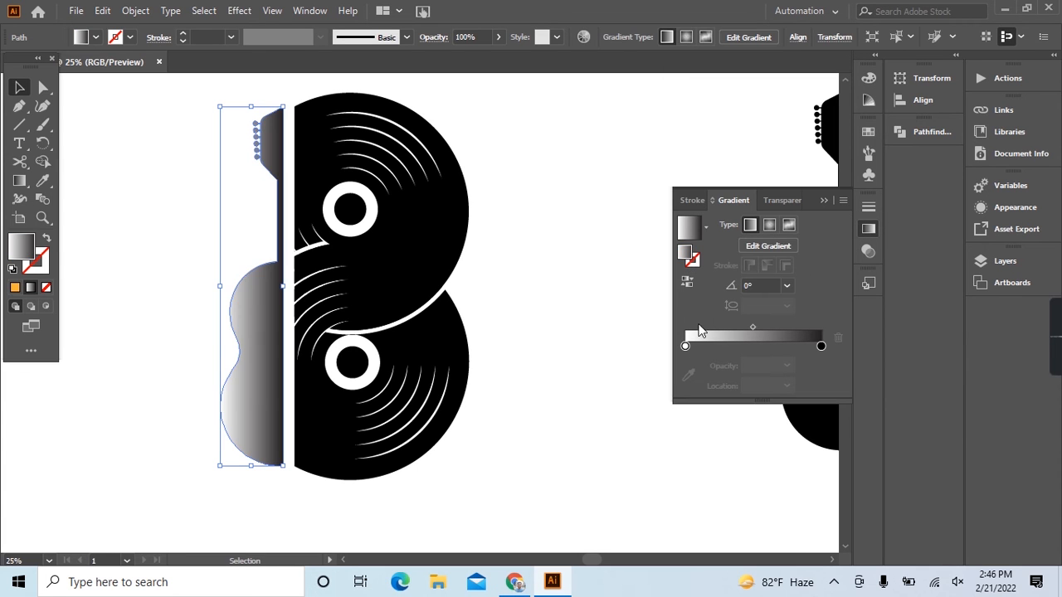
key(ctrl+z)
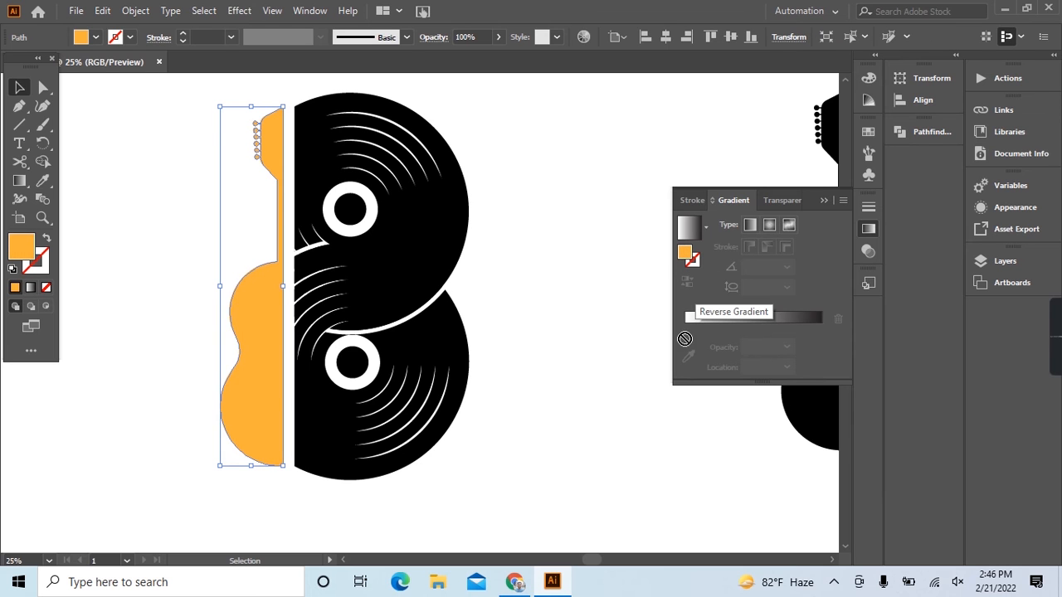
click(683, 333)
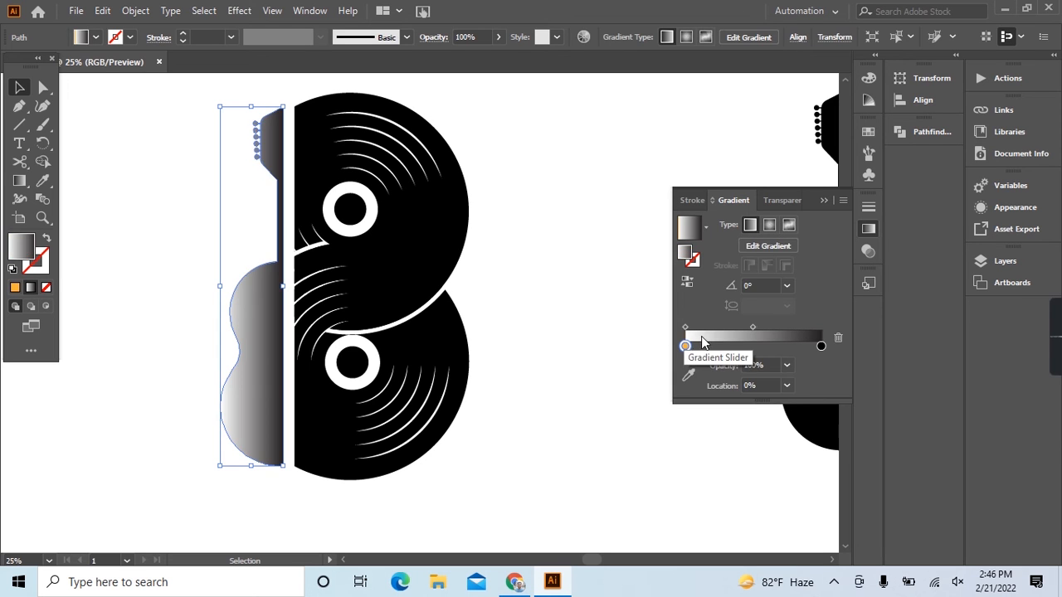
click(701, 345)
mouse_move(701, 346)
mouse_down()
mouse_move(712, 347)
mouse_move(685, 346)
mouse_up()
click(686, 347)
Set the end color stop of the guitar's gradient to the orange swatch R=247 G=147 B=30.
click(822, 346)
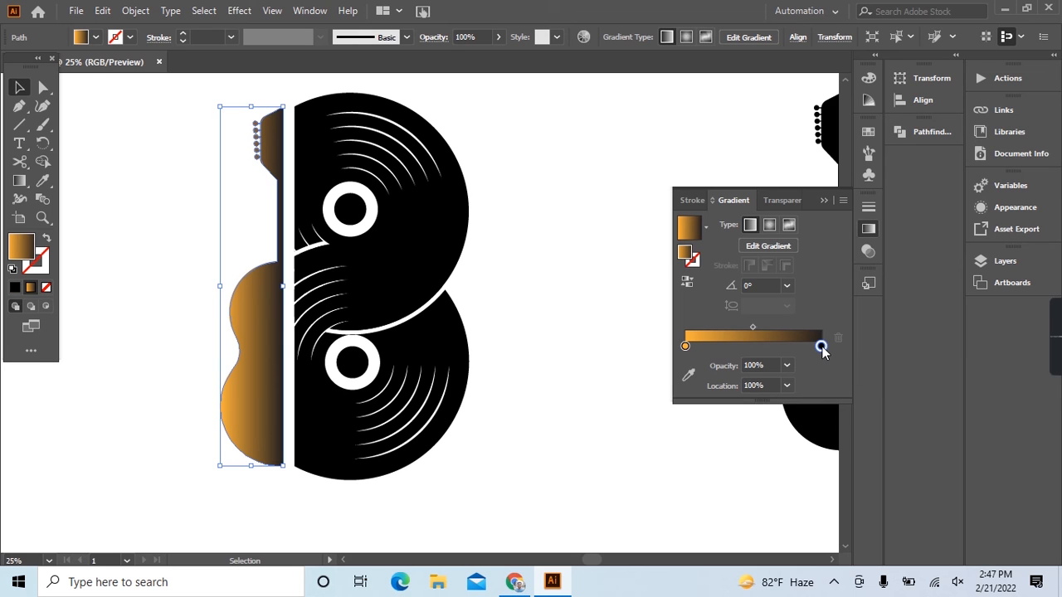
double_click(822, 347)
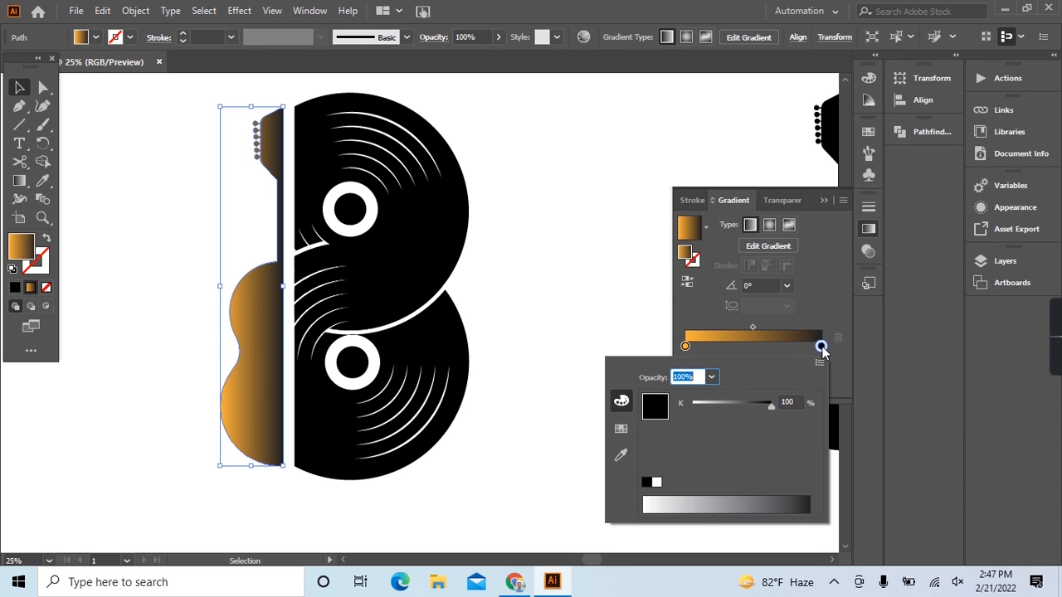
click(620, 432)
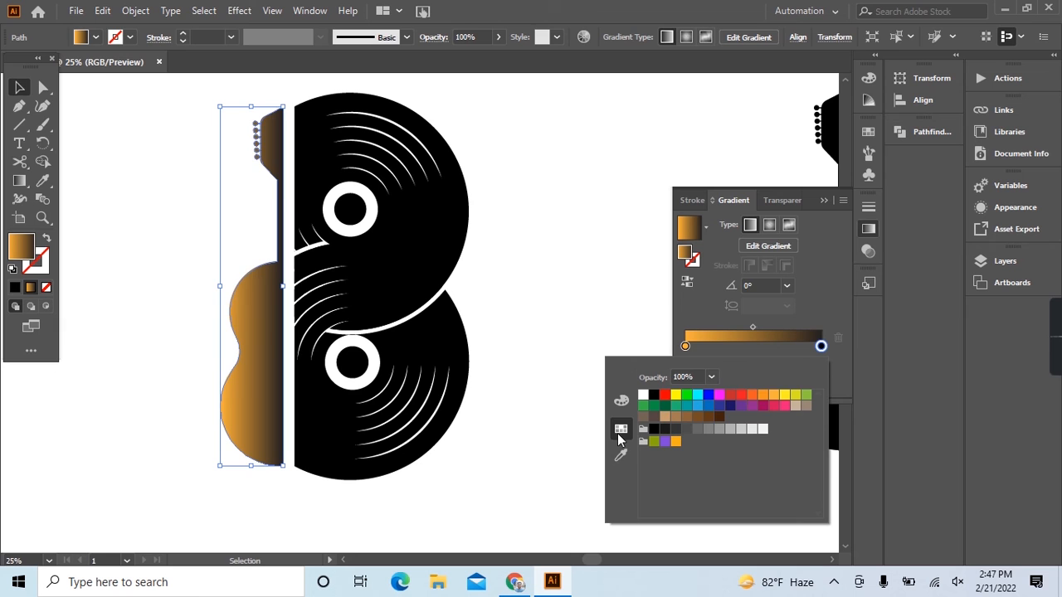
click(773, 395)
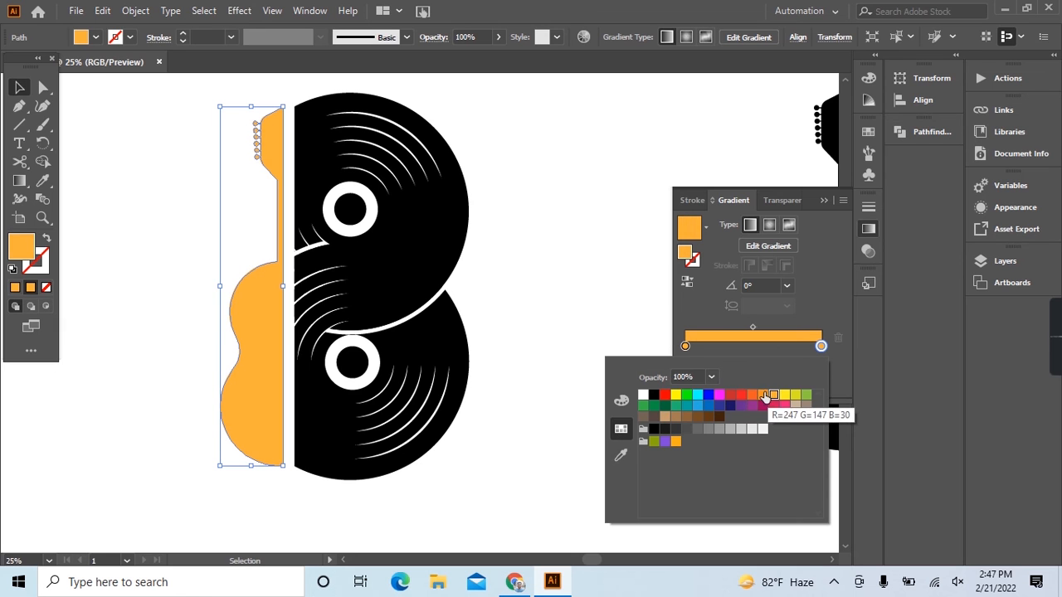
click(763, 395)
click(752, 396)
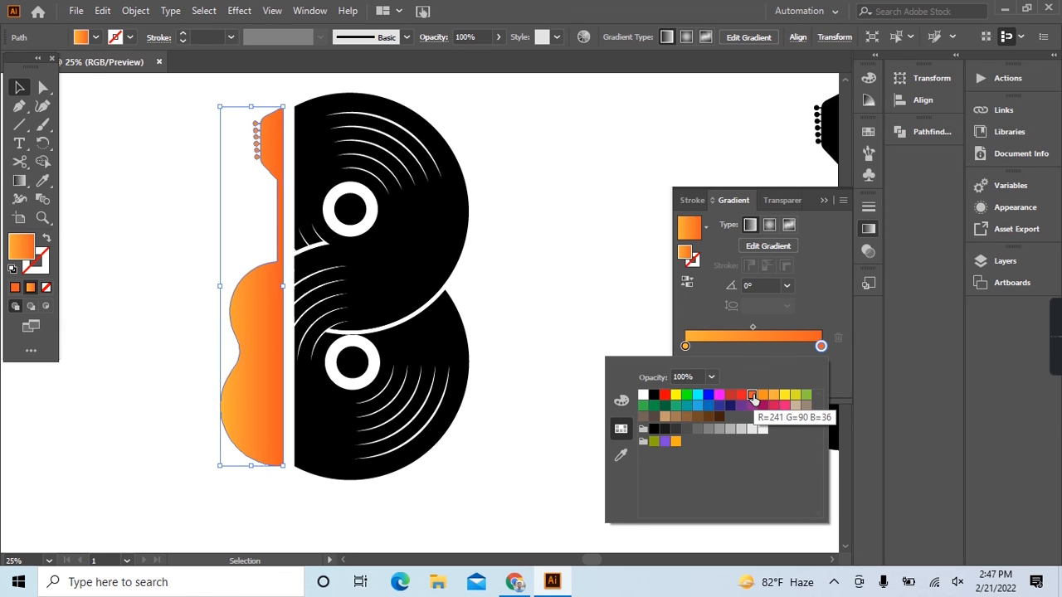
click(763, 396)
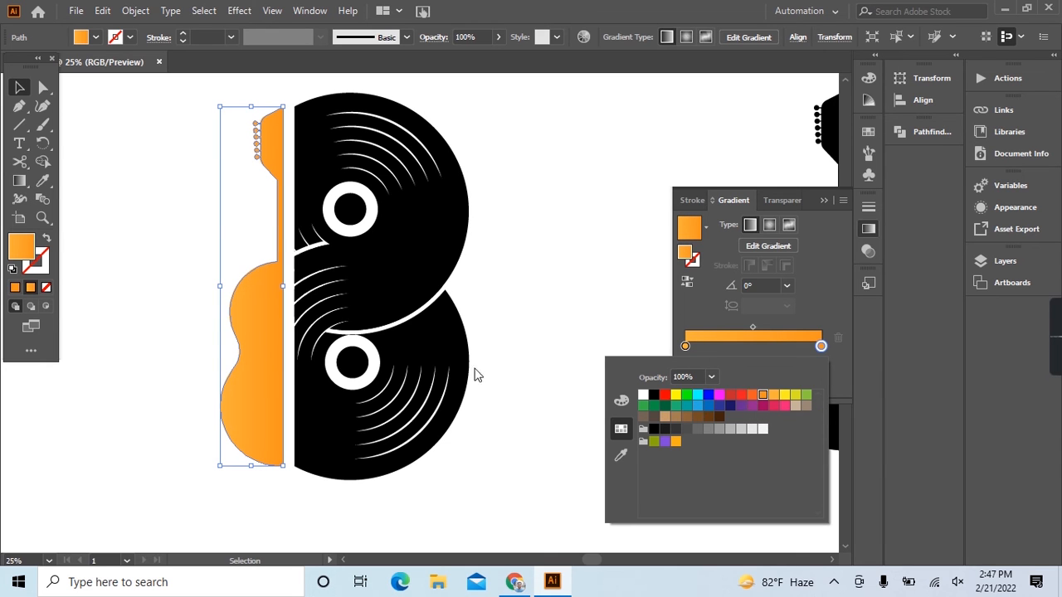
Redraw the guitar's gradient diagonally upward from beside its body into the record discs, at an angle of about 18°.
click(20, 181)
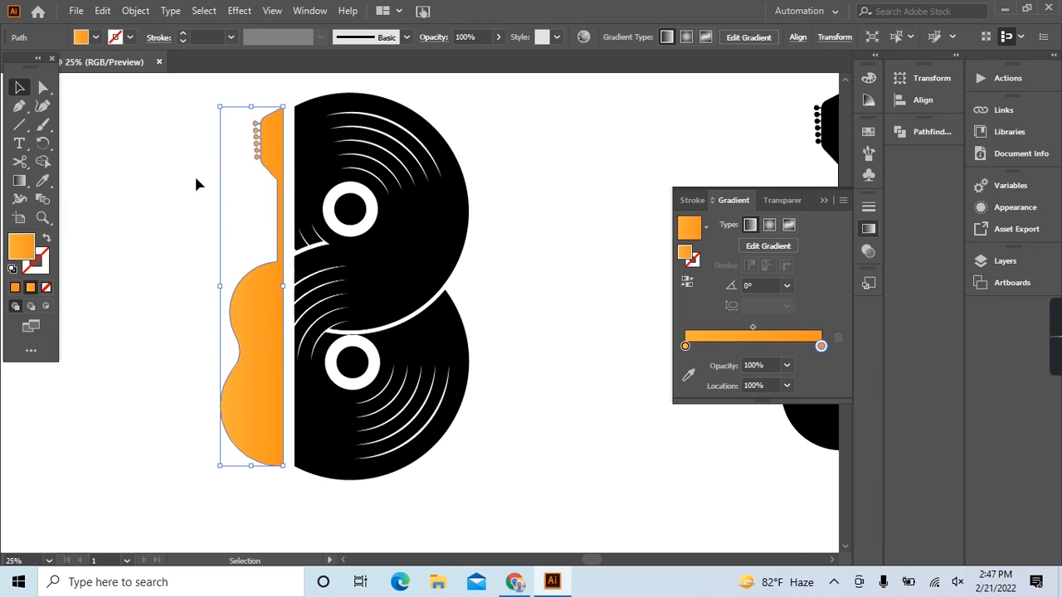
click(20, 181)
drag(135, 225, 578, 245)
mouse_move(177, 405)
mouse_down()
mouse_move(323, 379)
mouse_move(386, 206)
mouse_move(371, 229)
mouse_move(351, 361)
mouse_move(488, 236)
mouse_move(438, 315)
mouse_up()
drag(153, 328, 414, 244)
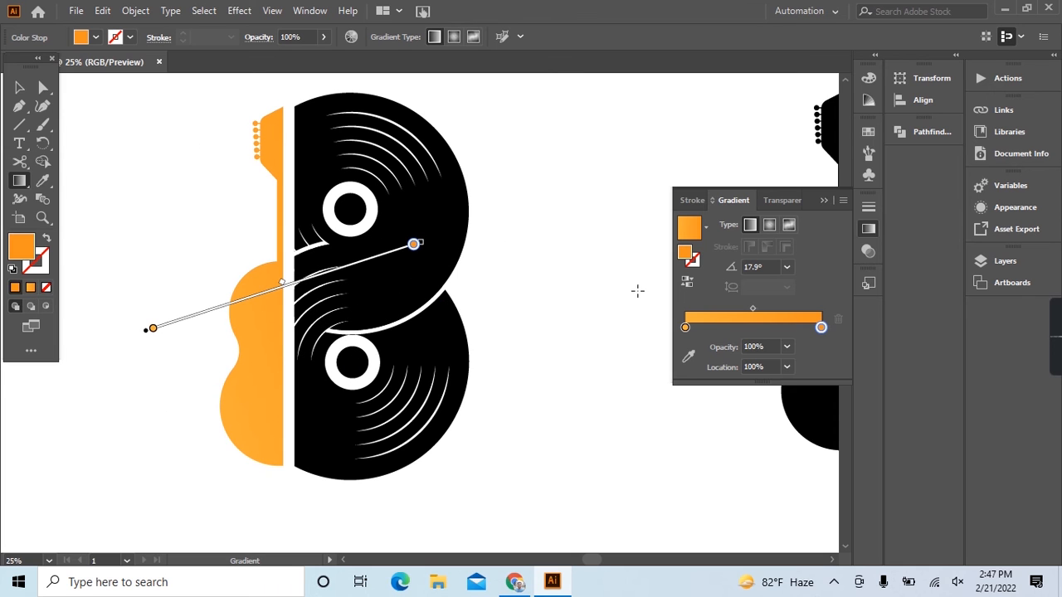
Change the starting color stop of the guitar's gradient to the red-orange swatch (R=241 G=90 B=36).
click(685, 328)
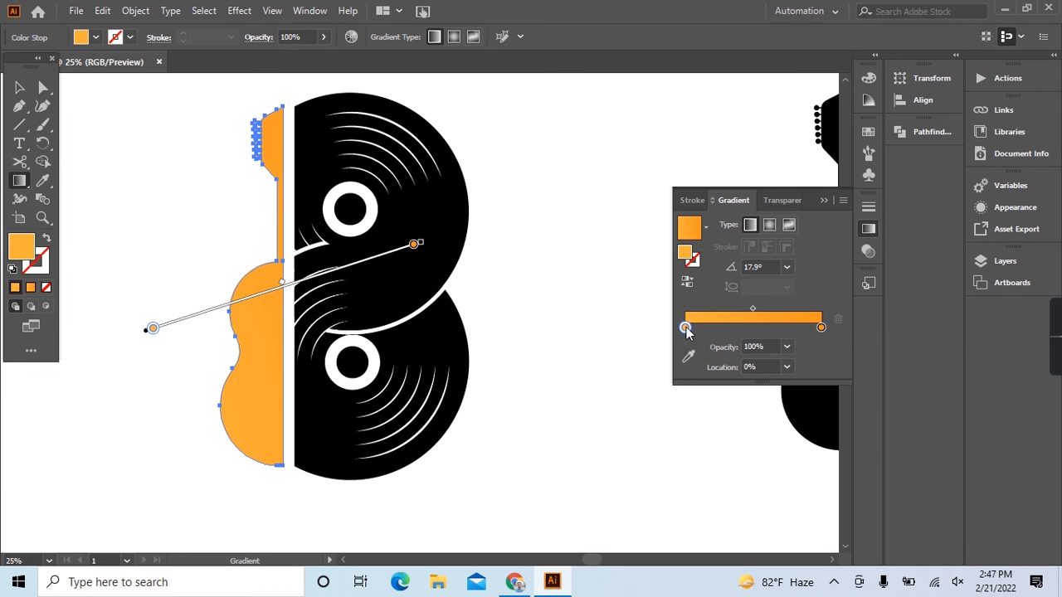
double_click(685, 328)
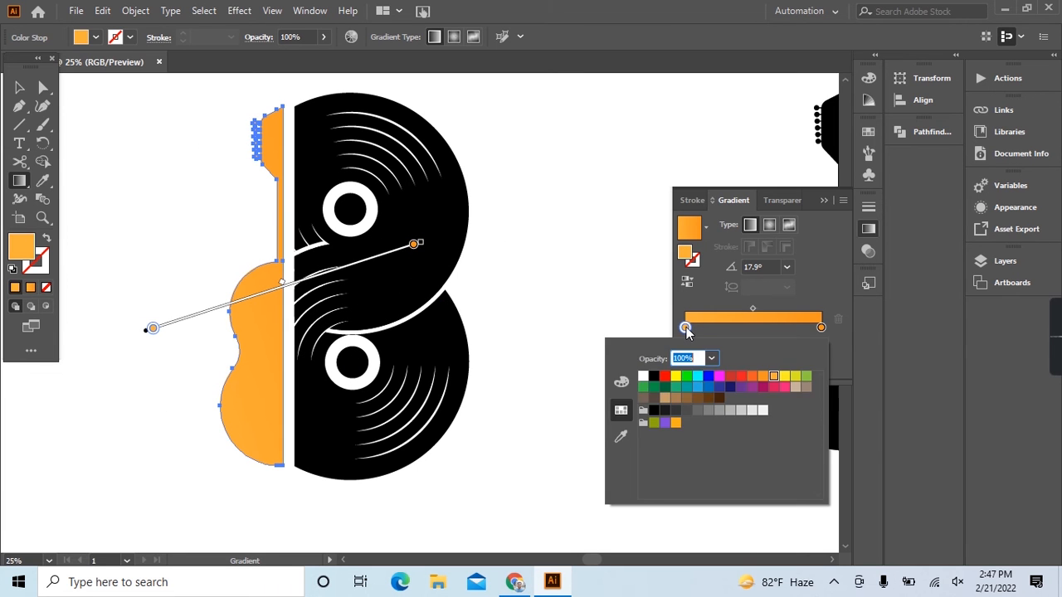
click(764, 377)
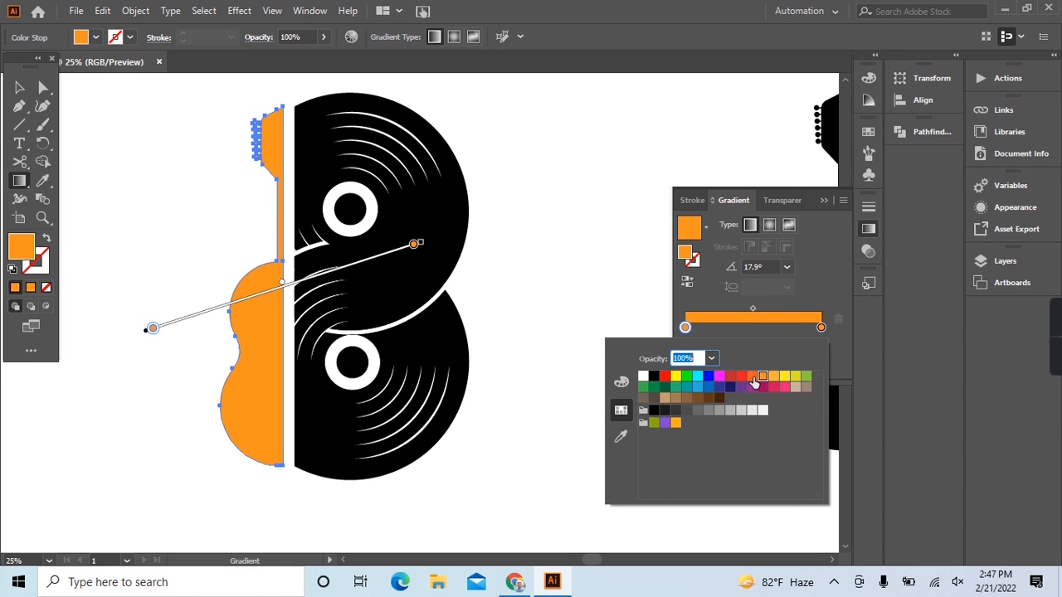
click(752, 378)
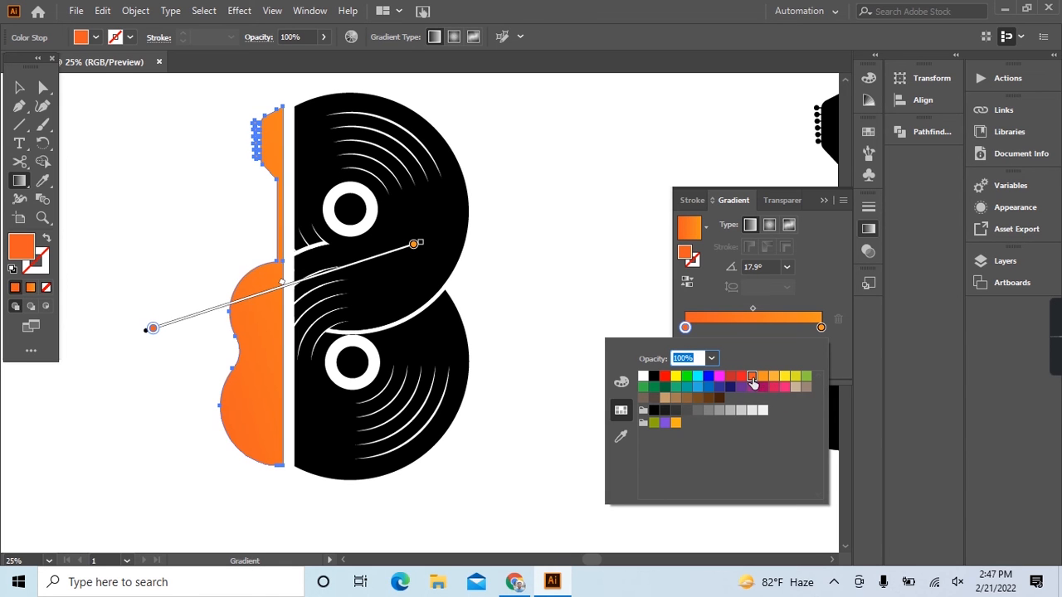
Redraw the guitar's gradient as a short, nearly horizontal transition across the body's edge, and leave all artwork deselected.
click(20, 181)
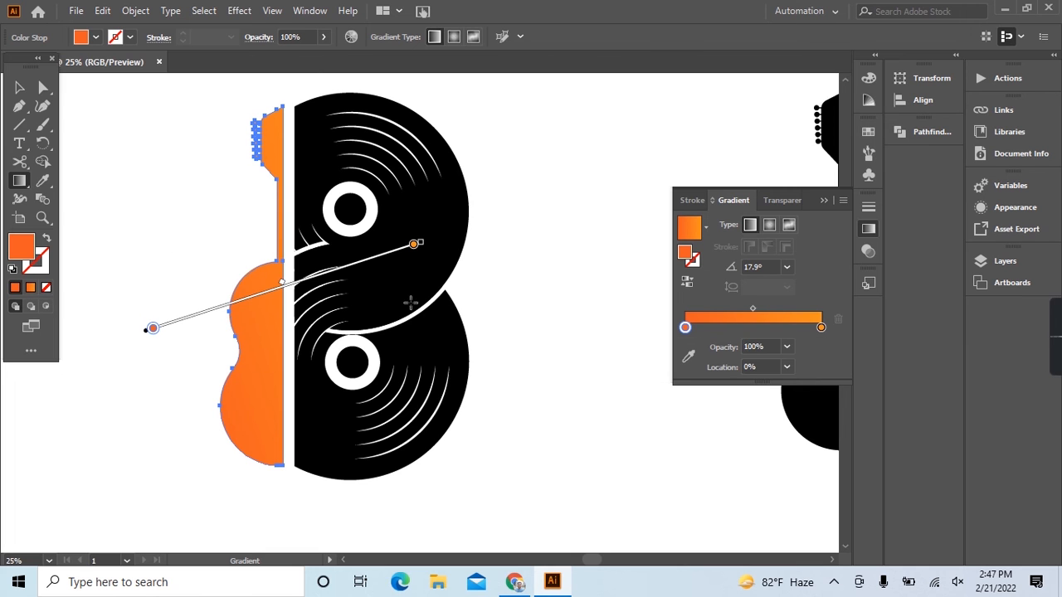
drag(185, 279, 263, 270)
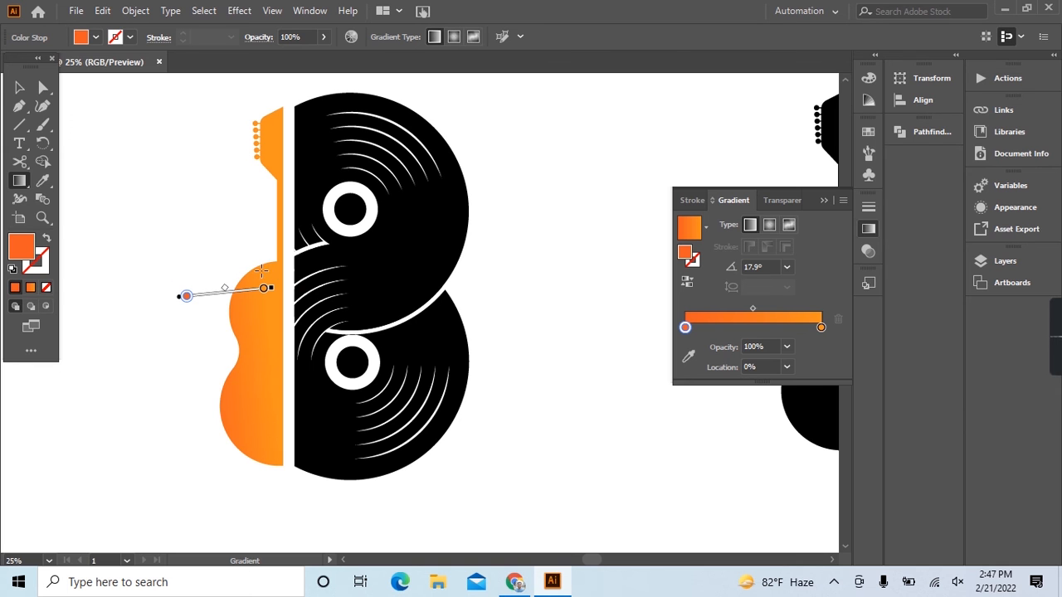
click(19, 87)
drag(318, 85, 470, 458)
click(571, 445)
scroll(501, 392, down, 1)
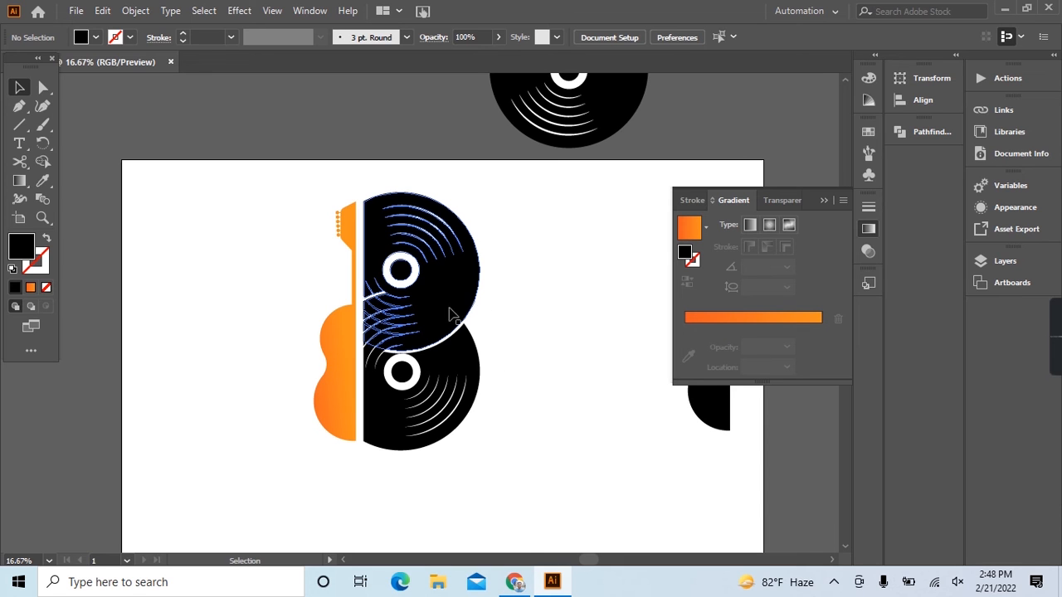
Duplicate the complete letter B logo and place the copy to the right of the original.
drag(297, 198, 499, 484)
scroll(426, 385, down, 1)
scroll(408, 356, right, 2)
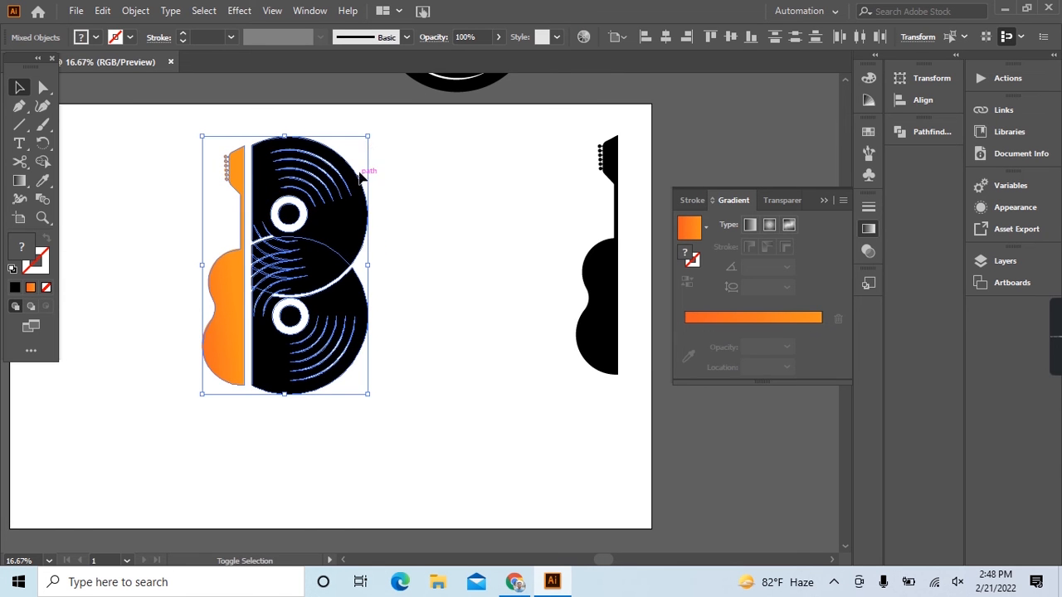
drag(368, 139, 313, 225)
scroll(287, 262, up, 2)
drag(295, 262, 448, 268)
scroll(427, 268, up, 3)
click(324, 115)
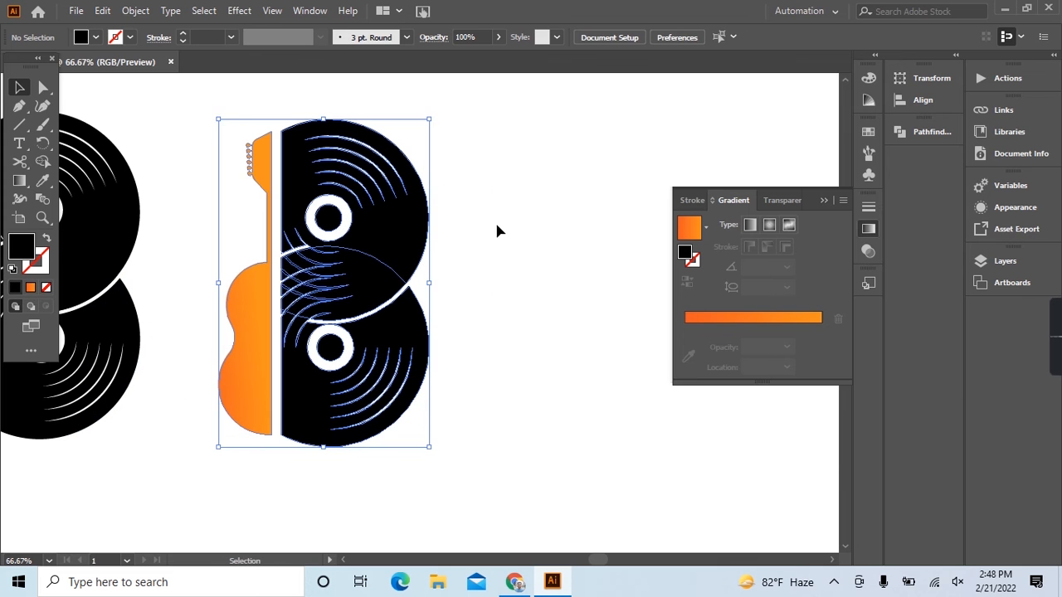
Apply the guitar's orange gradient to the copy's two record discs and redraw it as one sweep across them.
drag(323, 114, 390, 427)
key(i)
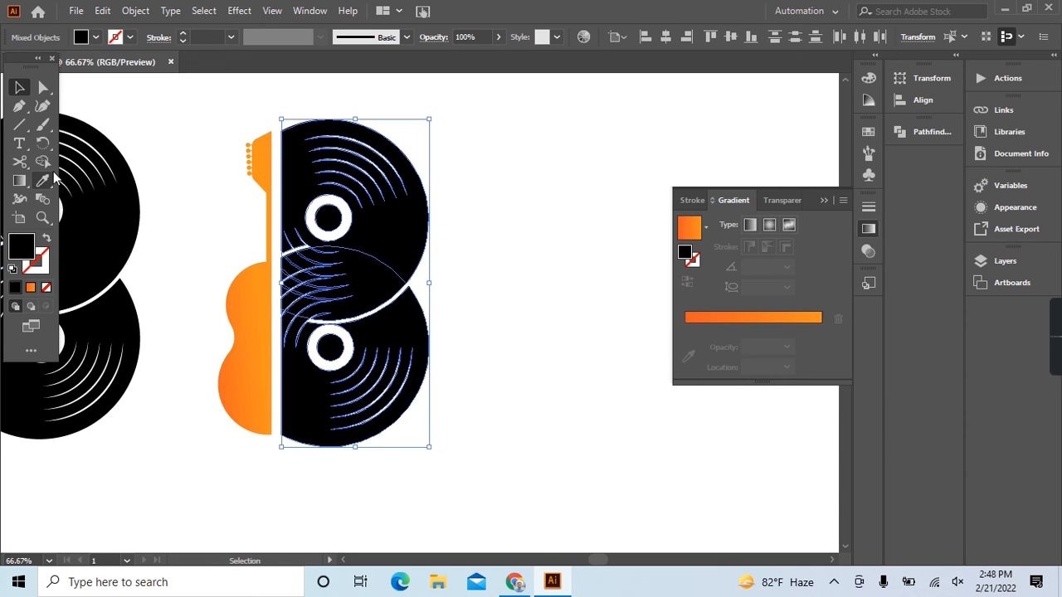
click(254, 301)
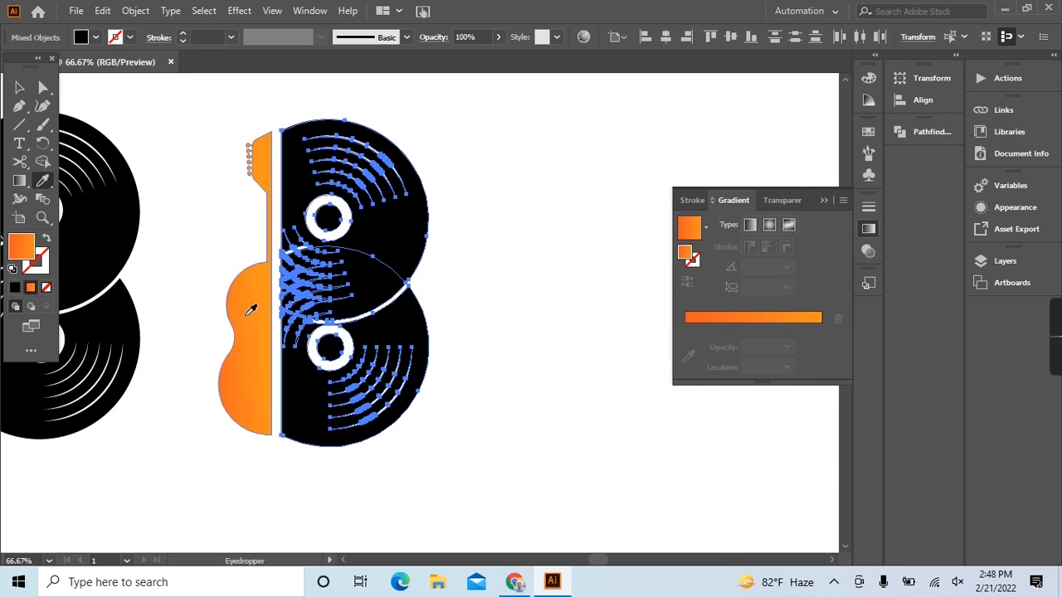
click(20, 182)
drag(246, 195, 543, 241)
drag(475, 183, 400, 182)
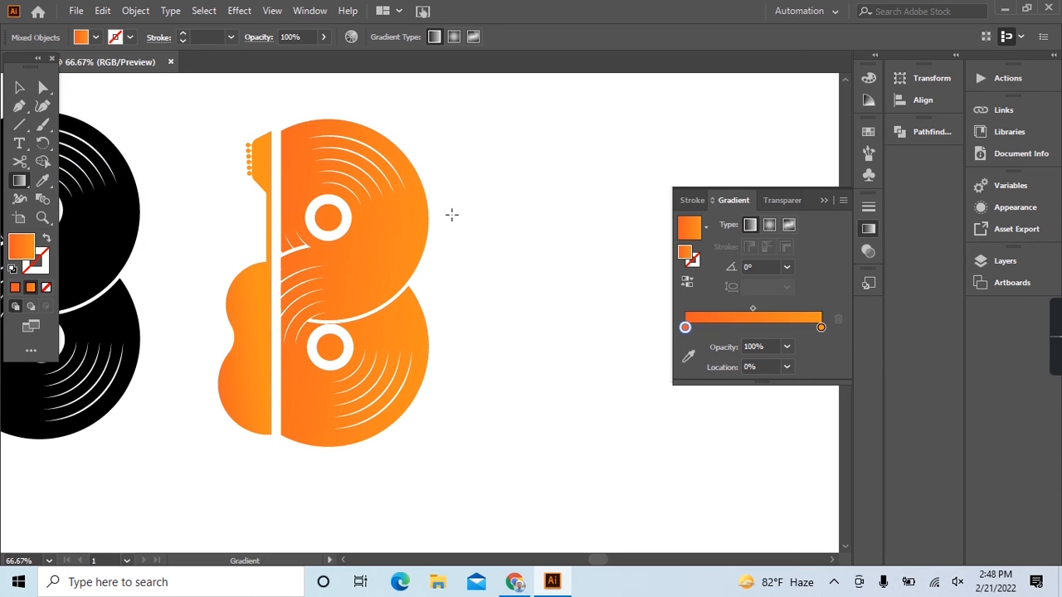
drag(452, 215, 453, 215)
Fill the copy's half-guitar with the black sampled from the original logo's record disc, and leave it deselected.
click(19, 88)
drag(197, 119, 265, 435)
click(44, 184)
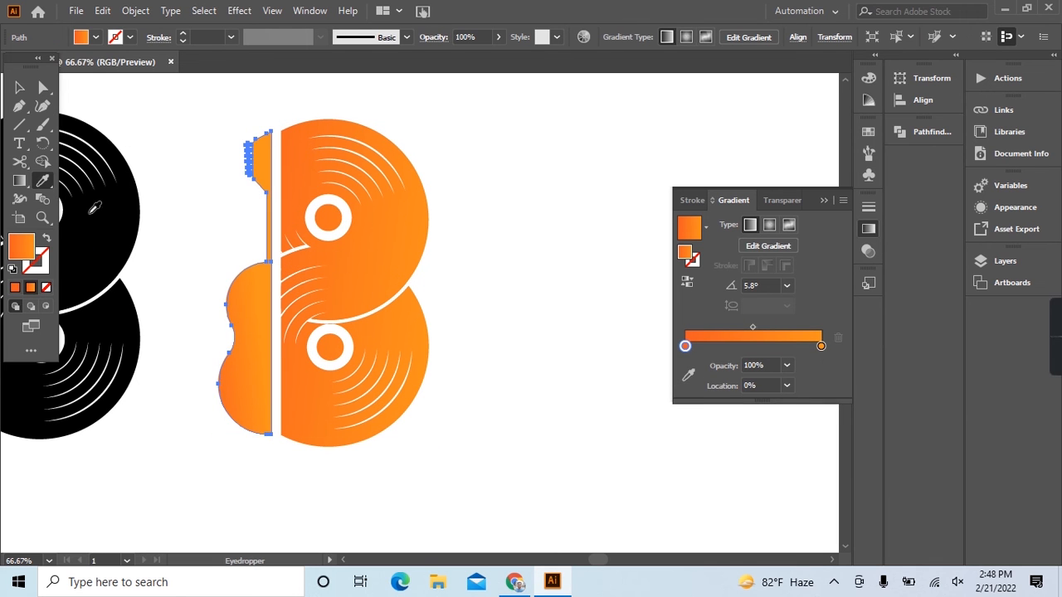
click(67, 184)
key(v)
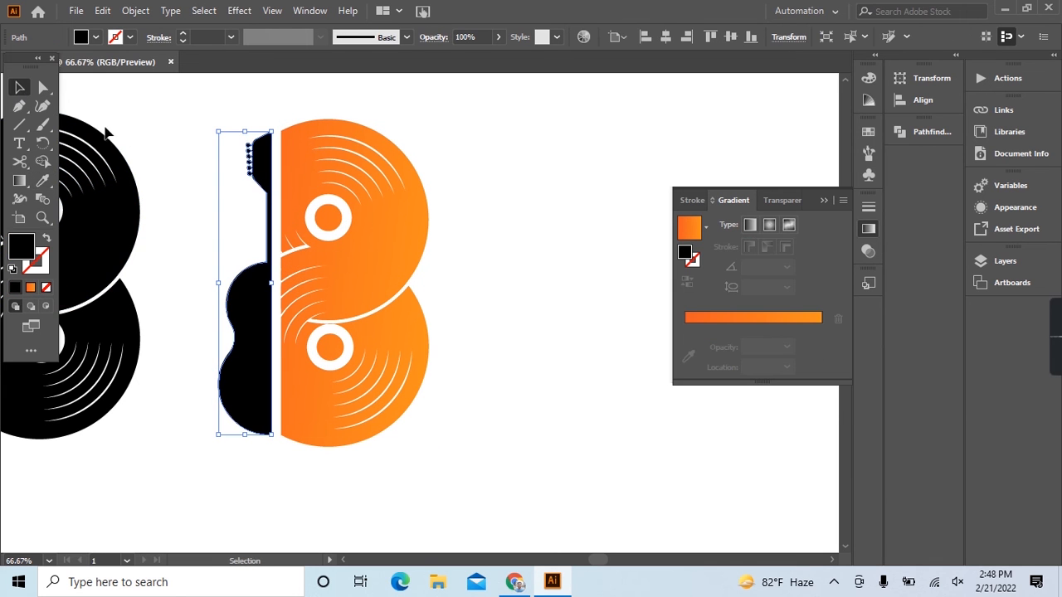
click(203, 174)
Move the logo copy with the orange discs well below the original, into open artboard space.
key(ctrl+minus)
key(ctrl+minus)
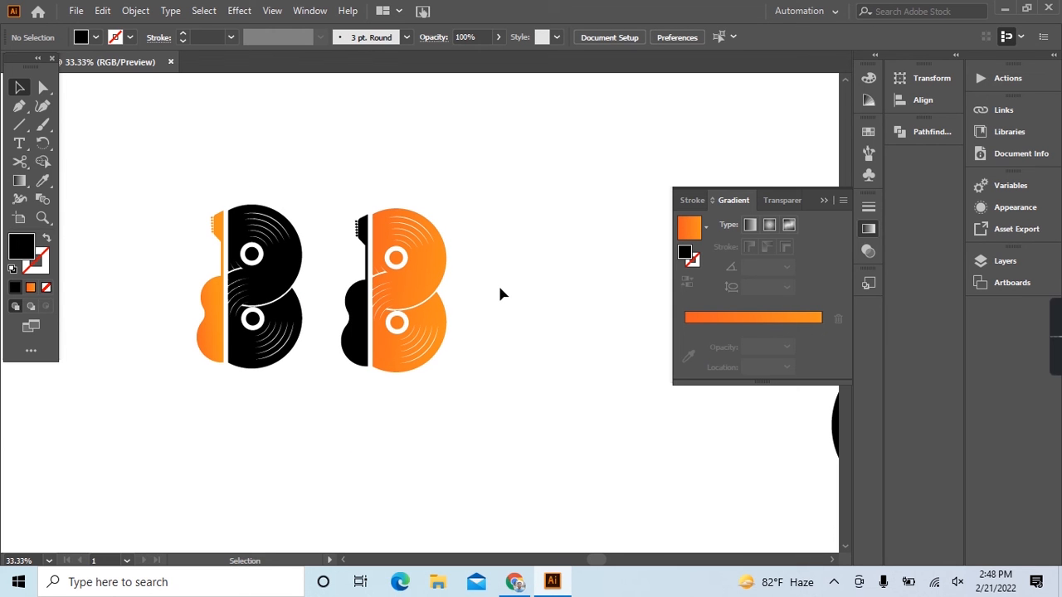
drag(332, 192, 457, 403)
mouse_move(195, 190)
mouse_down()
mouse_move(248, 264)
mouse_move(295, 371)
mouse_move(285, 304)
mouse_move(201, 176)
mouse_up()
drag(332, 190, 439, 391)
drag(425, 315, 427, 437)
click(523, 401)
Paste the copied text "Big Music's corporate" as a text line just below the orange-disc logo.
scroll(484, 439, down, 1)
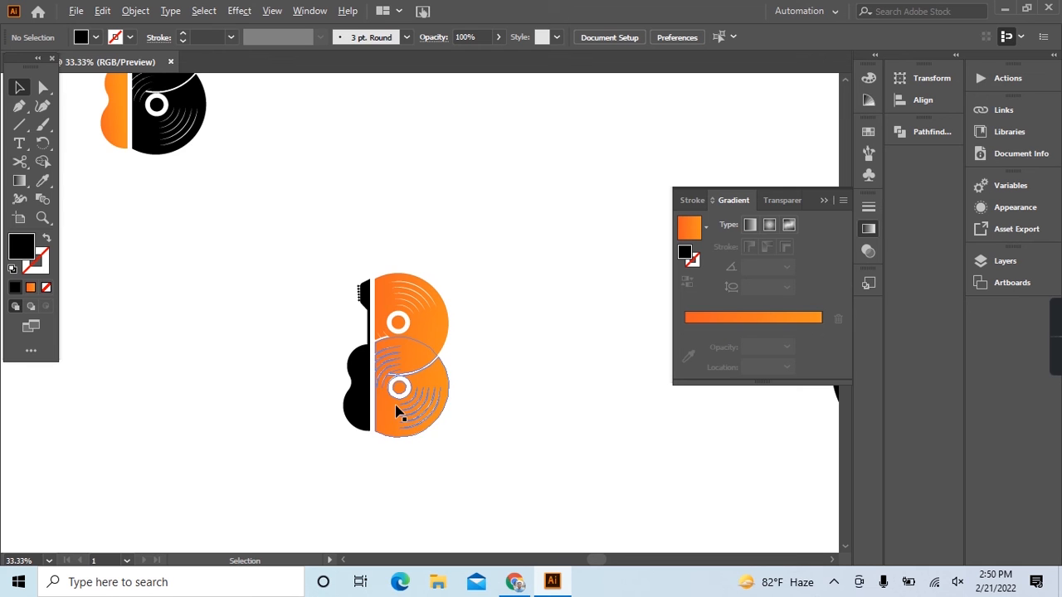
scroll(396, 412, up, 4)
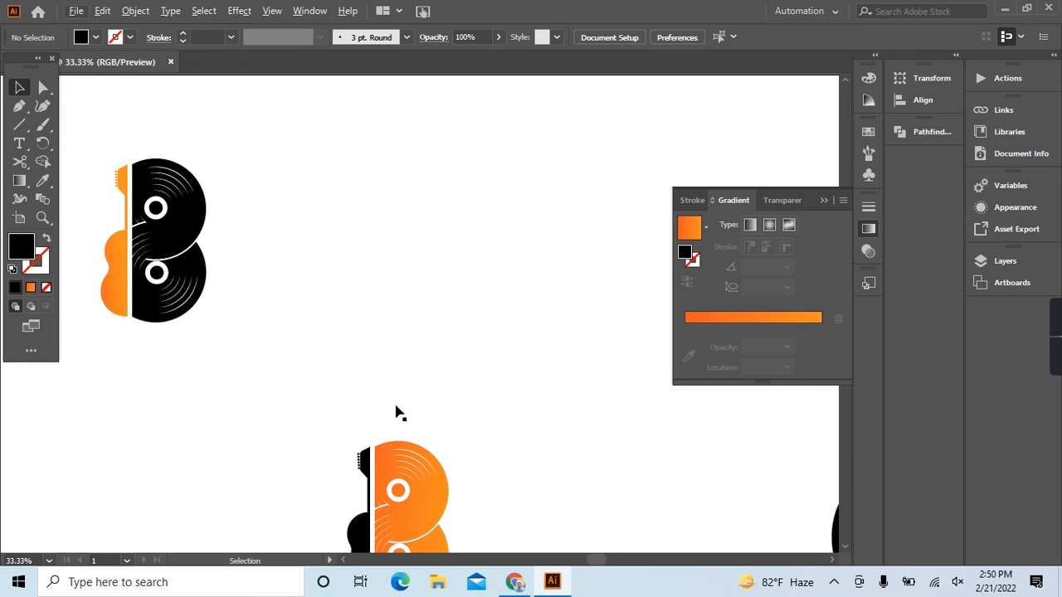
scroll(396, 413, down, 2)
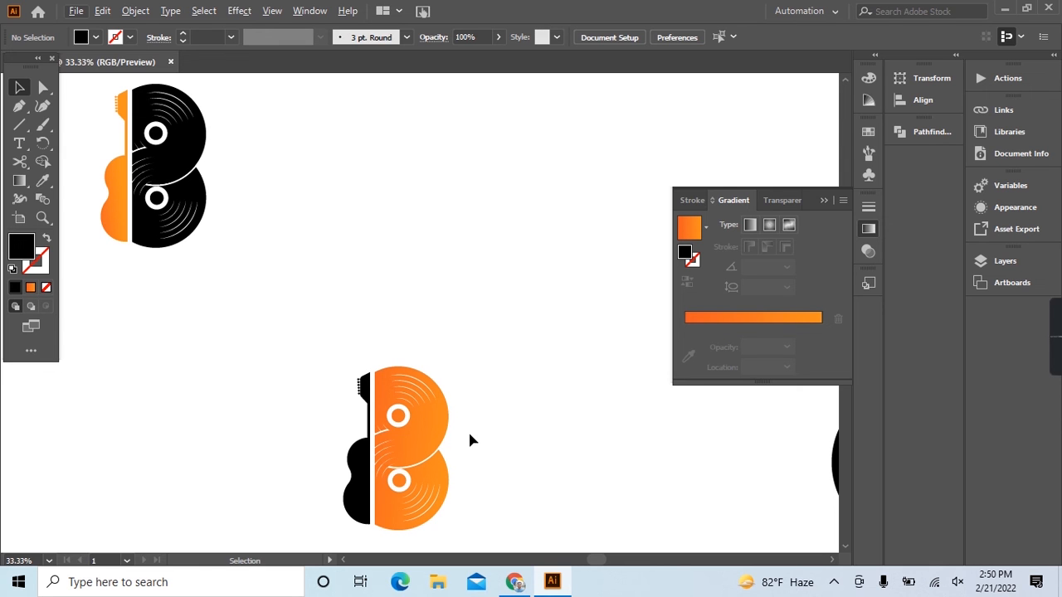
scroll(481, 419, down, 3)
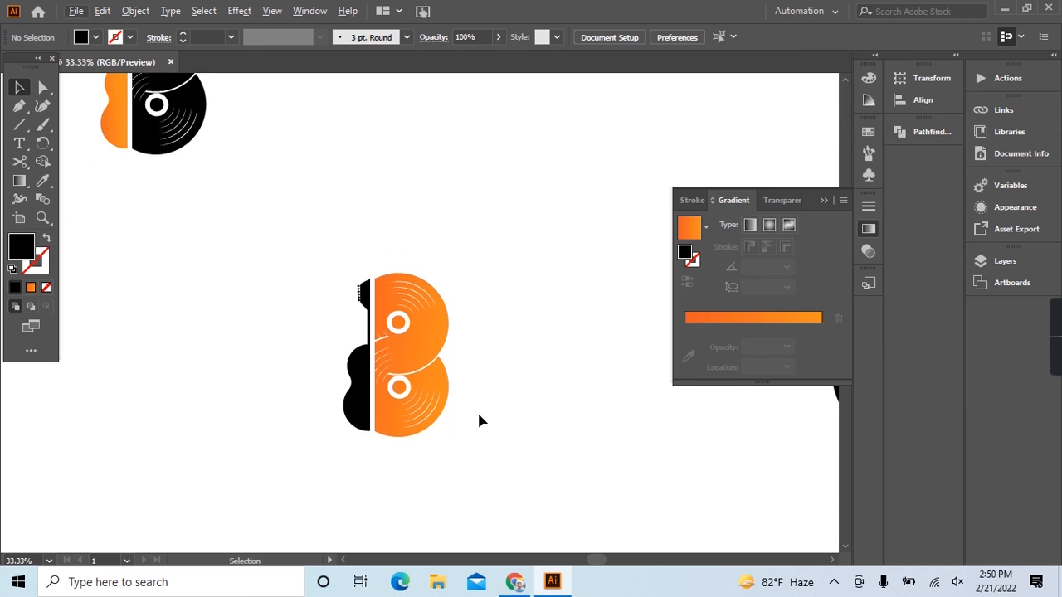
scroll(404, 429, up, 2)
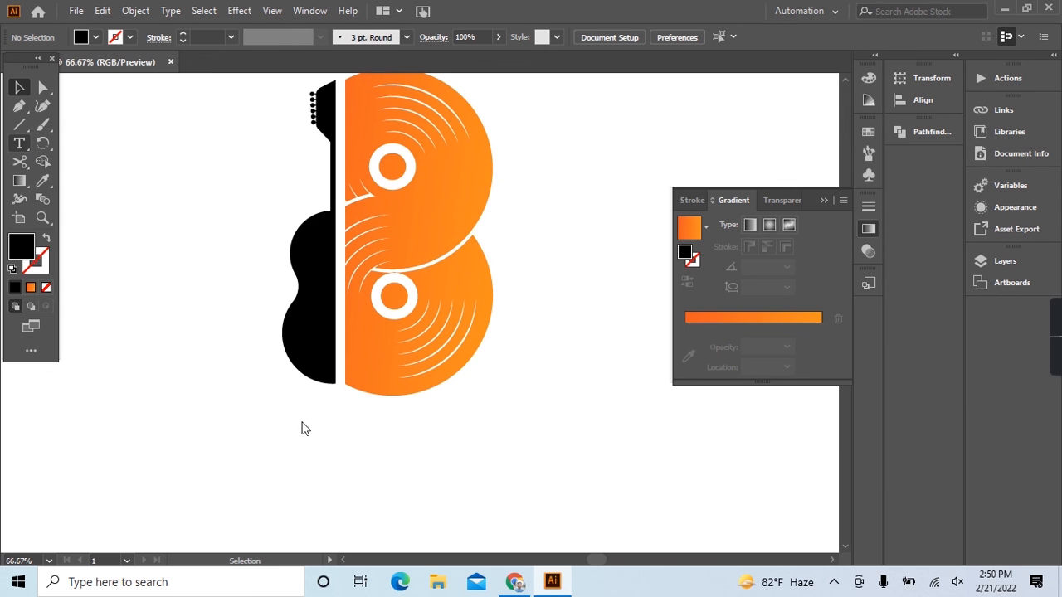
click(335, 428)
key(ctrl+v)
click(20, 87)
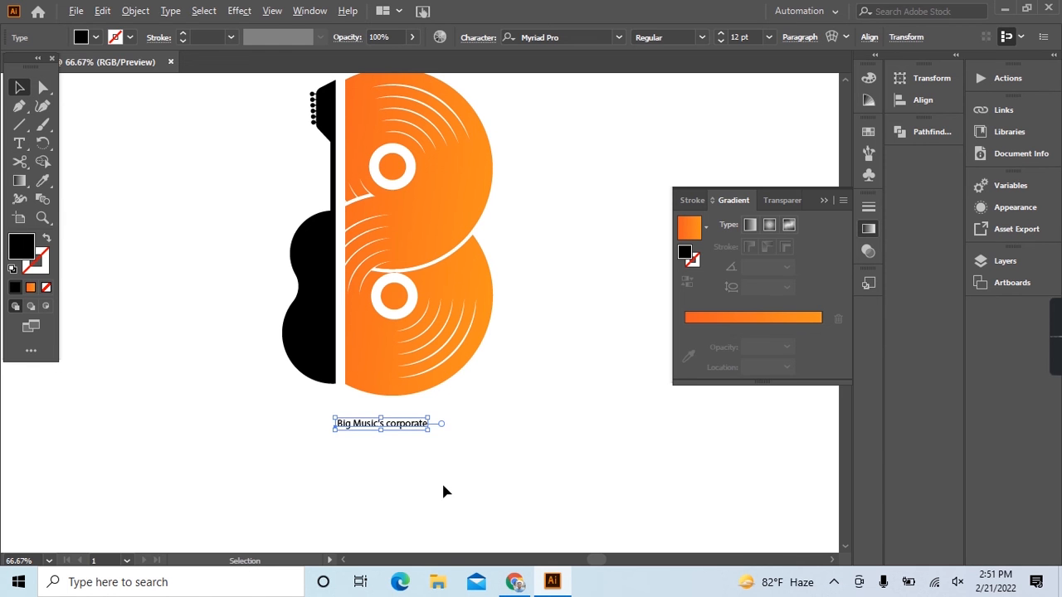
Enlarge the pasted text to about 87.57 pt and place it to the right of the logo's upper disc.
scroll(444, 492, down, 1)
drag(429, 441, 622, 522)
scroll(361, 461, down, 1)
scroll(362, 462, right, 2)
drag(277, 459, 520, 308)
scroll(332, 325, right, 2)
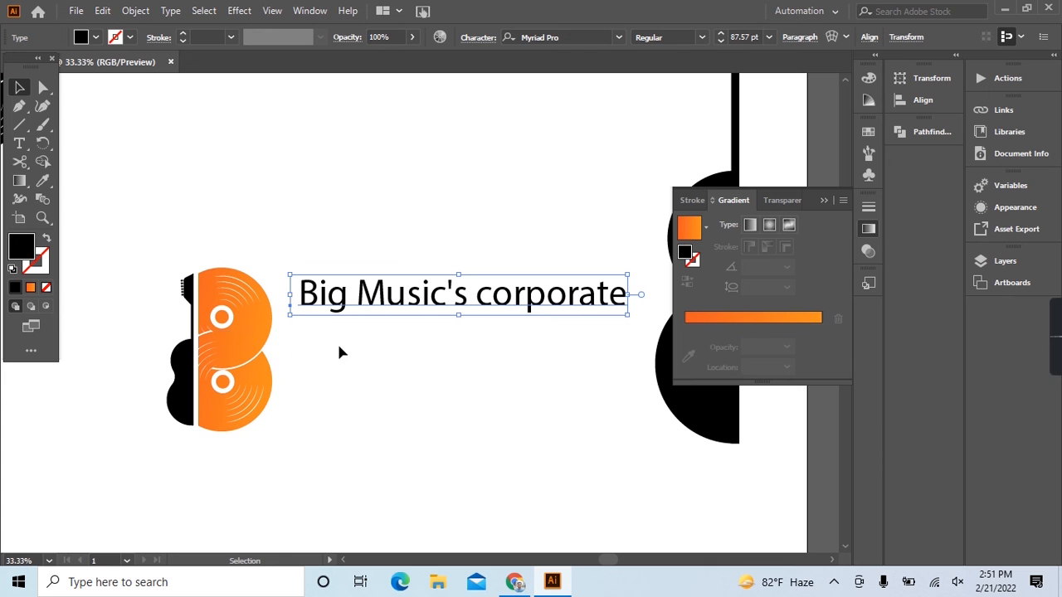
Delete the word "corporate" from the text and move the remaining line closer to the logo's discs.
click(19, 142)
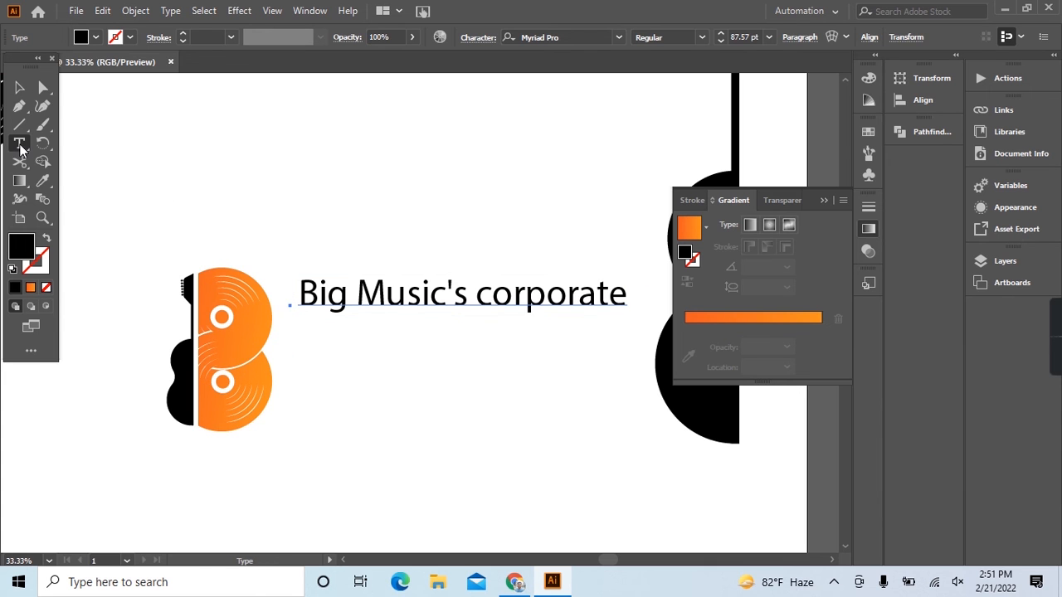
drag(476, 295, 631, 325)
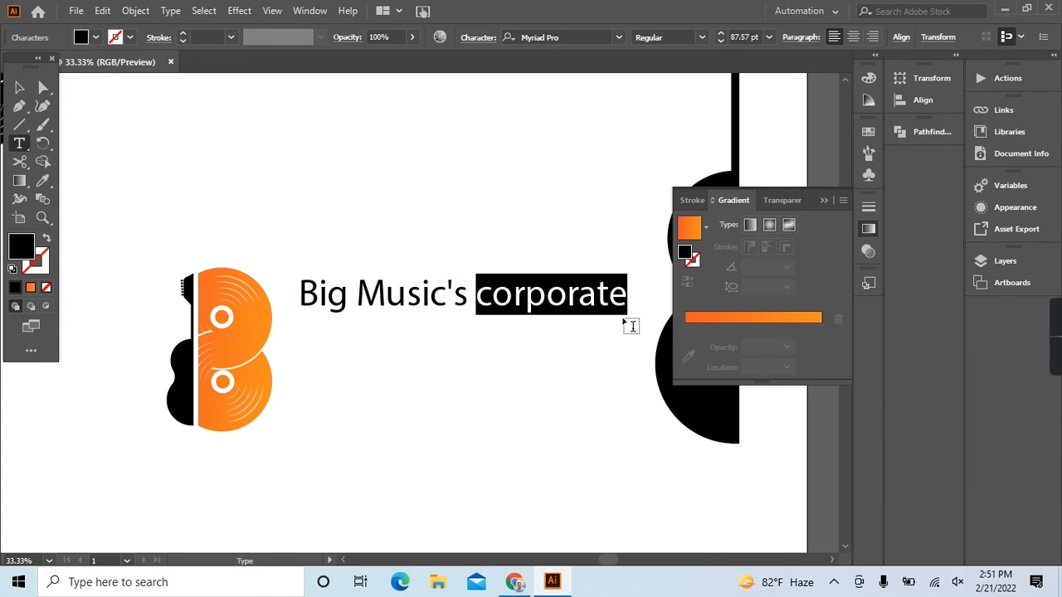
key(BackSpace)
click(19, 87)
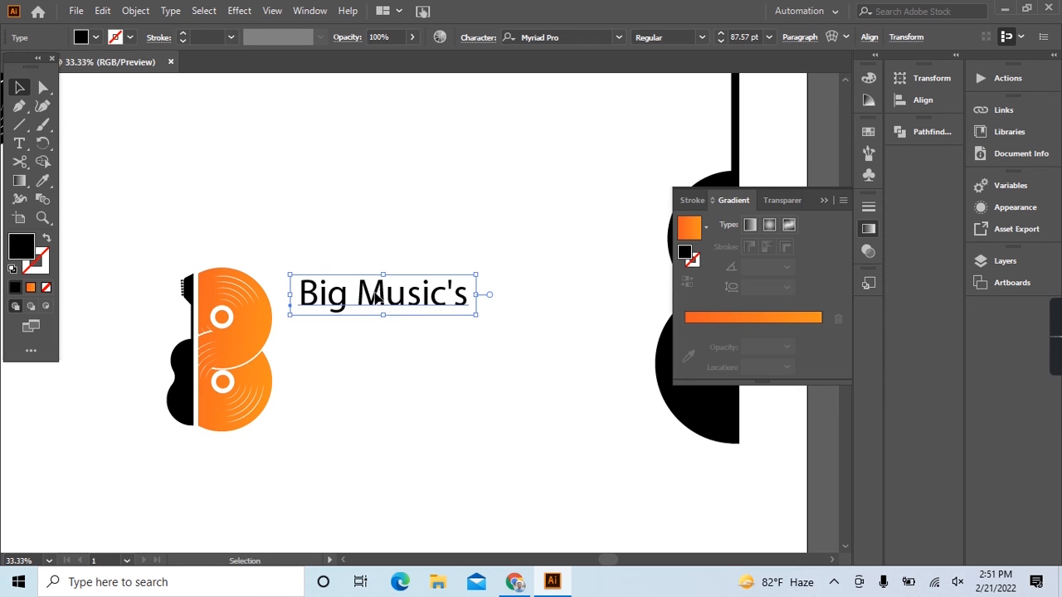
drag(375, 296, 349, 298)
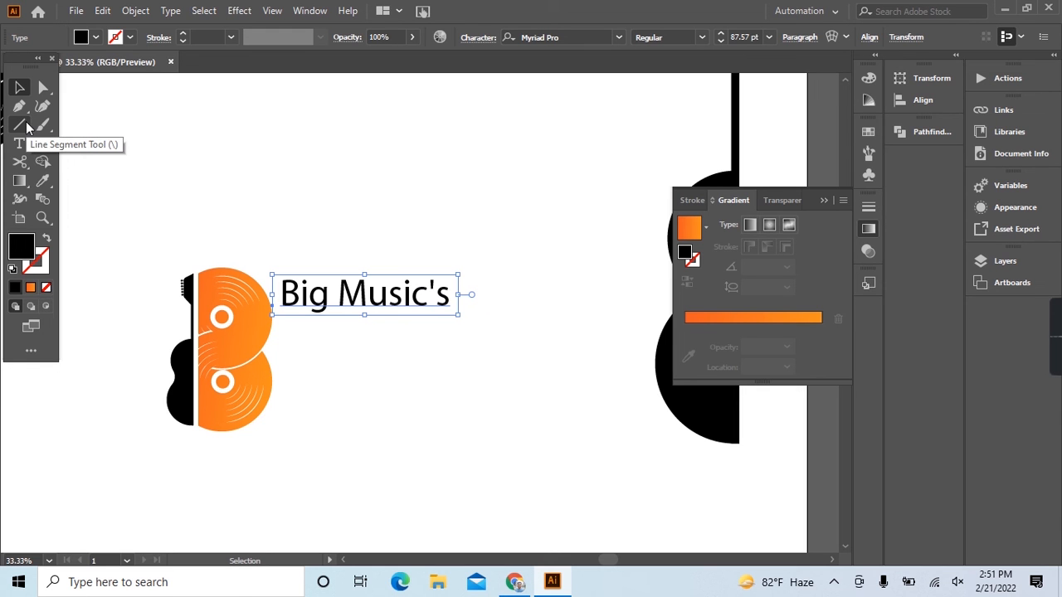
Set the font of the "Big Music's" text to BoomBox.
click(564, 37)
text(boo)
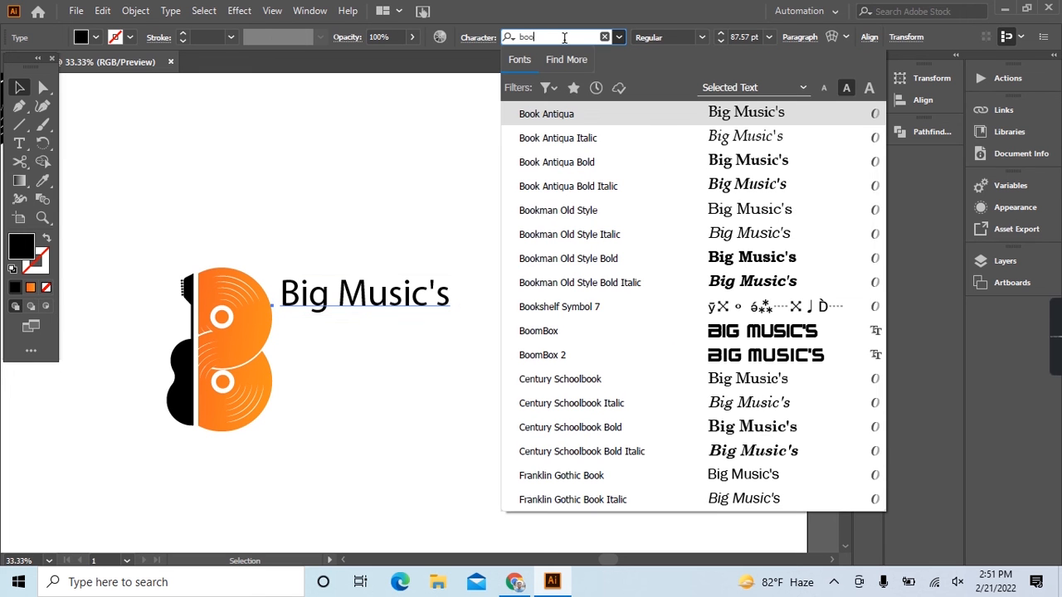
click(585, 332)
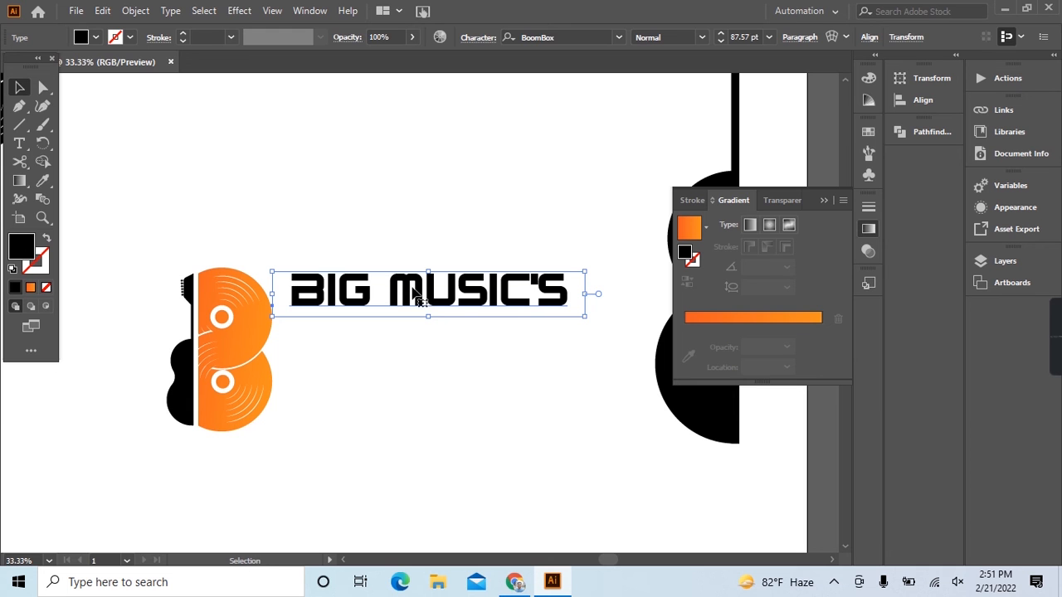
Duplicate the text line straight above itself, and cut the one beside the logo down to the letters "IG".
drag(345, 286, 345, 142)
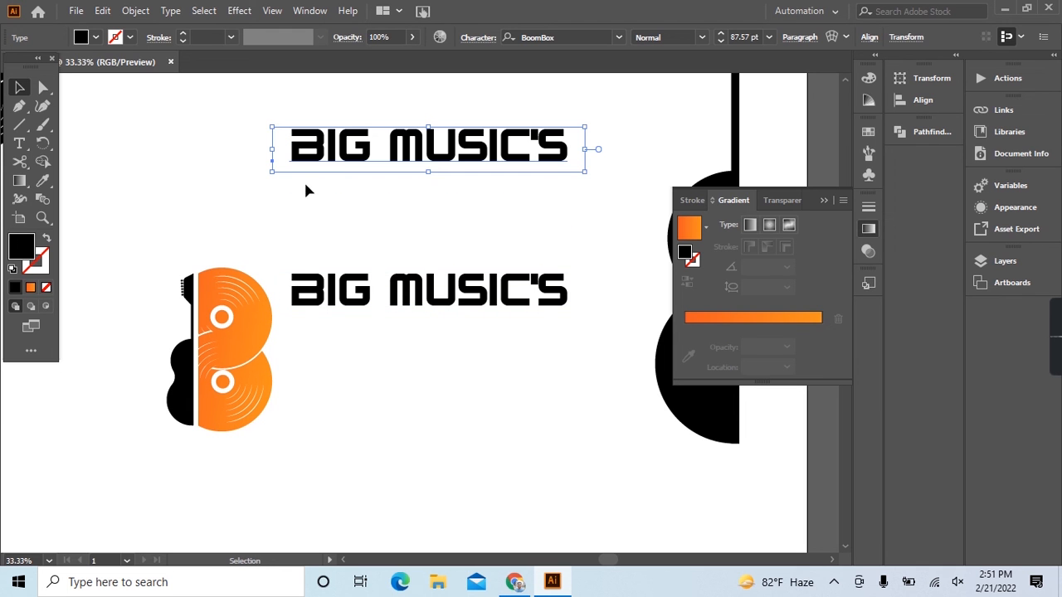
click(20, 143)
drag(329, 298, 576, 310)
key(BackSpace)
key(BackSpace)
click(21, 90)
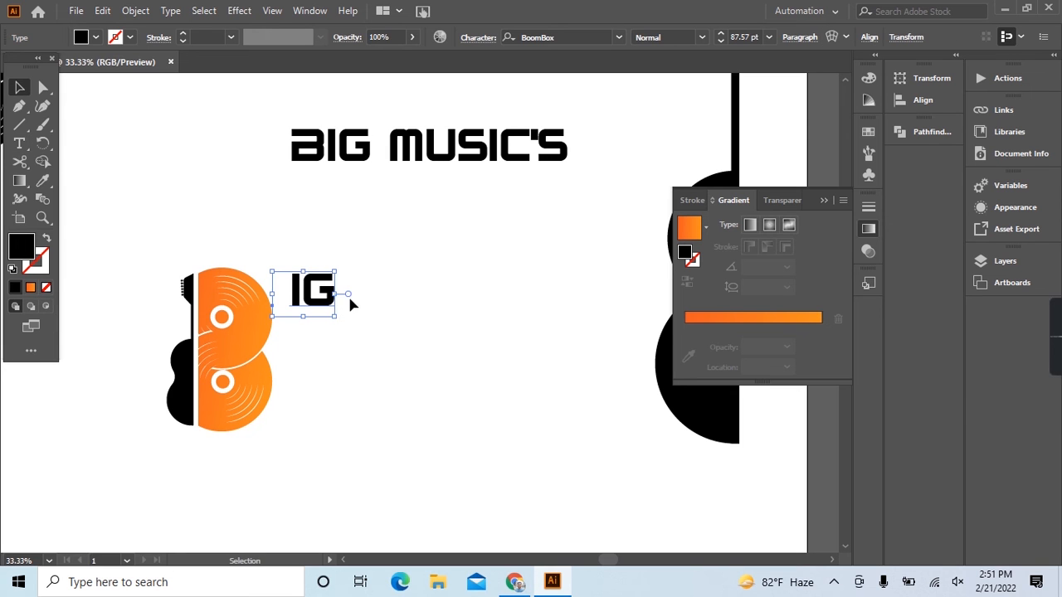
Enlarge the letters "IG" to about 370 pt and place them right beside the B logo to spell BIG.
drag(337, 320, 536, 463)
drag(490, 409, 363, 393)
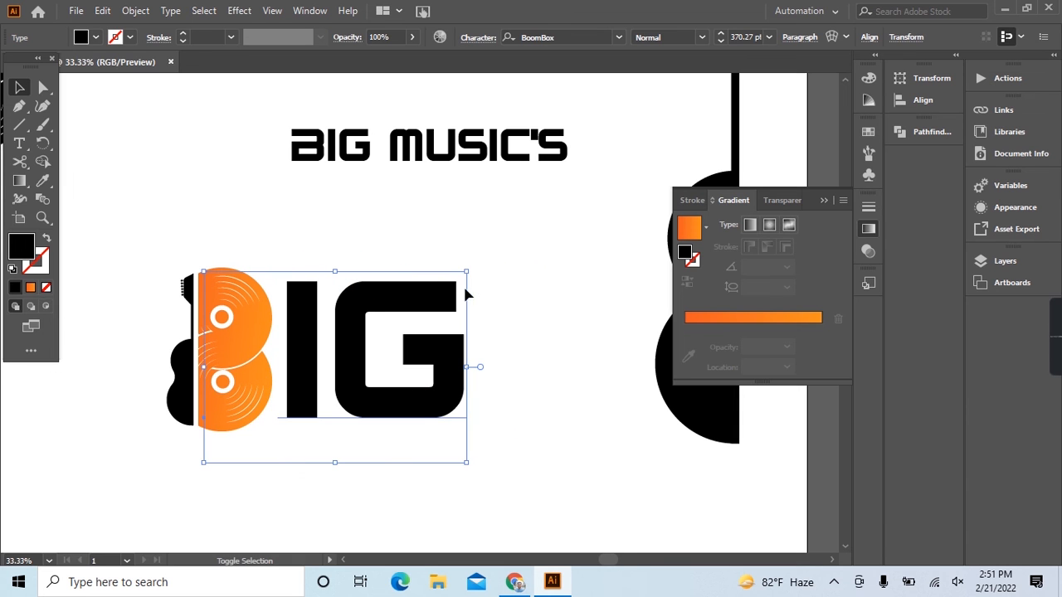
click(550, 435)
scroll(550, 434, down, 2)
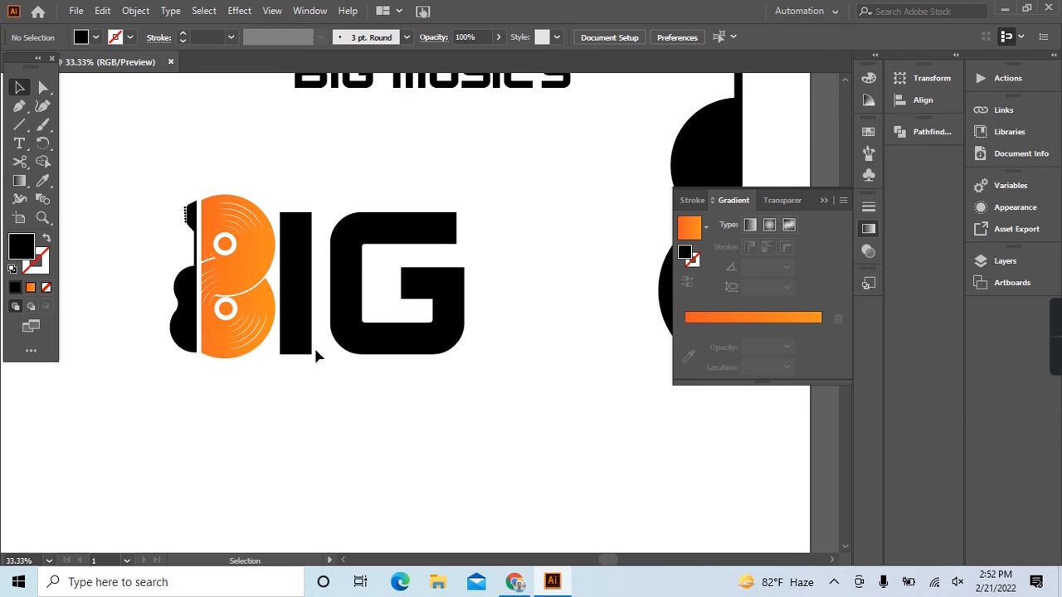
Try the record discs' orange gradient on the letters "IG" and undo it.
drag(288, 187, 474, 379)
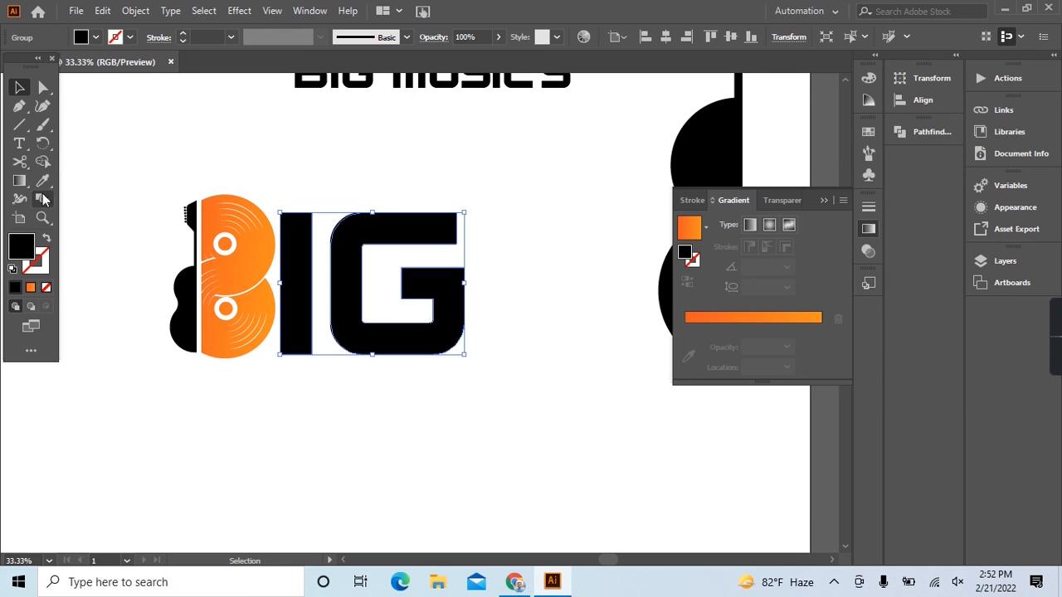
click(42, 180)
click(254, 249)
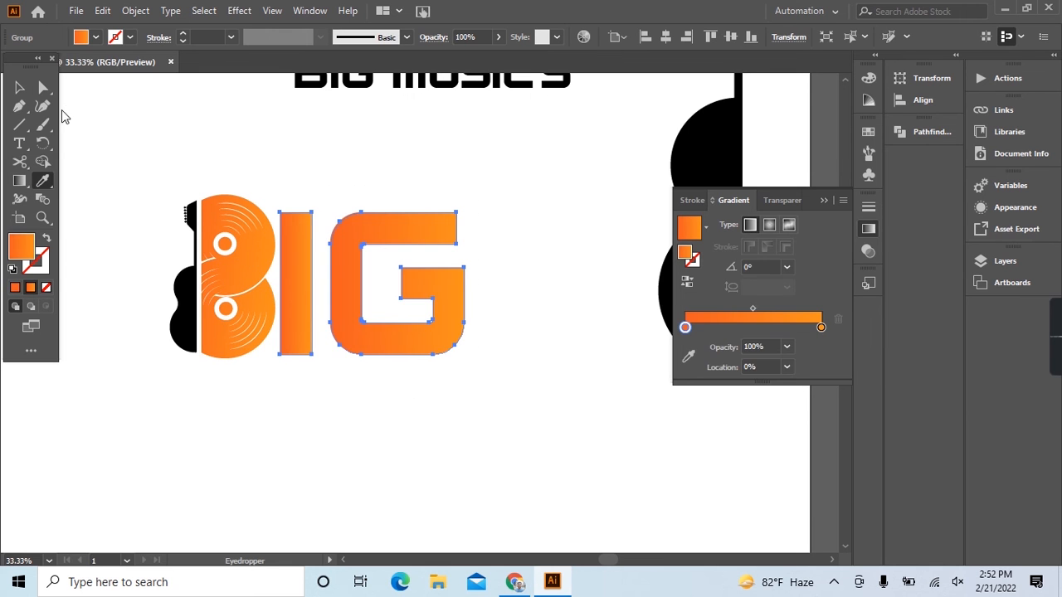
click(19, 87)
click(359, 403)
scroll(358, 404, down, 2)
scroll(358, 403, up, 2)
key(ctrl+z)
key(ctrl+z)
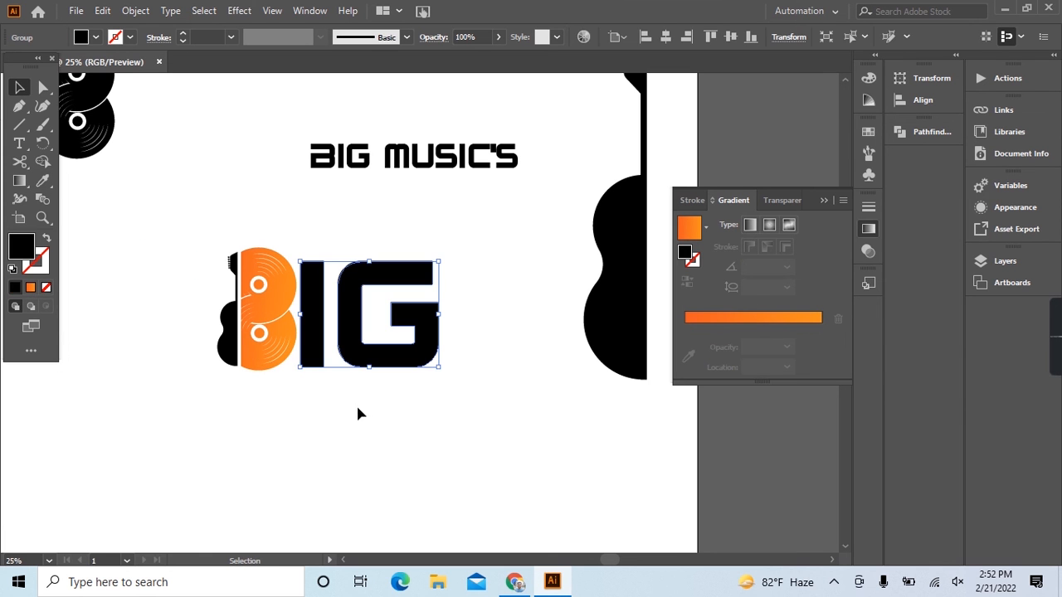
click(348, 404)
scroll(349, 400, up, 1)
scroll(340, 392, up, 1)
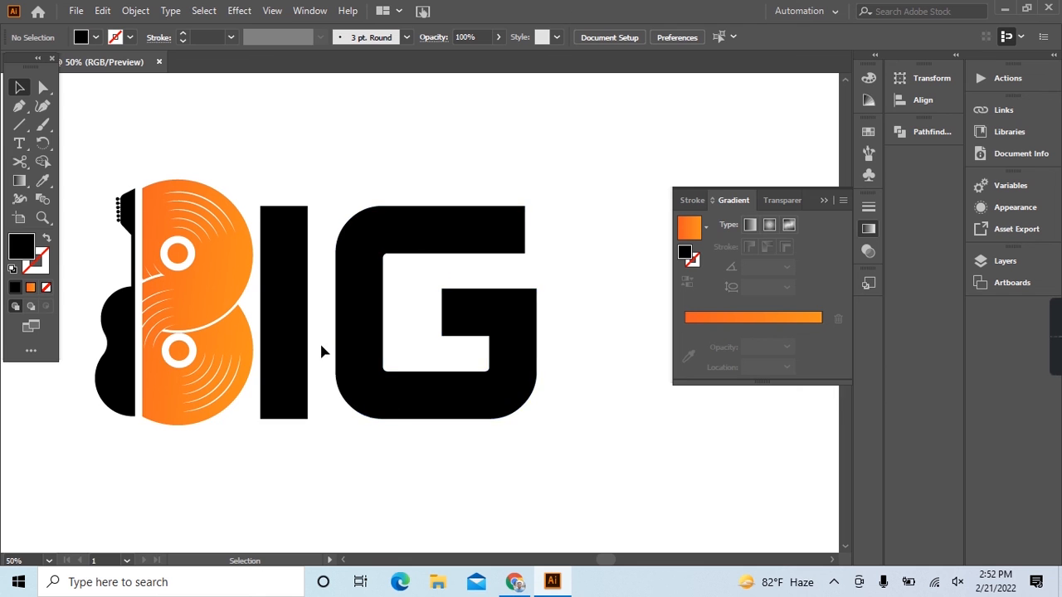
drag(275, 214, 507, 439)
click(413, 501)
scroll(413, 500, down, 1)
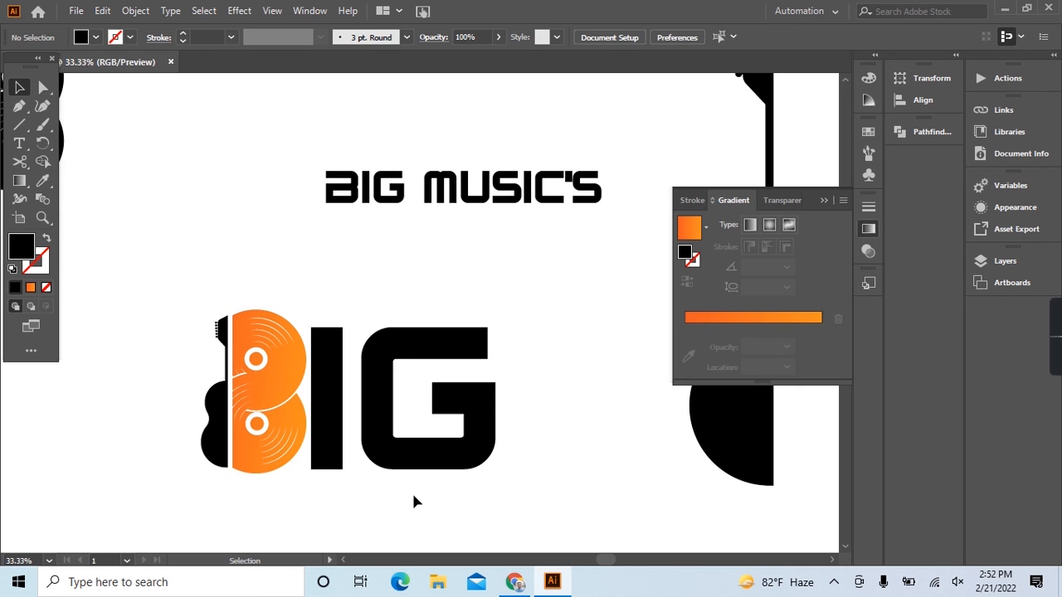
Move the "Big Music's" text line directly beneath the large BIG lettering.
scroll(393, 285, up, 1)
drag(407, 226, 319, 516)
scroll(319, 516, down, 2)
drag(374, 438, 336, 454)
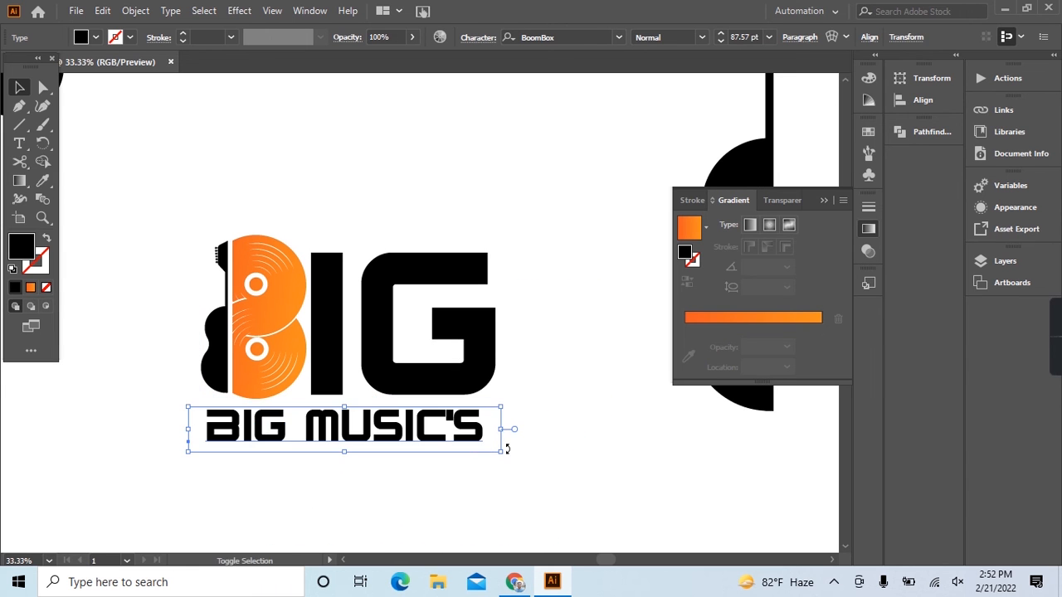
Shorten the text line to "Big Music" and enlarge it to about 105.47 pt to span the BIG lettering's width.
drag(502, 454, 513, 460)
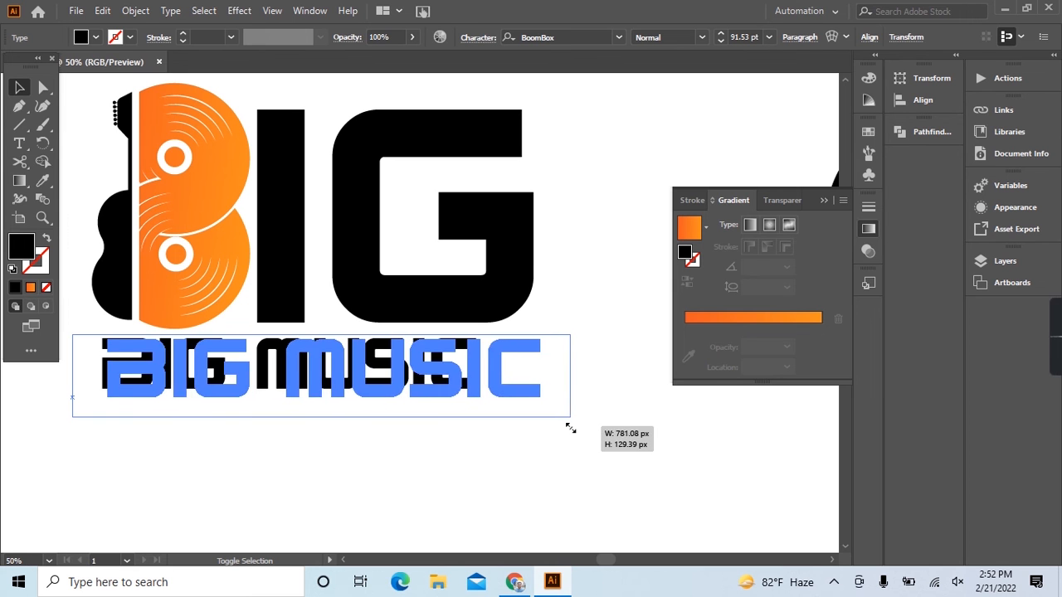
drag(569, 429, 555, 435)
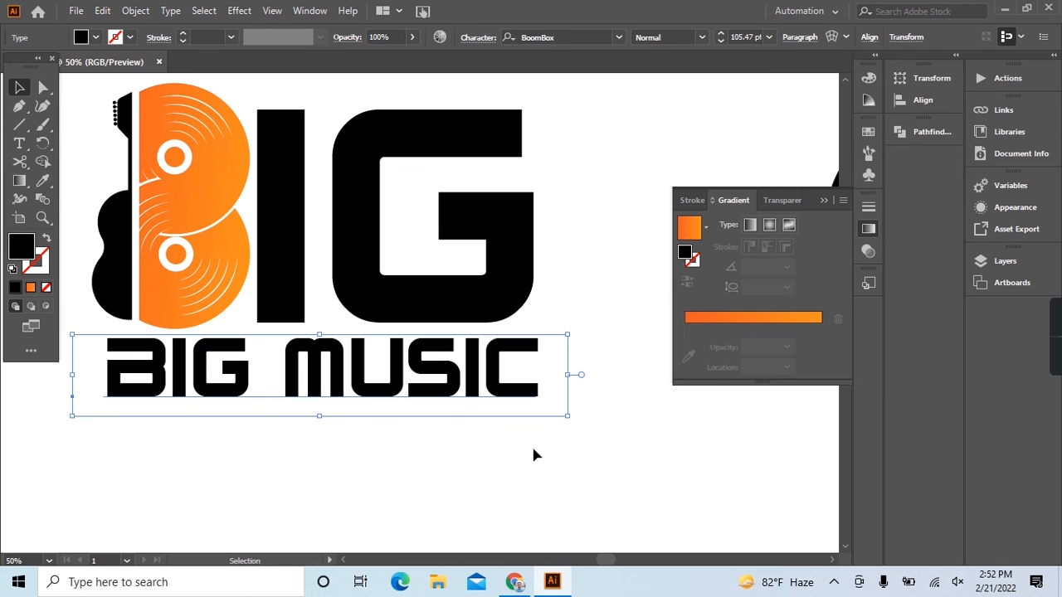
Change the font of the "Big Music" text line to Poppins Bold.
click(575, 37)
text(popp)
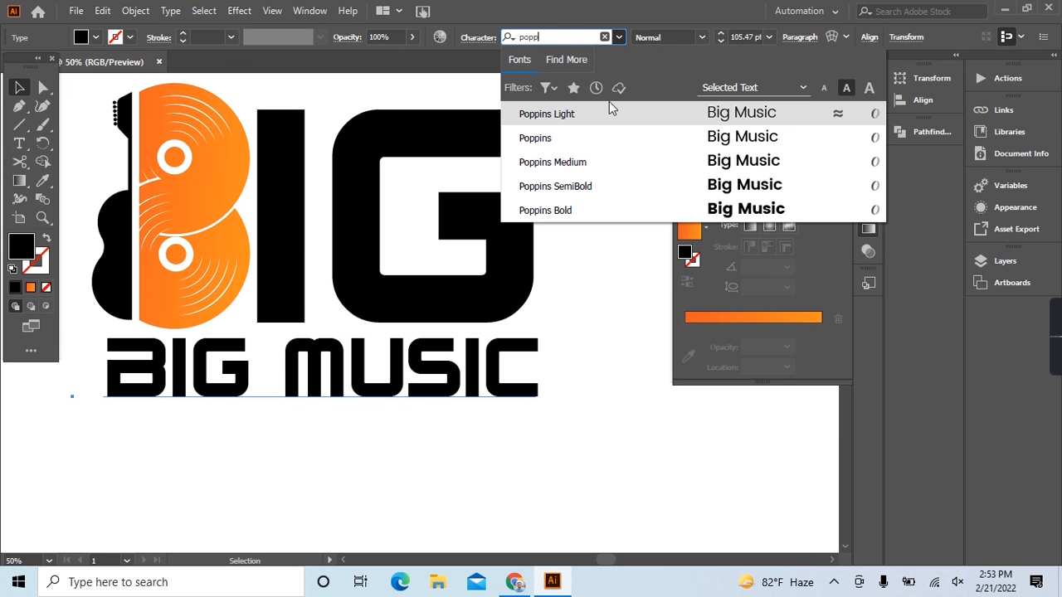
click(629, 210)
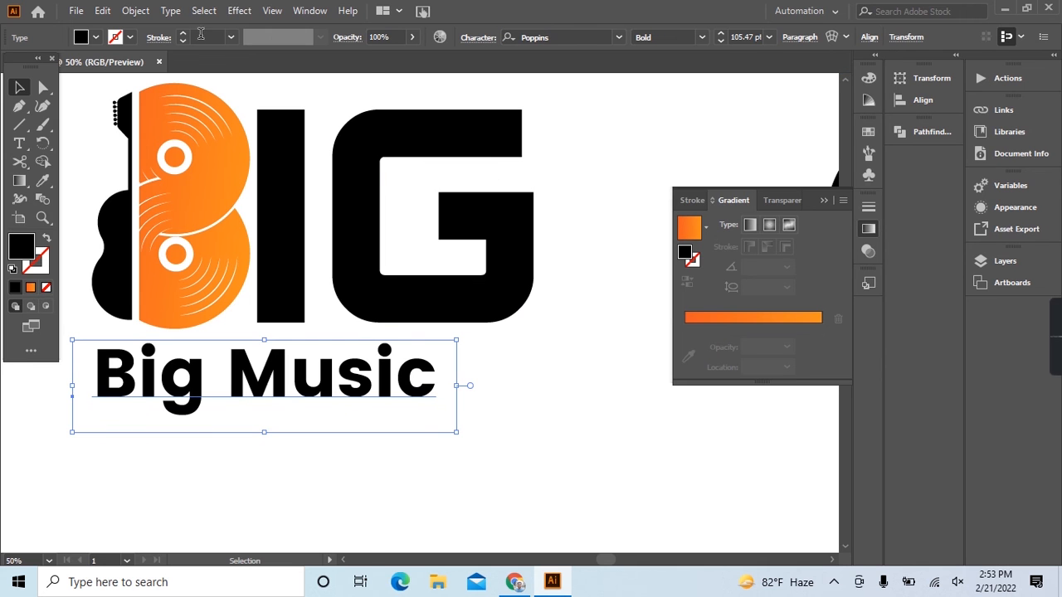
Change the case of the "Big Music" text line to UPPERCASE.
click(135, 11)
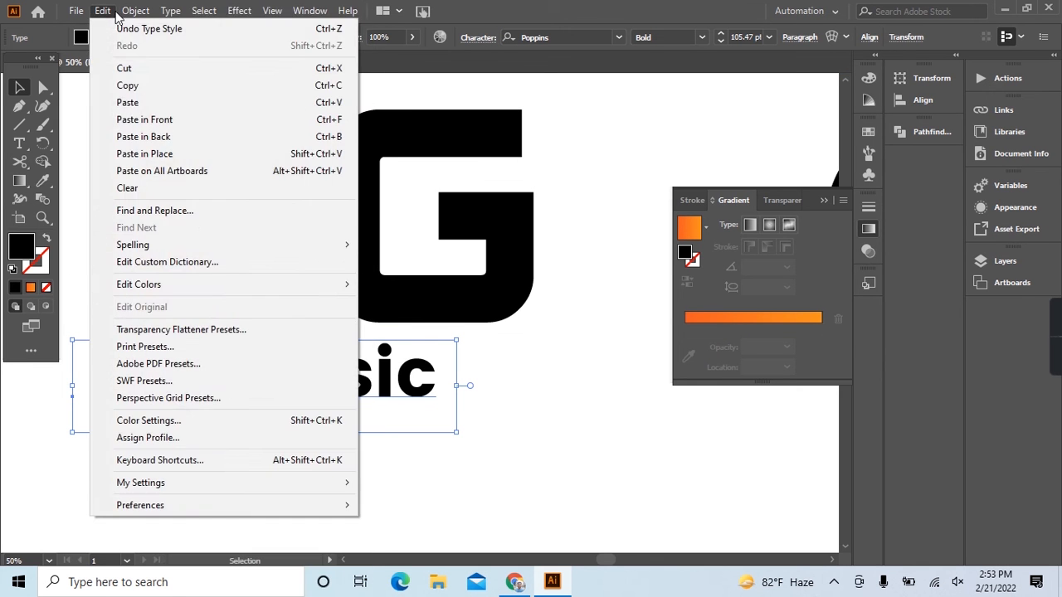
click(142, 11)
click(181, 13)
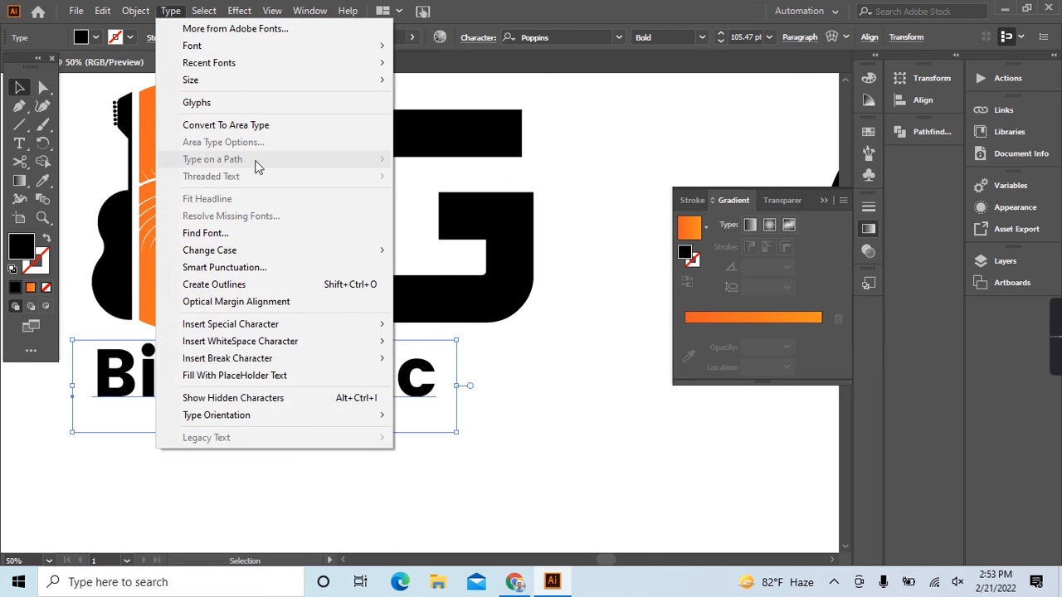
mouse_move(249, 251)
click(427, 251)
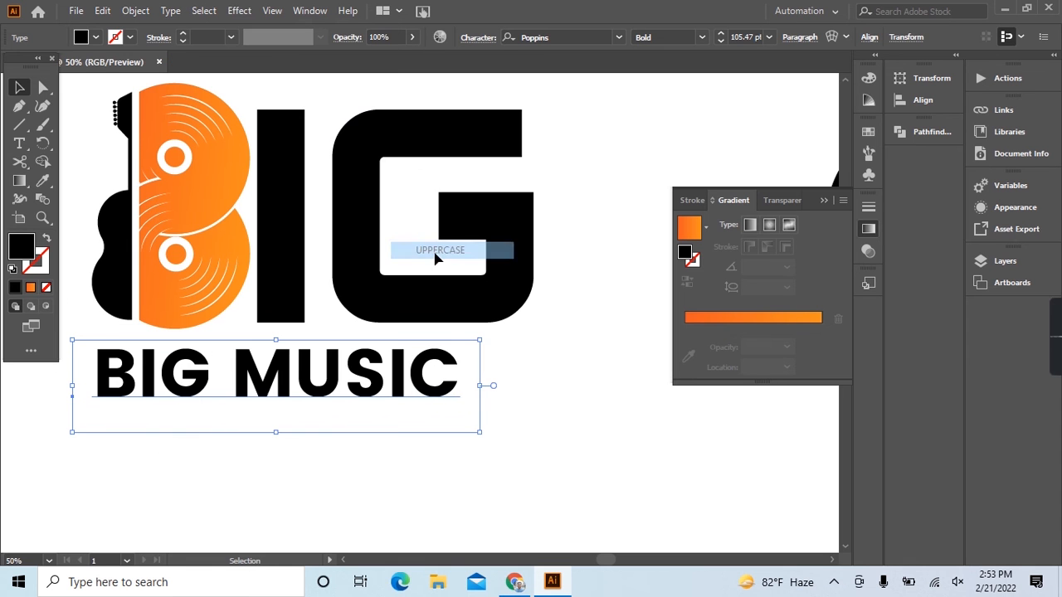
Enlarge the BIG MUSIC line to span the logo's width and stretch the letters "IG" up to the top of the B.
drag(478, 430, 546, 463)
drag(480, 404, 498, 385)
drag(464, 178, 464, 152)
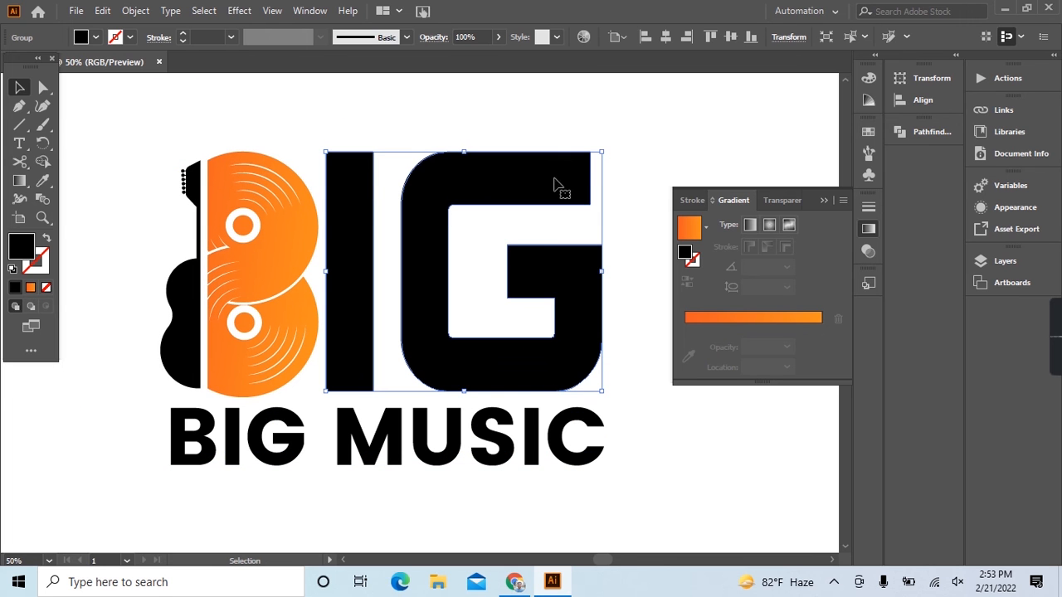
click(630, 179)
scroll(550, 261, right, 2)
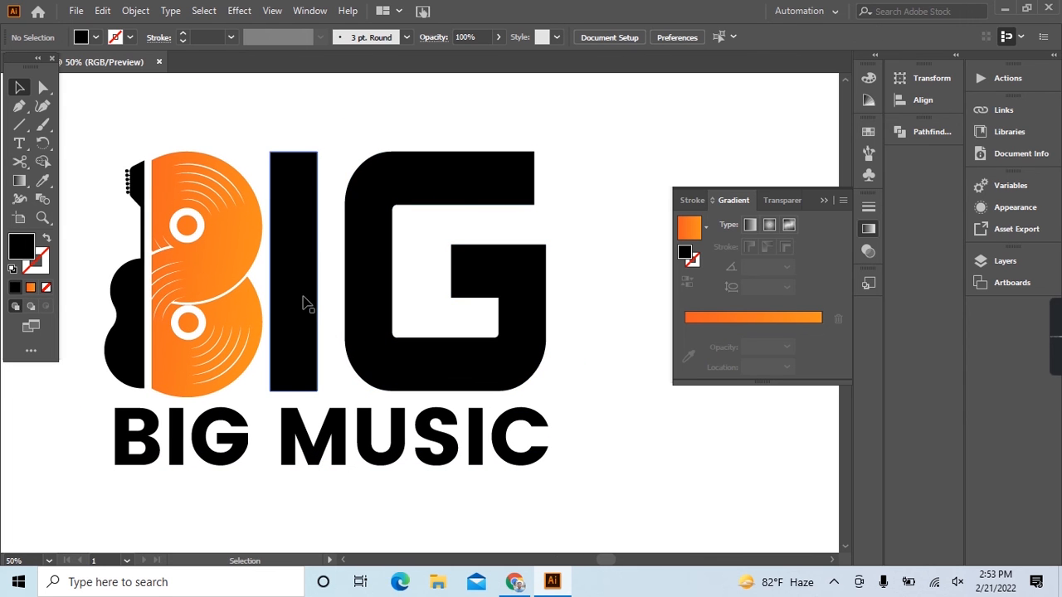
Draw a thin horizontal rectangle across the upper part of the letter I, extending slightly past both of its edges.
key(ctrl+z)
click(20, 129)
drag(20, 136, 62, 123)
key(ctrl+plus)
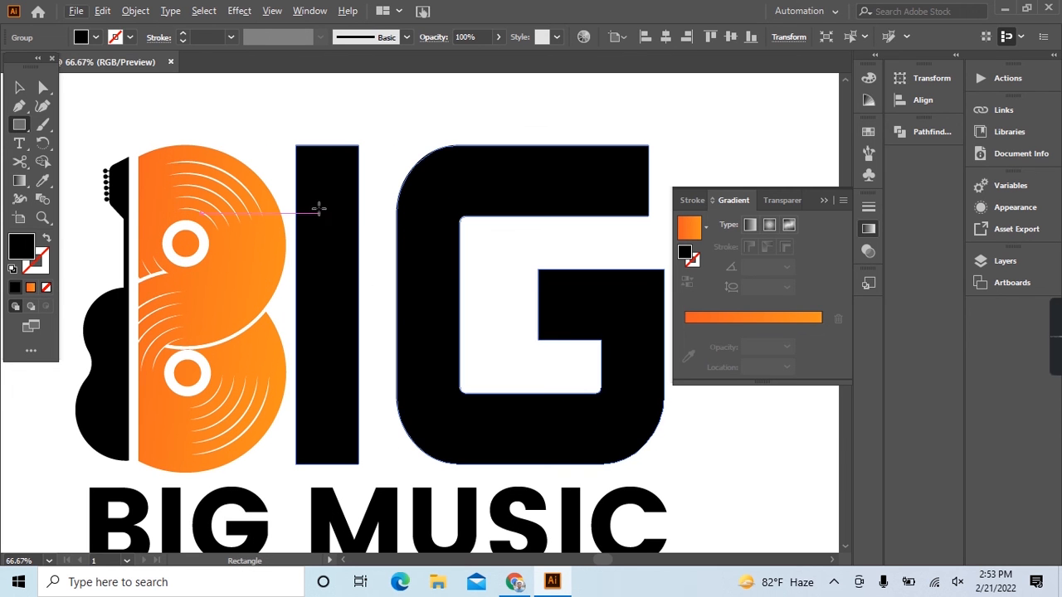
drag(292, 208, 363, 220)
Cut the thin rectangle out of the letter I with Shape Builder, leaving a gap that forms a lowercase i's dot.
key(v)
drag(310, 114, 351, 240)
key(ctrl+plus)
key(ctrl+plus)
click(42, 161)
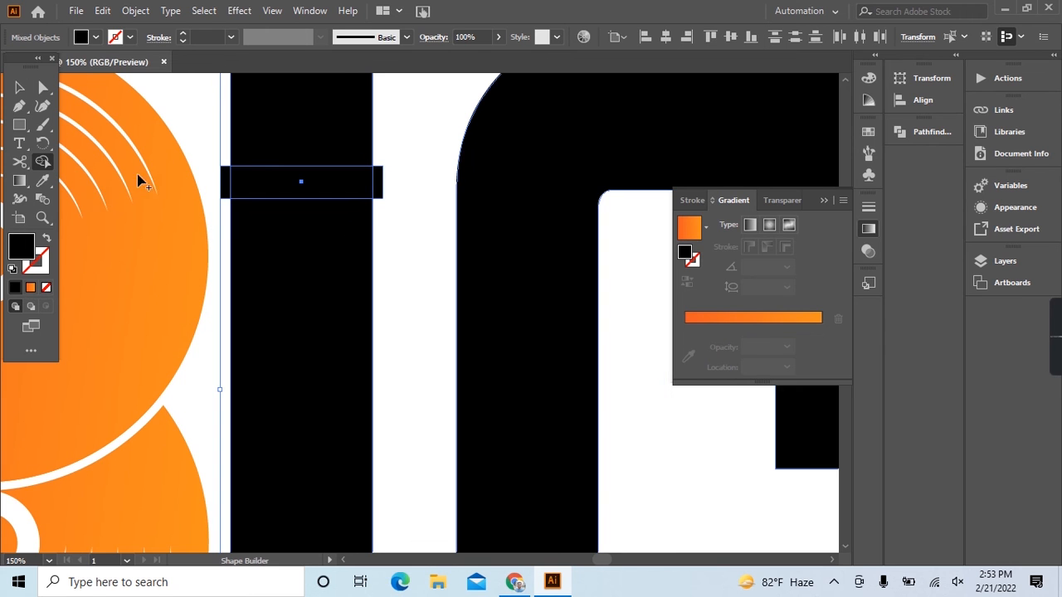
drag(231, 184, 409, 183)
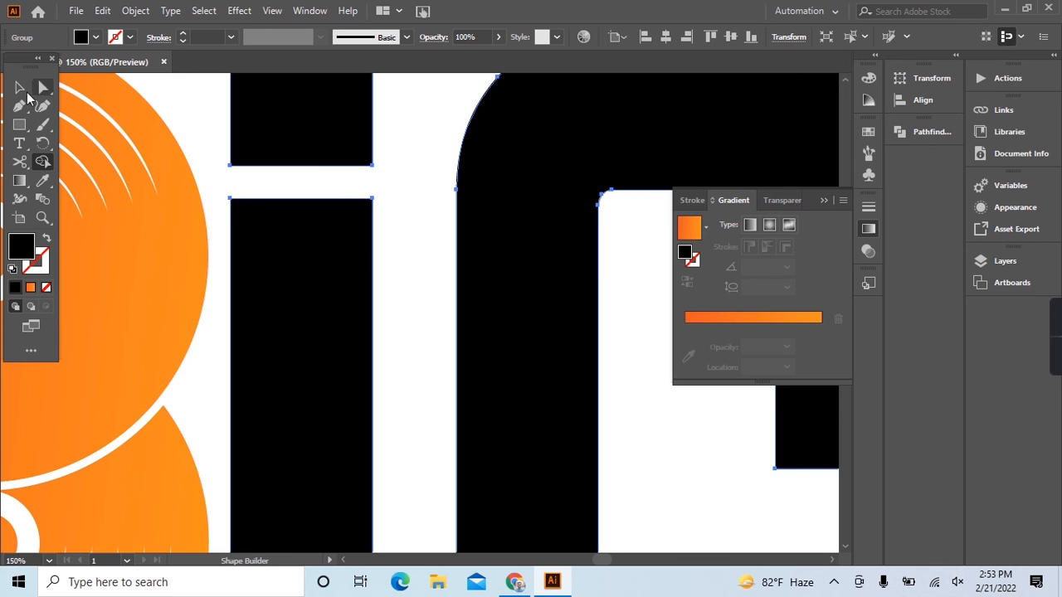
click(19, 87)
click(387, 215)
key(ctrl+minus)
key(ctrl+minus)
key(ctrl+minus)
key(ctrl+minus)
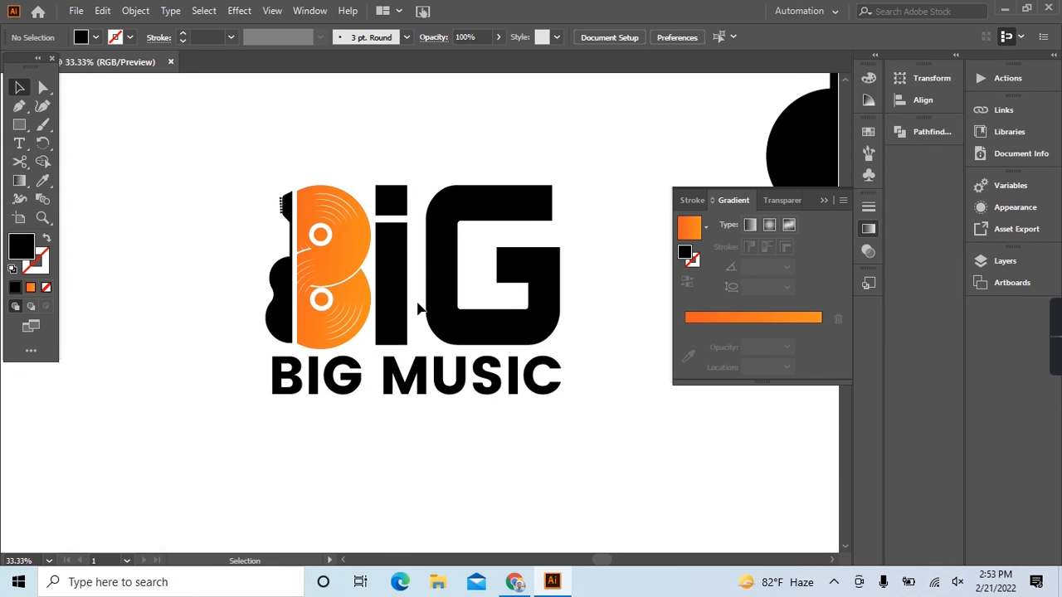
Convert the BIG MUSIC text line to outlines.
scroll(419, 309, right, 2)
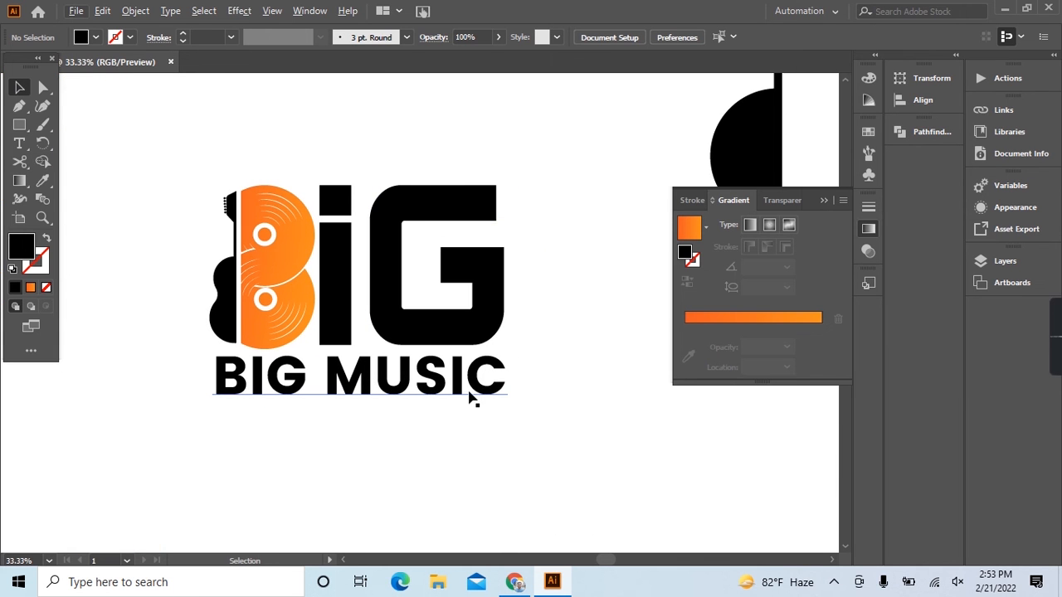
right_click(387, 396)
click(481, 174)
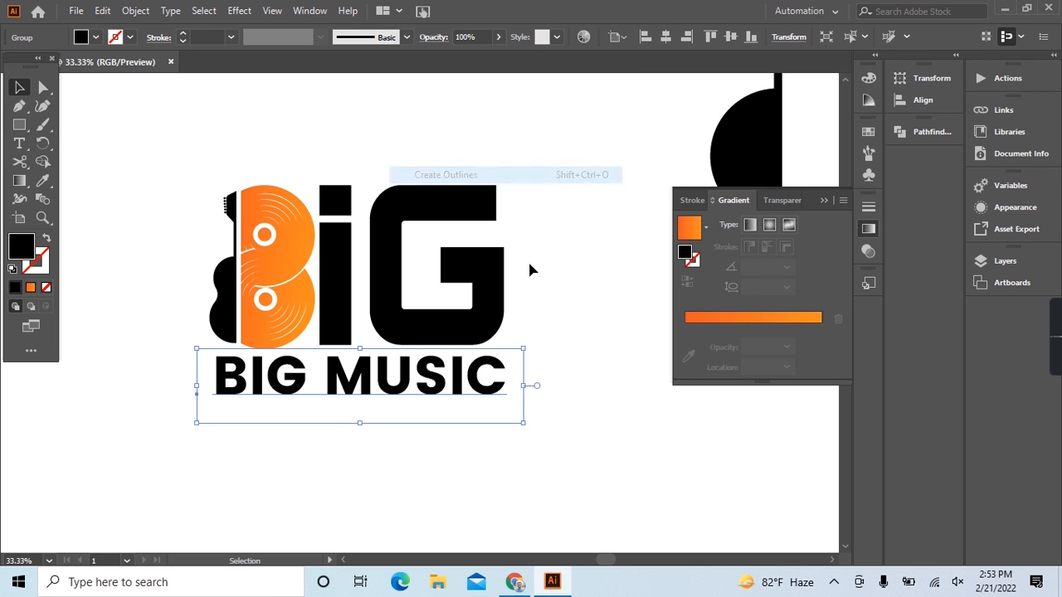
click(560, 297)
Try the record discs' orange gradient on the outlined BIG MUSIC line, spreading it across the whole line.
drag(148, 354, 527, 403)
drag(184, 364, 516, 396)
click(42, 181)
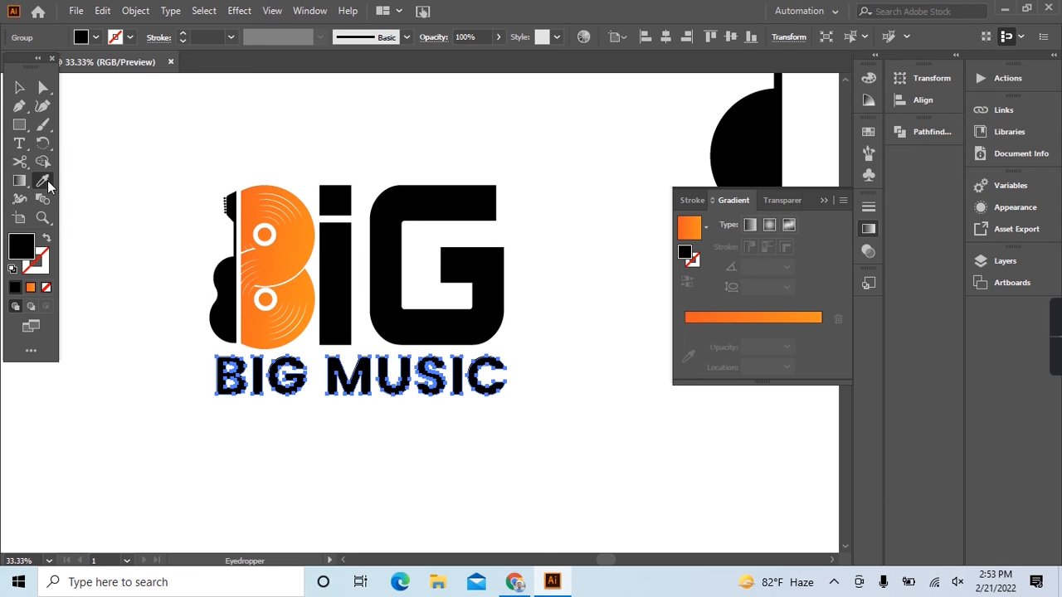
click(303, 254)
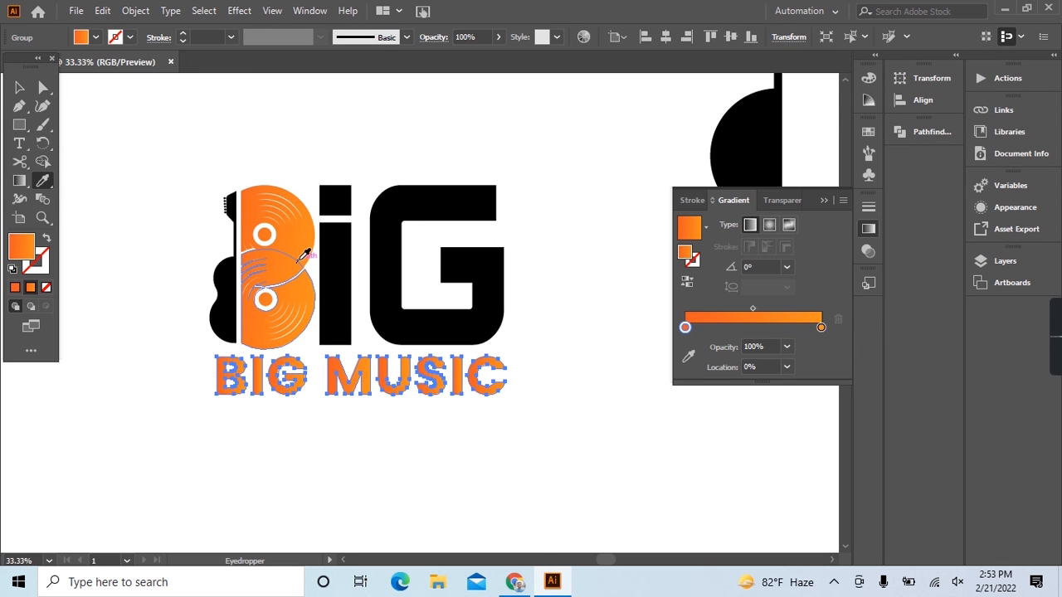
click(19, 183)
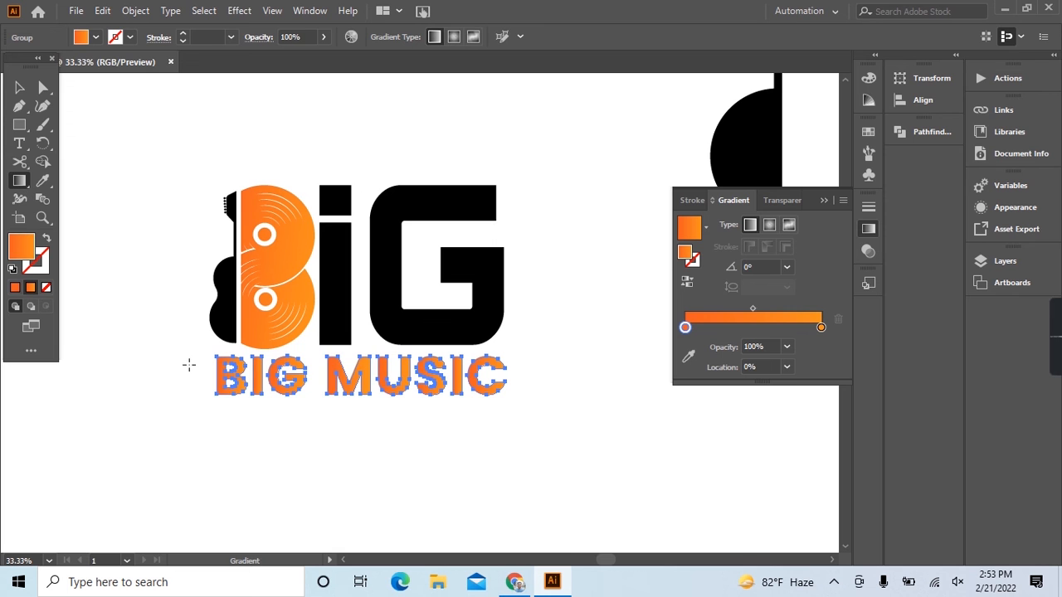
key(ctrl+h)
drag(583, 380, 583, 380)
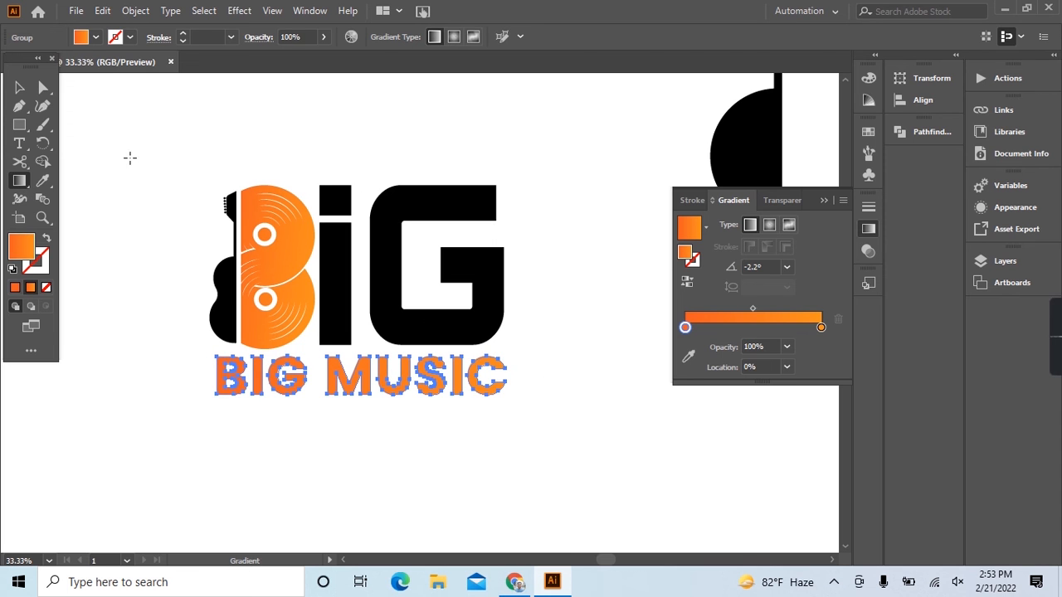
click(20, 89)
click(136, 161)
Apply the record discs' orange gradient to the large letters "iG" and spread it horizontally across them.
drag(317, 167, 548, 307)
key(i)
click(296, 246)
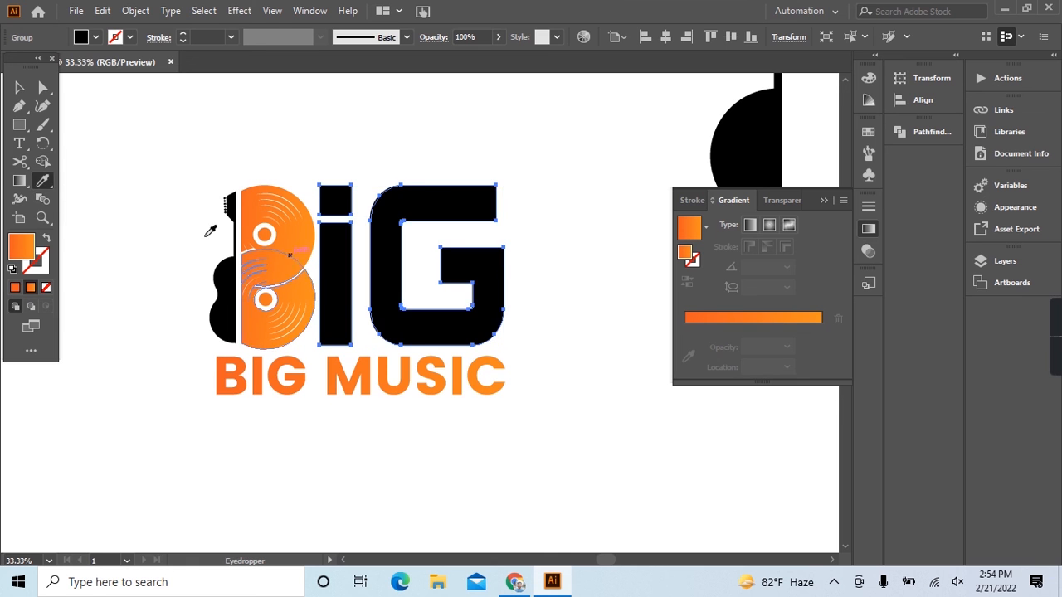
click(29, 183)
key(ctrl+h)
drag(398, 249, 569, 247)
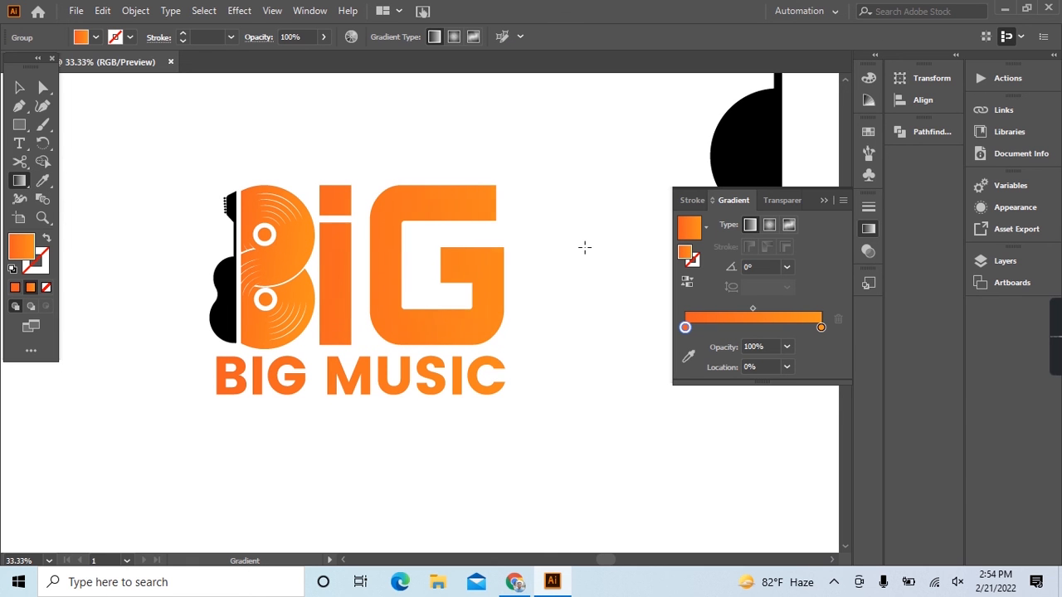
key(ctrl+h)
Recolour the outlined BIG MUSIC line black by sampling the half-guitar's fill.
click(20, 87)
click(136, 236)
drag(179, 364, 459, 391)
click(42, 181)
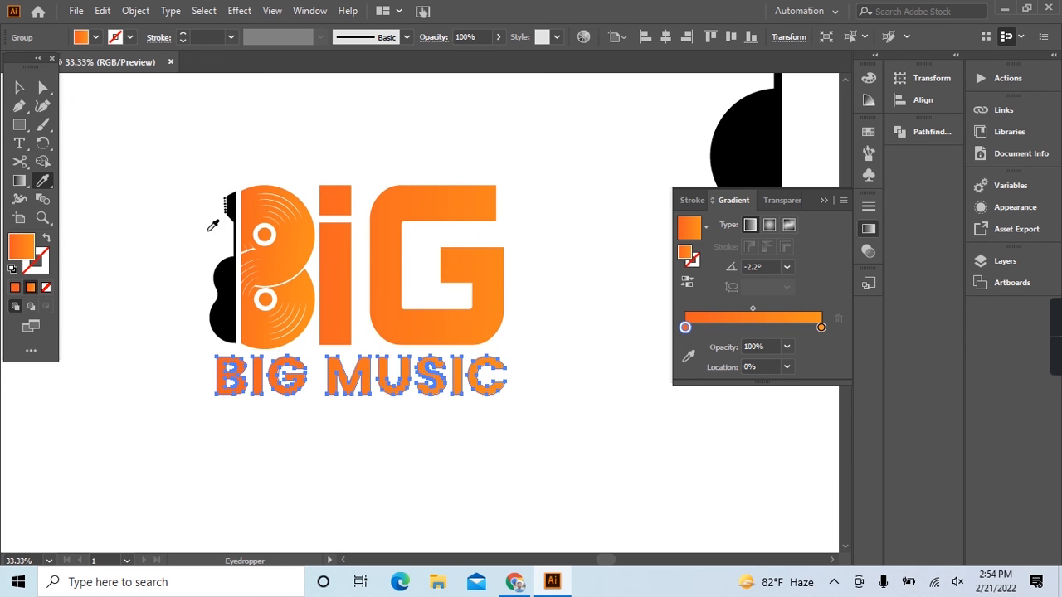
click(223, 274)
click(20, 87)
click(174, 366)
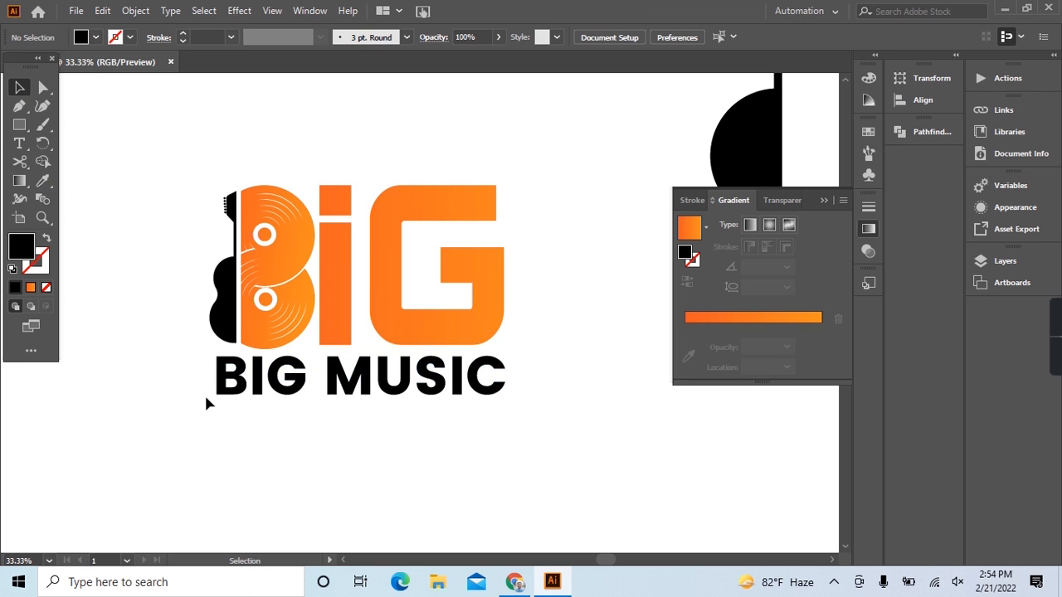
Copy the finished BIG MUSIC logo, switch to Photoshop and open the white background mockup's Vector Smart Object for editing.
scroll(385, 408, down, 2)
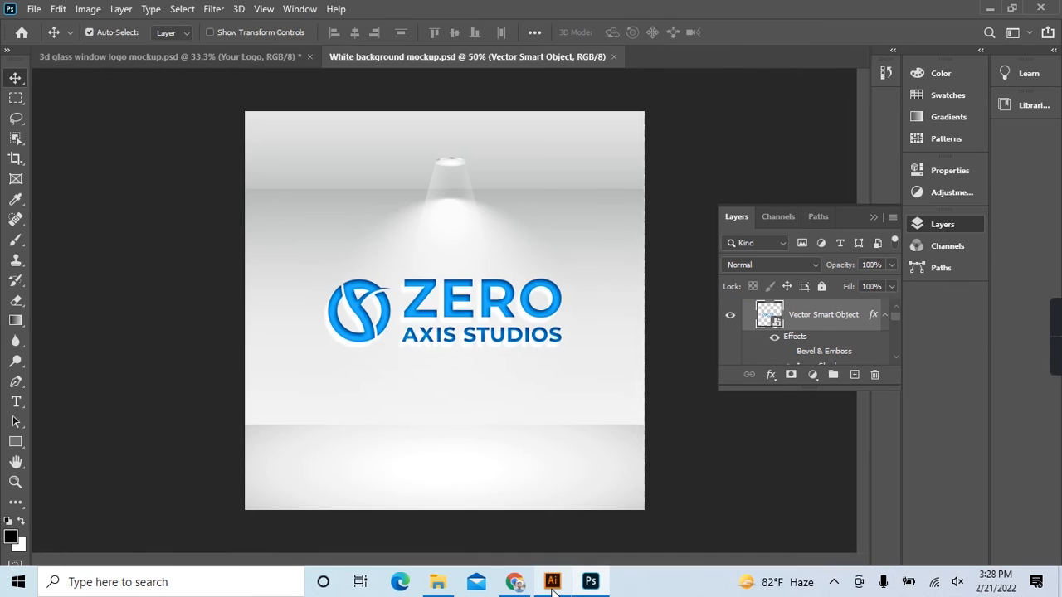
click(553, 585)
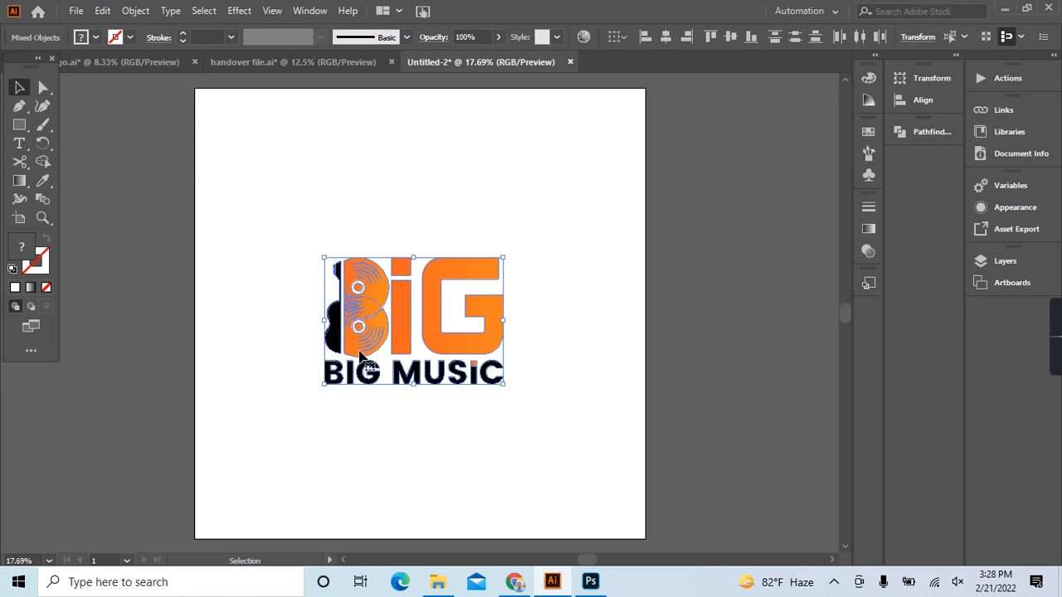
click(102, 11)
click(133, 80)
click(590, 583)
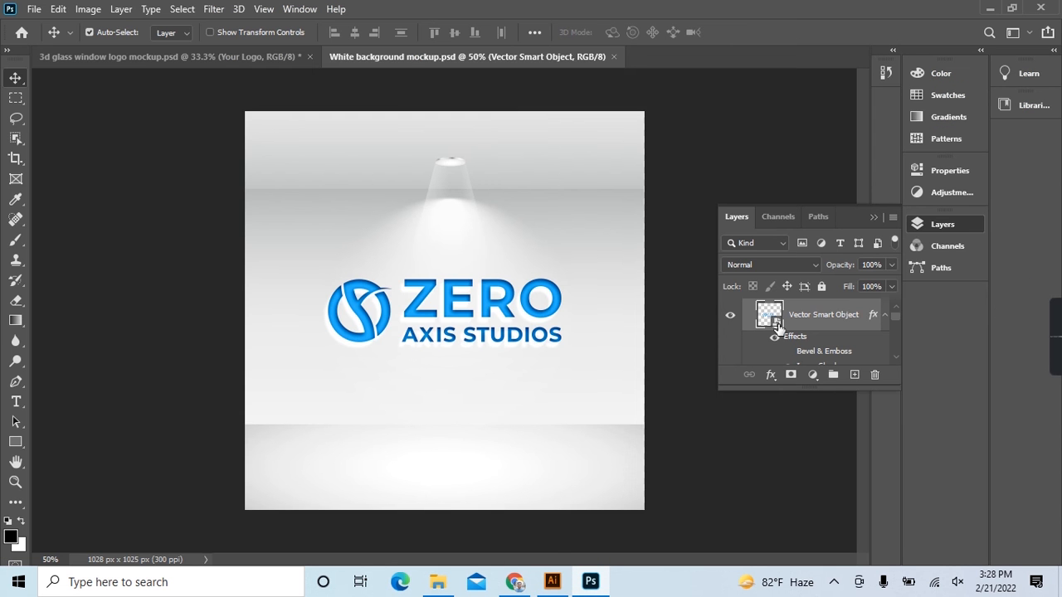
double_click(466, 300)
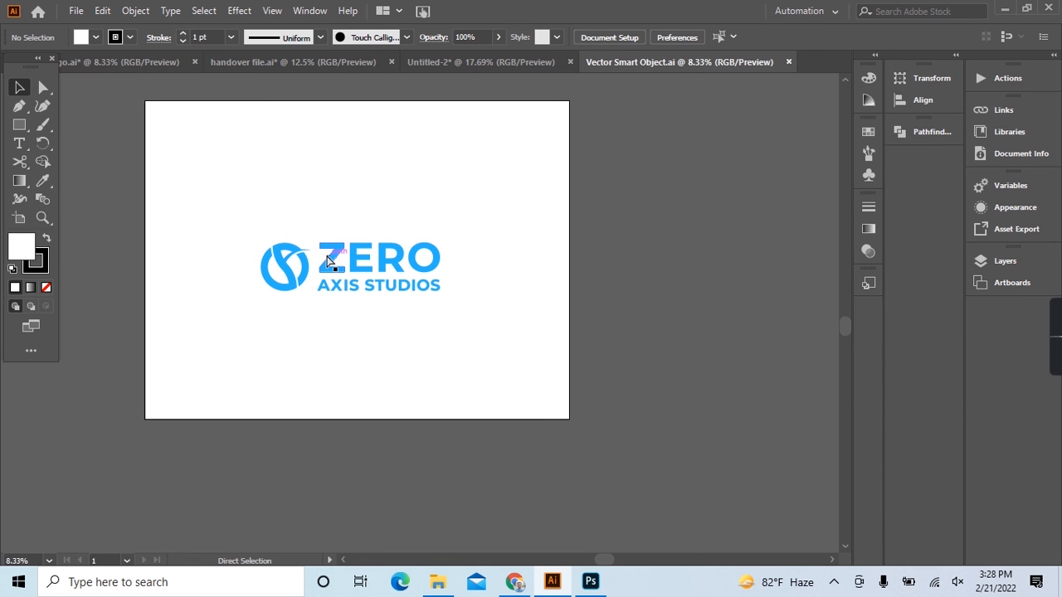
Paste the BIG MUSIC logo, resize it near the artboard's centre and delete the ZERO AXIS STUDIOS artwork.
key(ctrl+v)
drag(438, 314, 359, 257)
drag(391, 289, 402, 309)
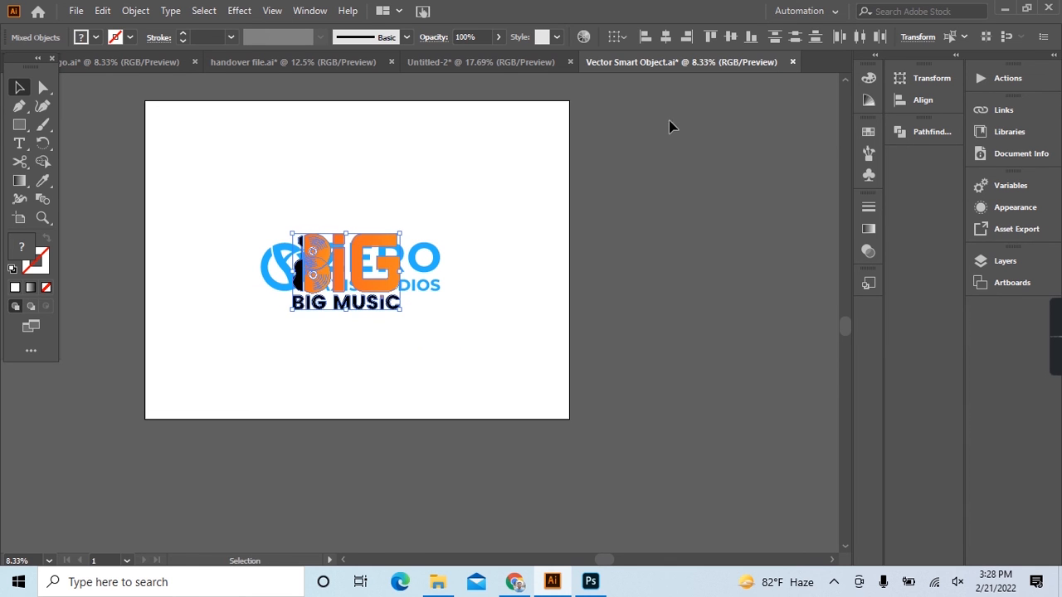
drag(239, 216, 505, 340)
key(Delete)
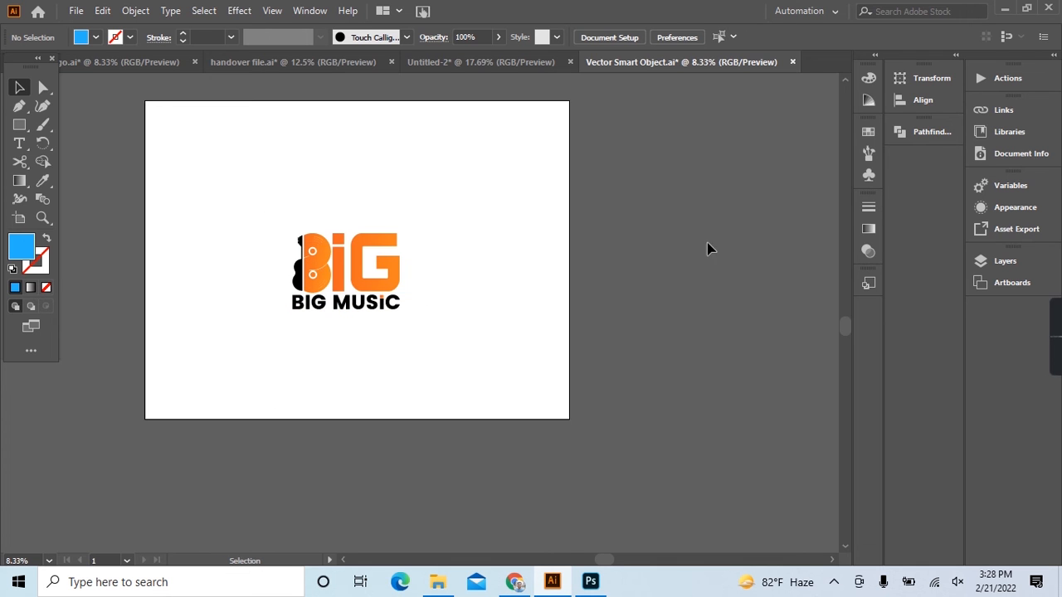
Close the Vector Smart Object document with its changes saved and return to the mockup in Photoshop.
click(792, 61)
click(543, 313)
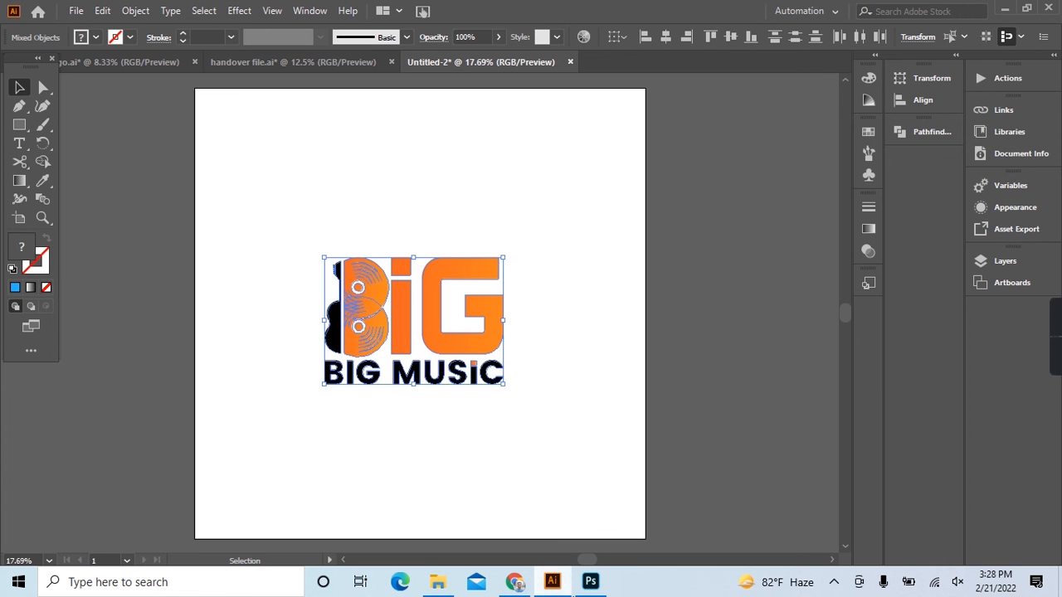
click(584, 591)
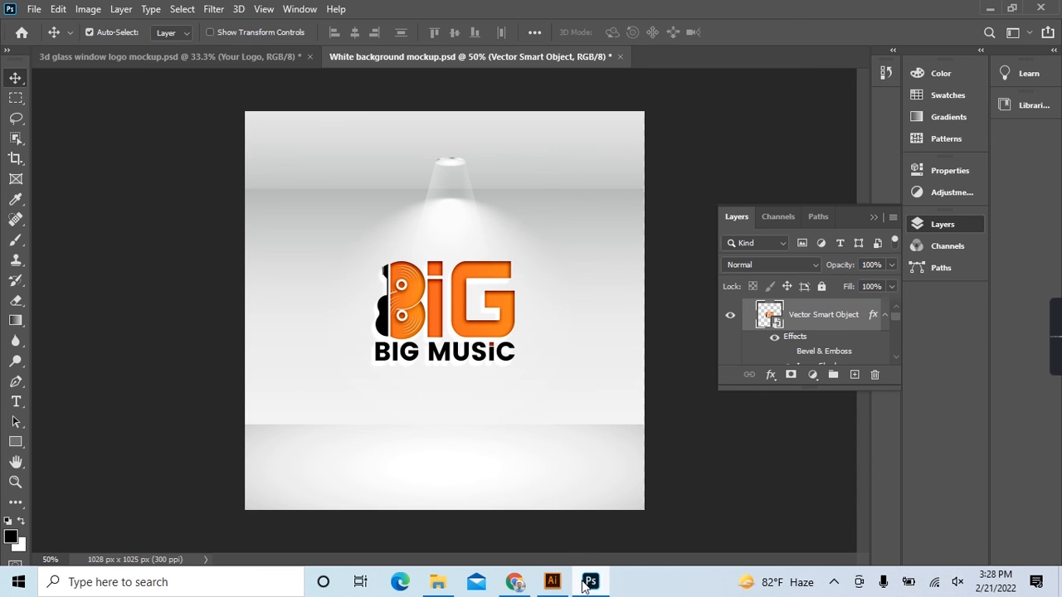
mouse_move(566, 589)
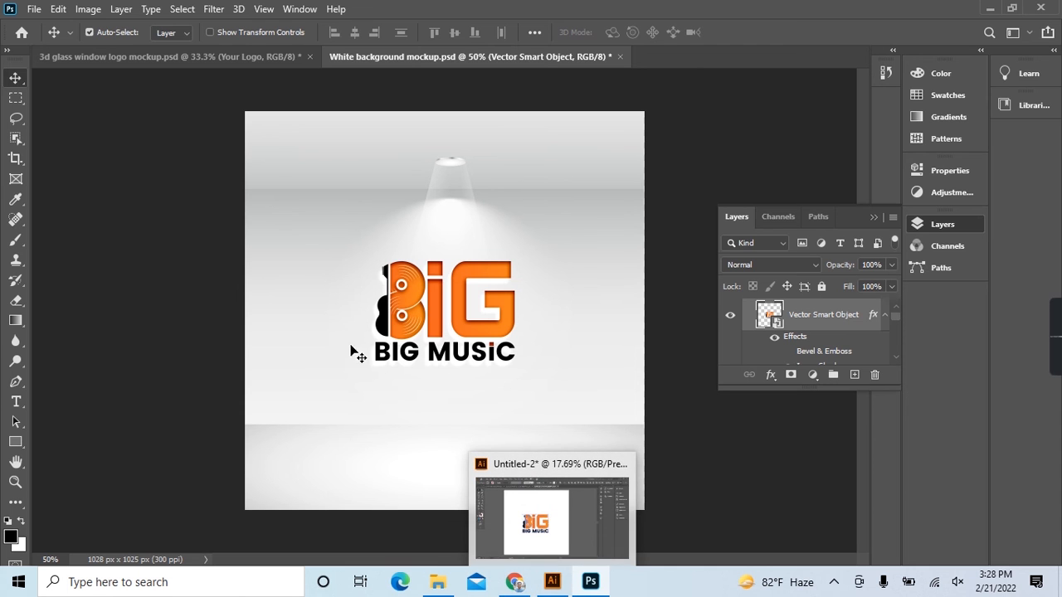
Set up saving the mockup on the computer, with the Desktop as location and JPEG as file type.
click(37, 10)
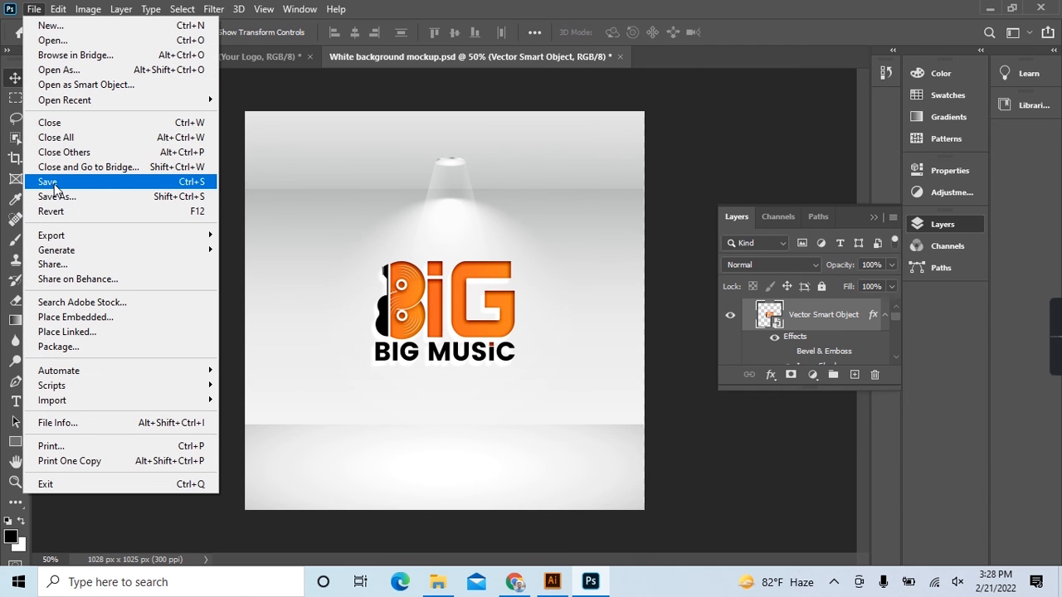
click(59, 196)
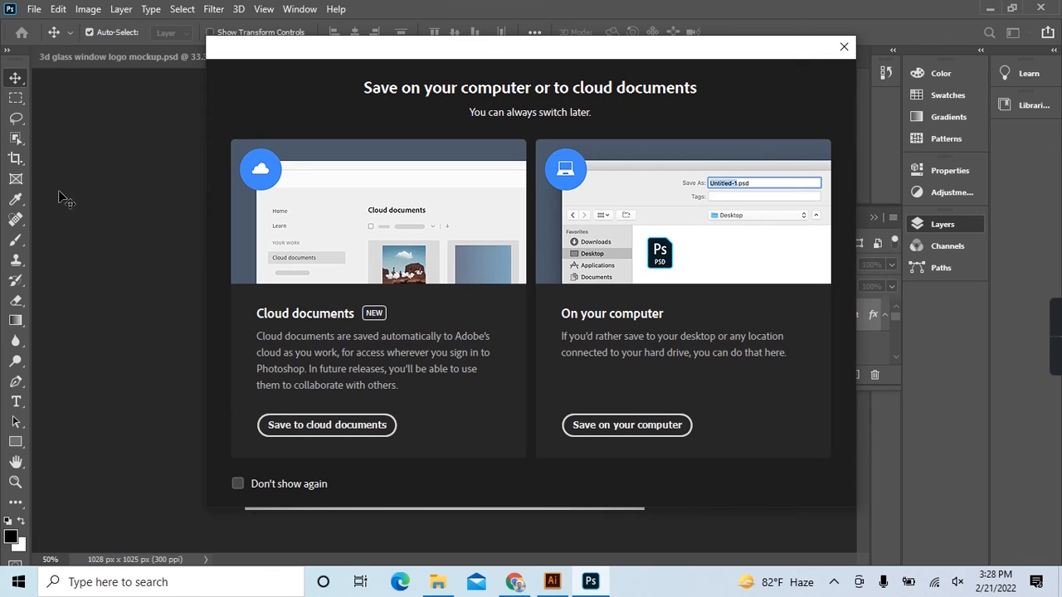
click(628, 423)
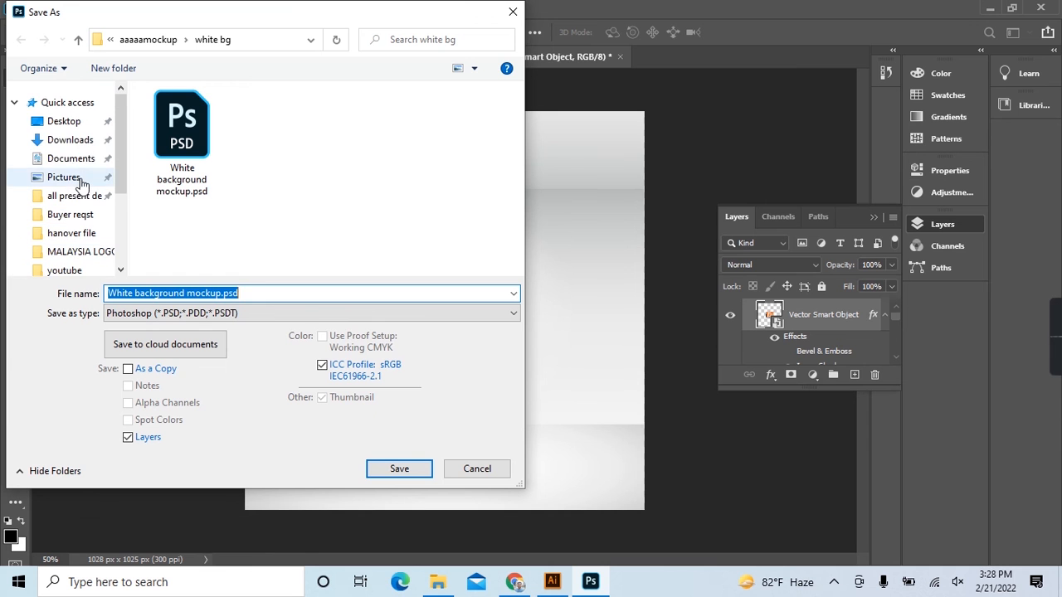
click(66, 123)
click(226, 313)
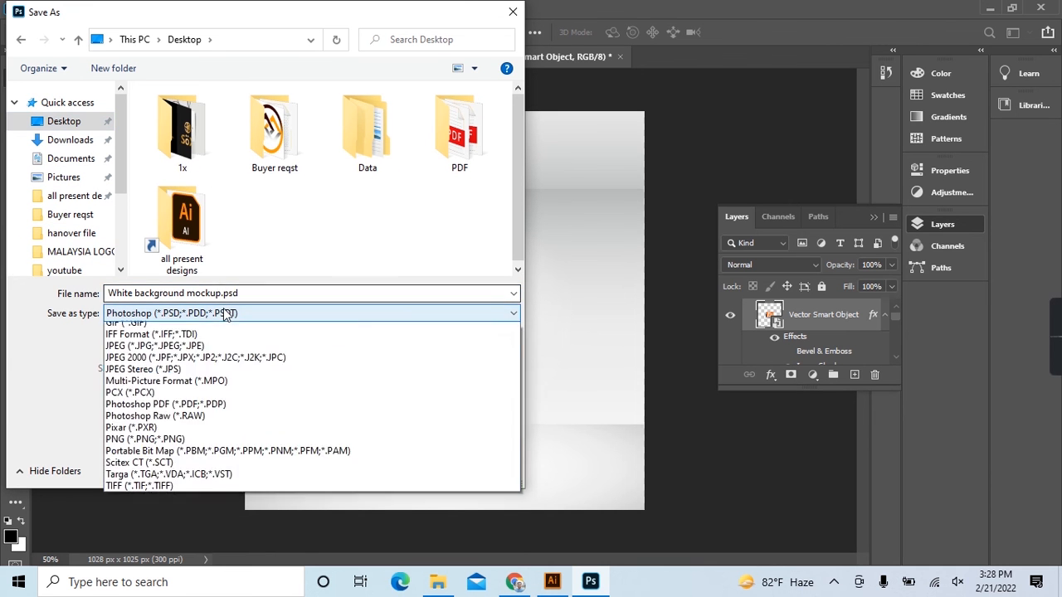
click(235, 405)
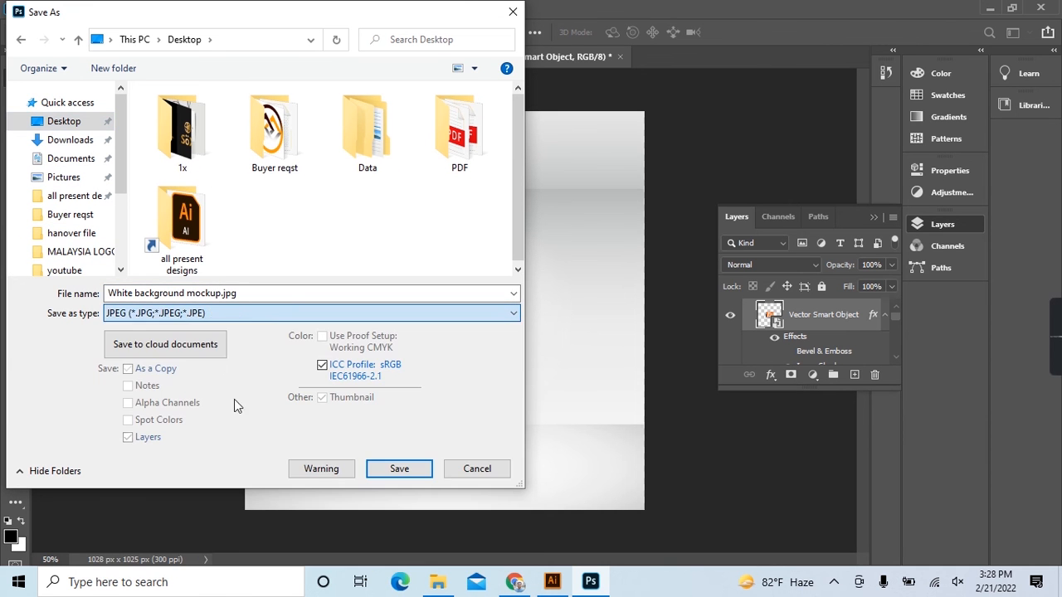
Replace the default file name with "music" and save the mockup image, accepting the JPEG options.
click(222, 293)
double_click(222, 293)
click(223, 293)
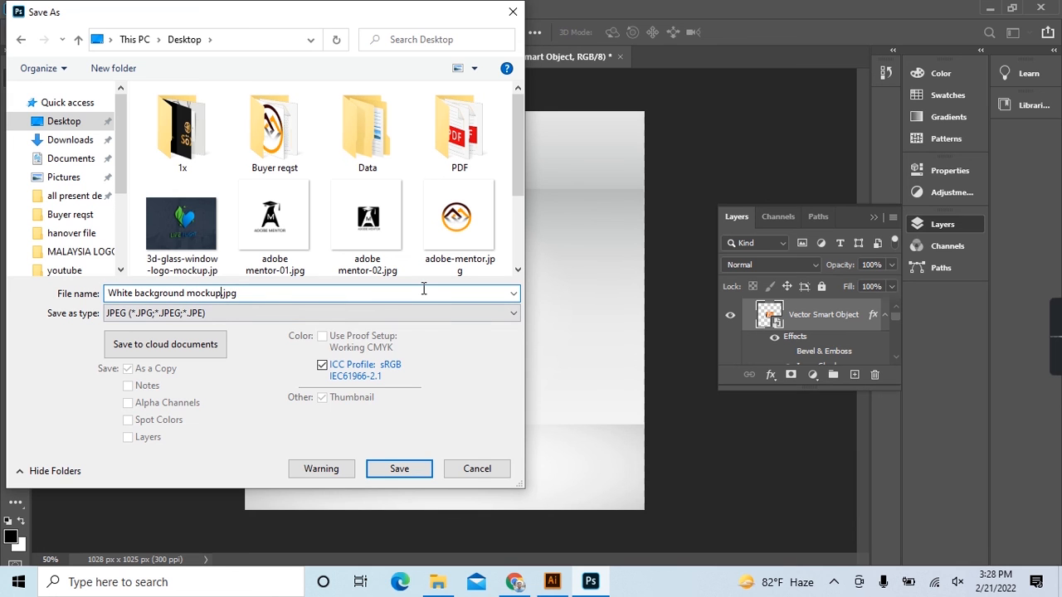
key(BackSpace)
key(BackSpace)
key(BackSpace)
key(BackSpace)
key(BackSpace)
key(BackSpace)
key(BackSpace)
key(BackSpace)
key(BackSpace)
key(BackSpace)
key(BackSpace)
key(BackSpace)
key(BackSpace)
key(BackSpace)
key(BackSpace)
key(BackSpace)
key(BackSpace)
key(BackSpace)
key(BackSpace)
key(BackSpace)
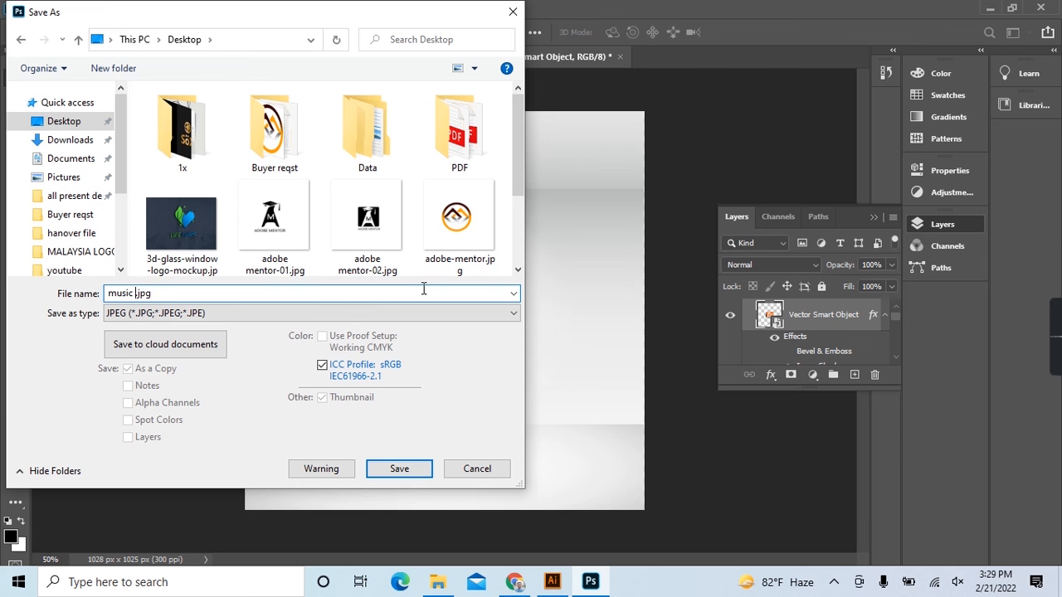
key(Return)
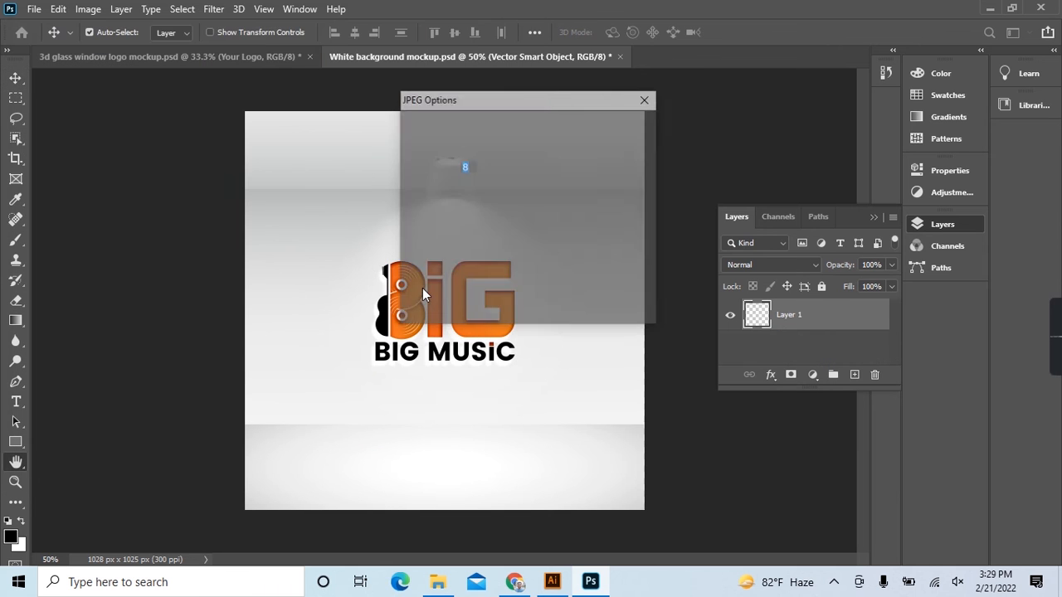
click(624, 126)
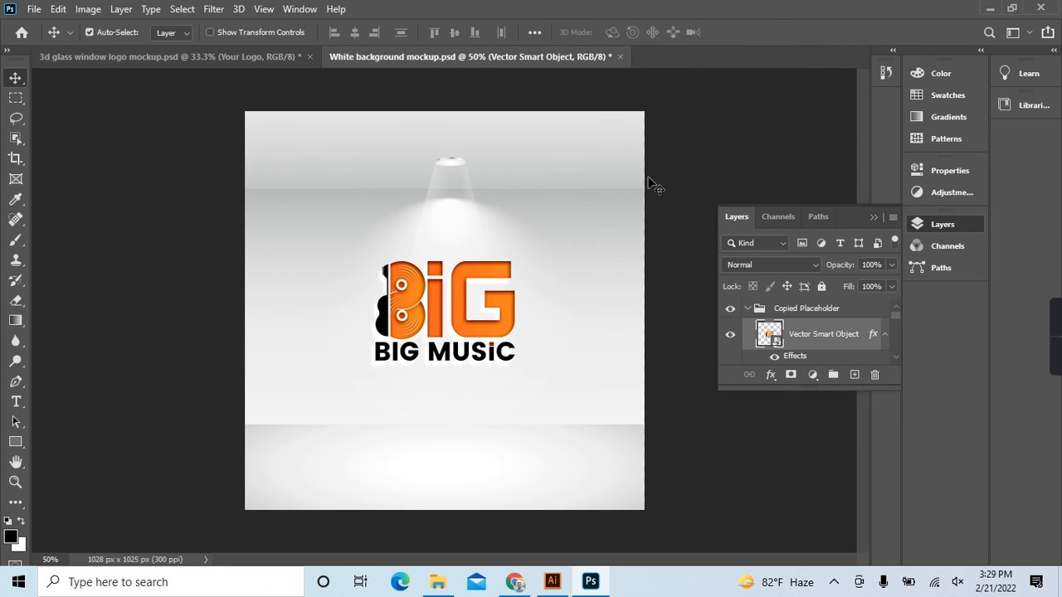